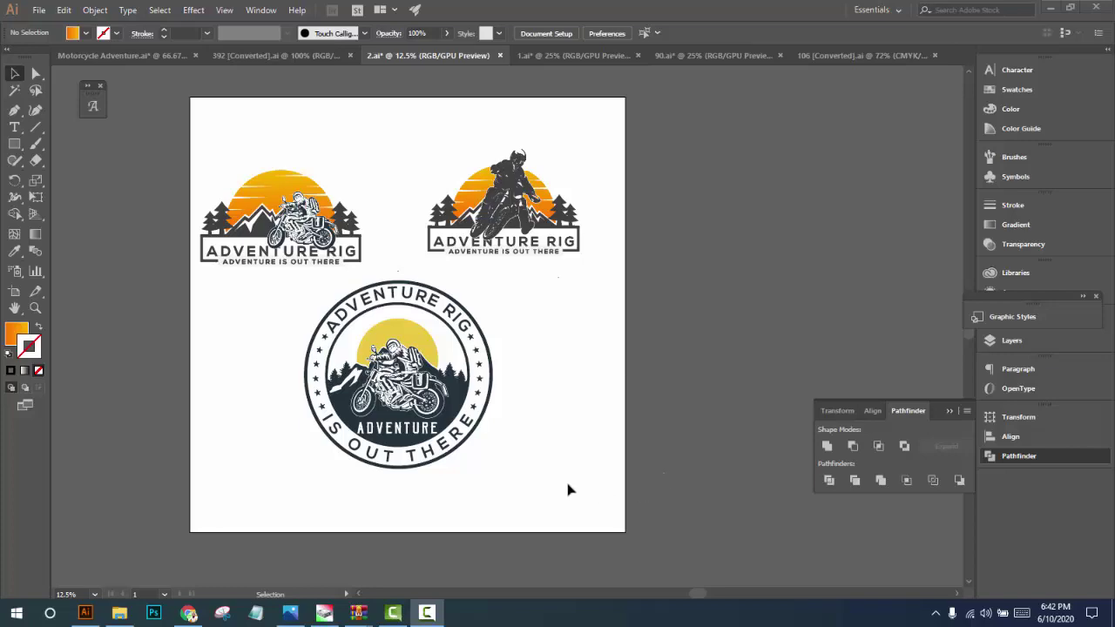
Switch to Chrome and dismiss Freepik's download-success message for the moto biker vector
scroll(411, 423, "up", 3)
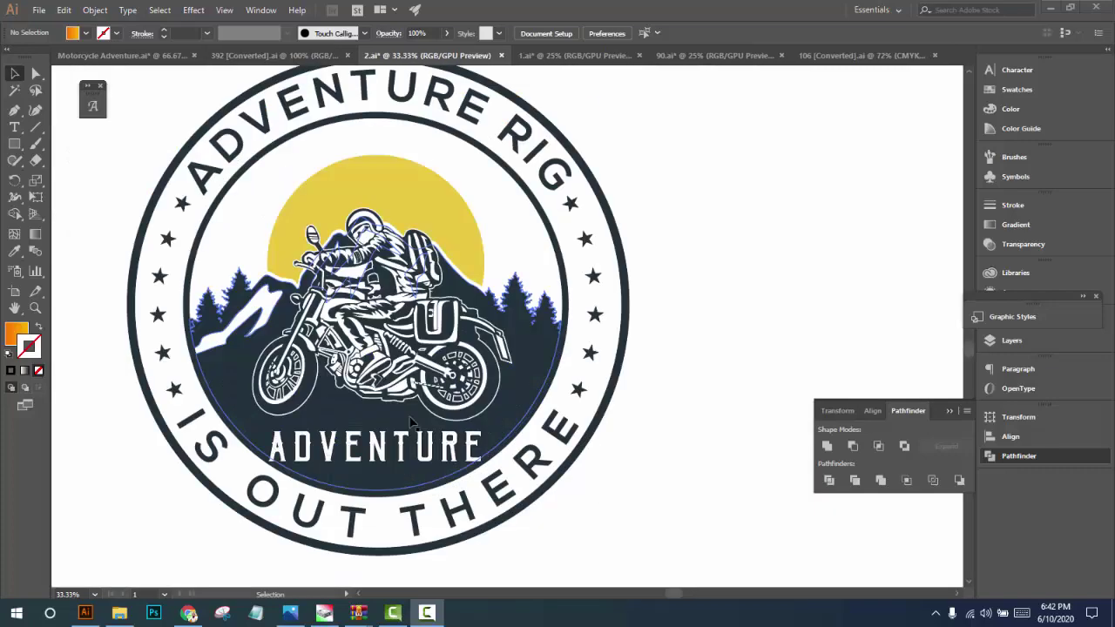
scroll(410, 423, "down", 1)
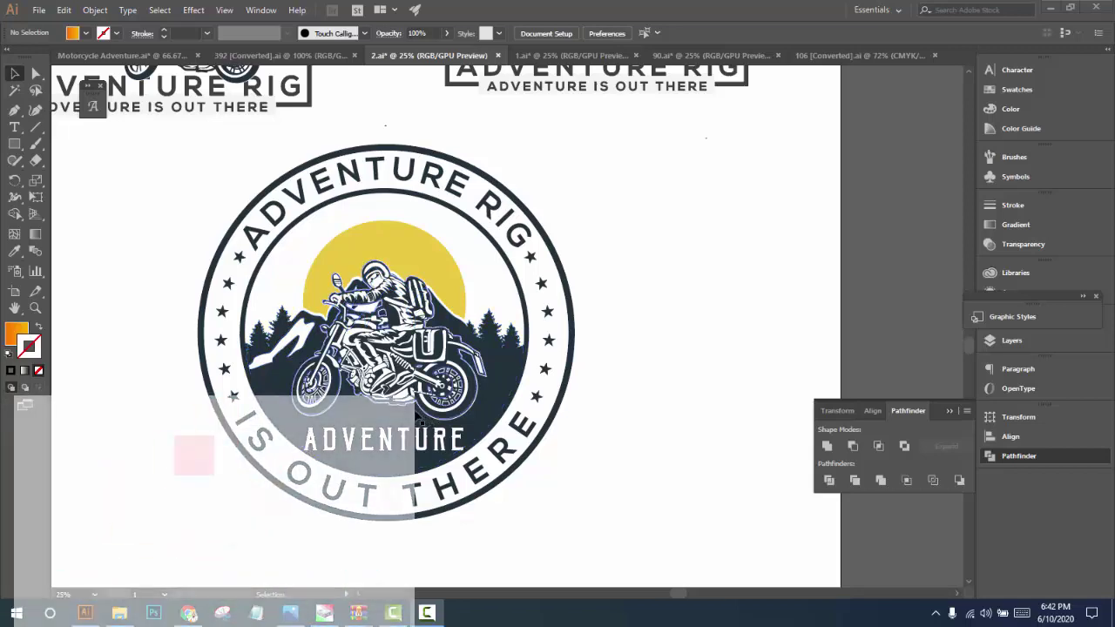
scroll(435, 427, "down", 2)
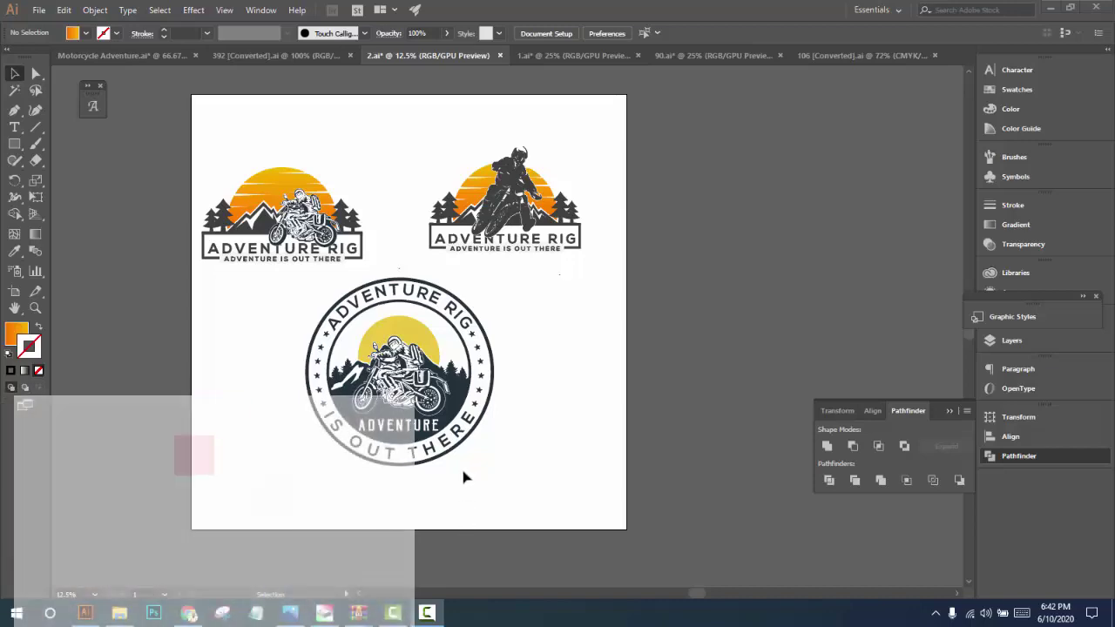
scroll(287, 260, "up", 2)
scroll(287, 260, "down", 2)
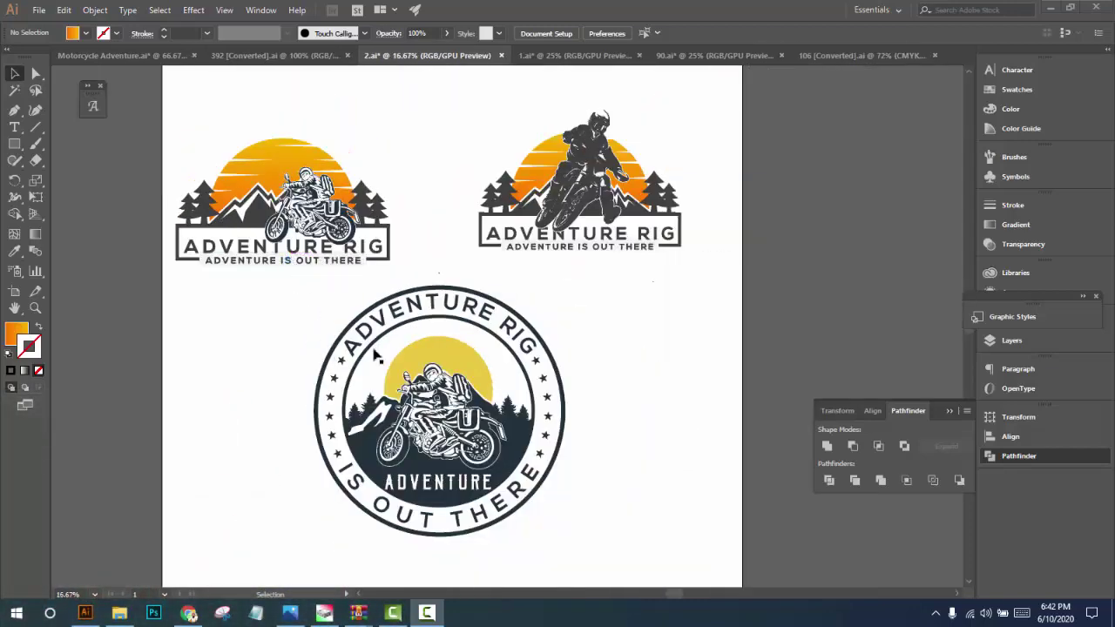
scroll(514, 341, "up", 1)
scroll(513, 340, "down", 1)
scroll(406, 319, "up", 1)
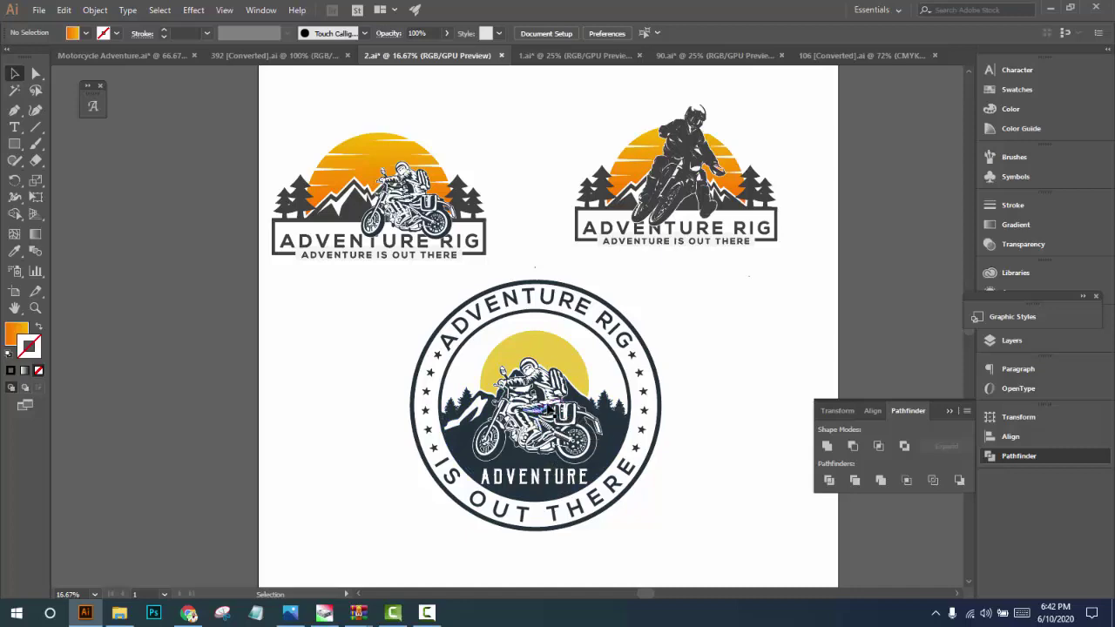
left_click(189, 613)
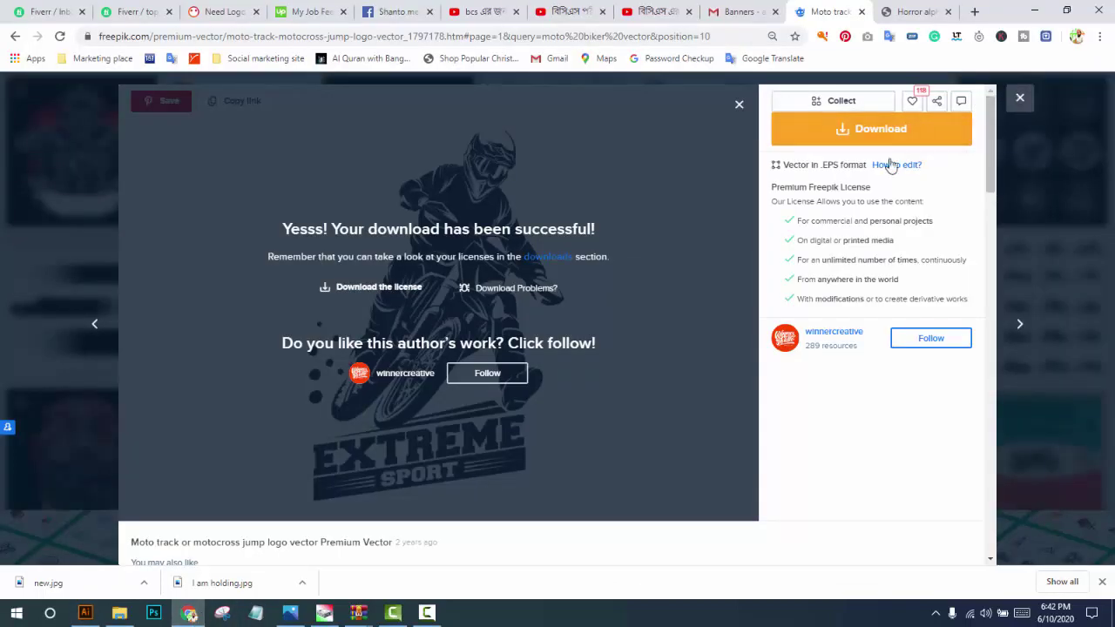
key("Escape")
Check the other downloaded vector's tab, then return to the moto biker vector results
scroll(533, 370, "up", 2)
scroll(533, 370, "up", 2)
scroll(533, 370, "up", 2)
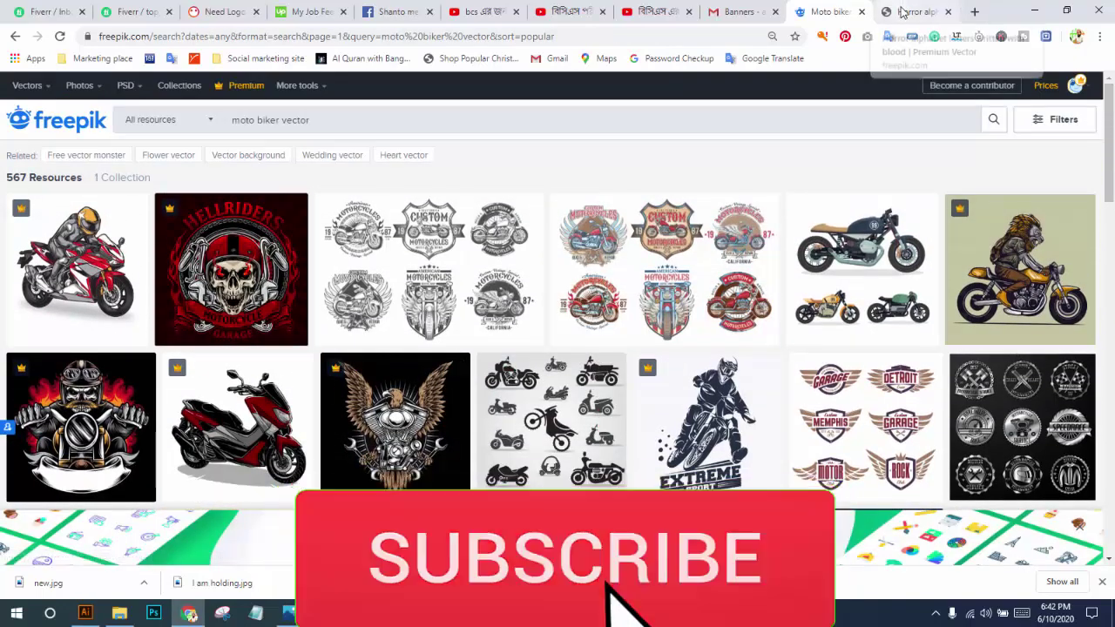
left_click(903, 13)
left_click(838, 13)
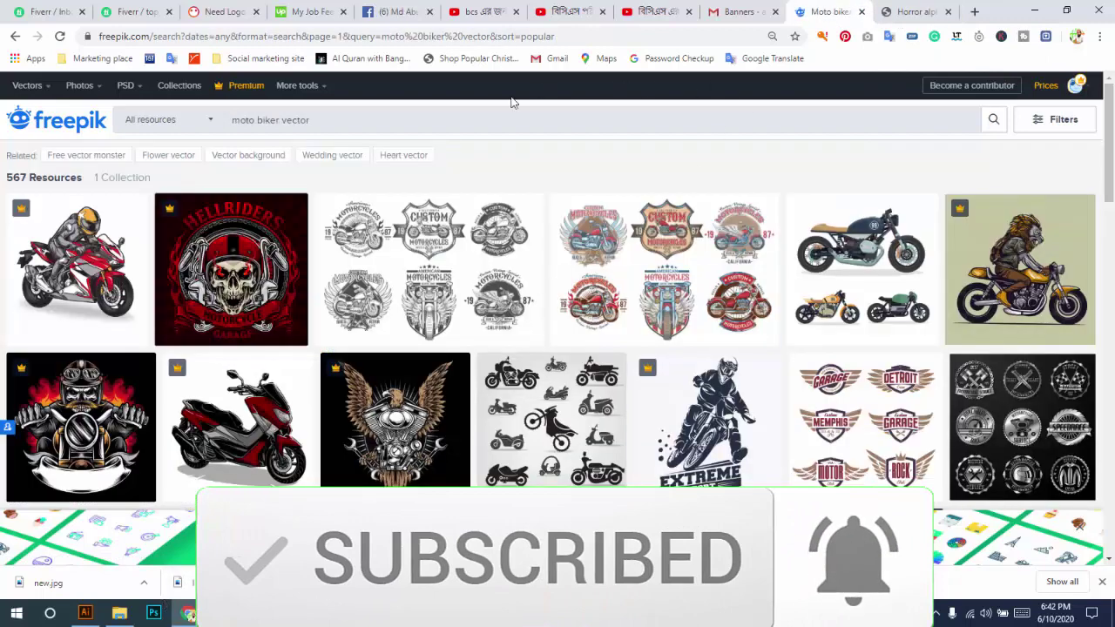
Search Google for 'mountain vector' in a new tab and show image results
key("ctrl+t")
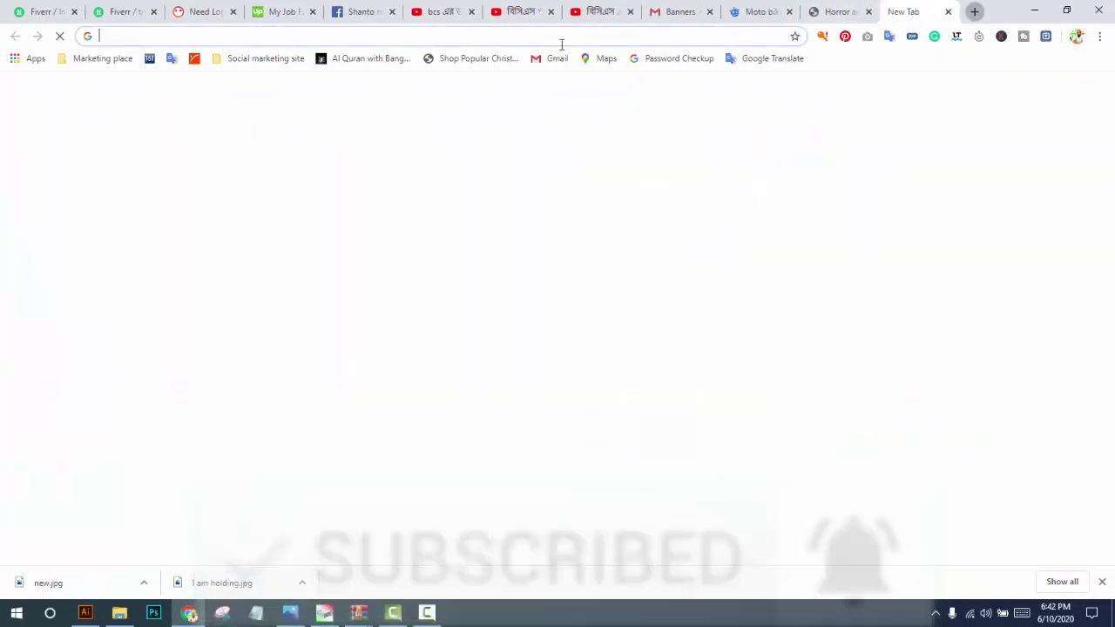
type("mou")
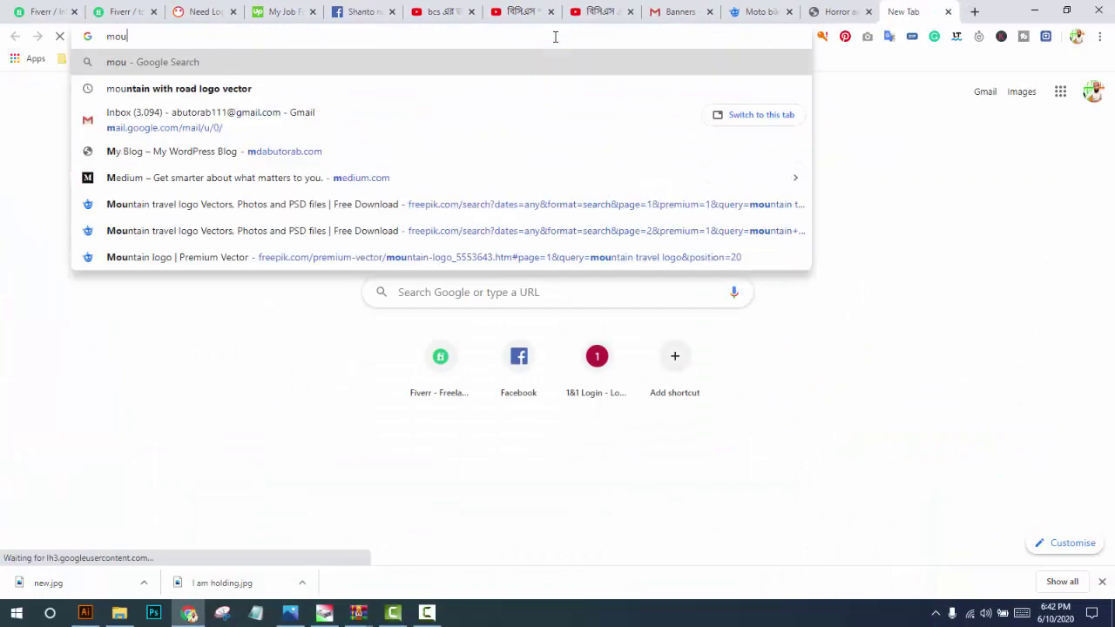
type("tnt")
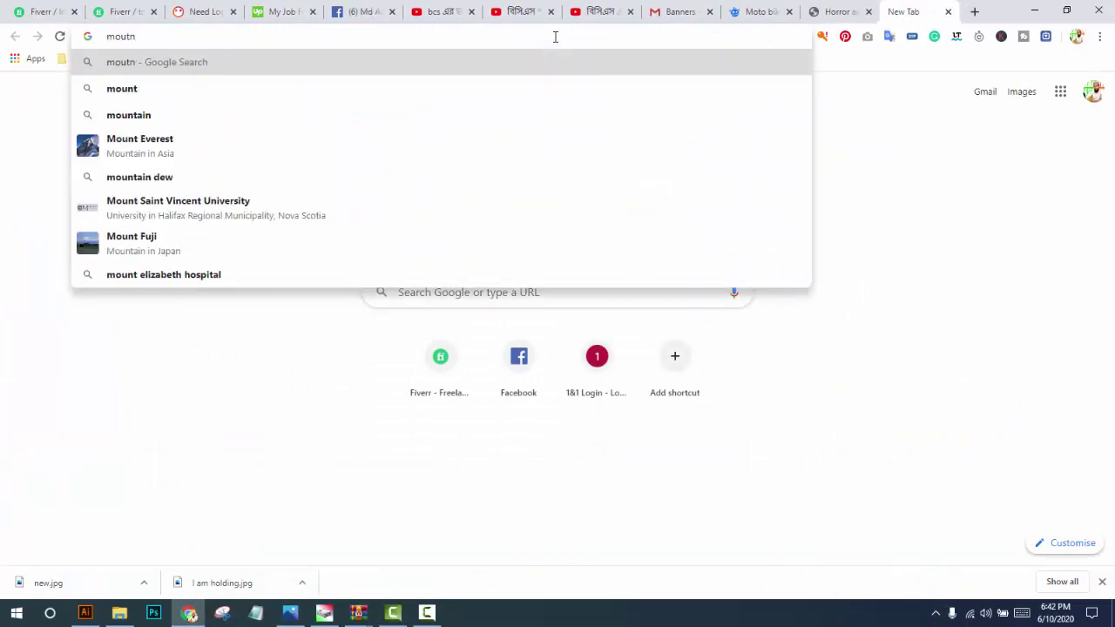
key("BackSpace")
type("ain vec")
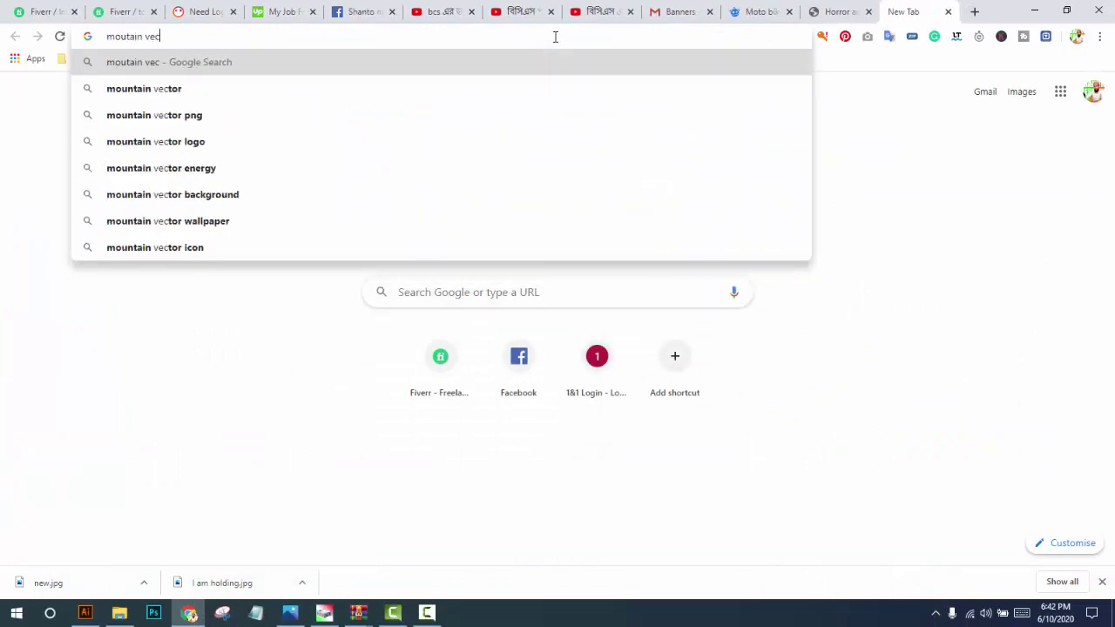
type("tor")
key("Return")
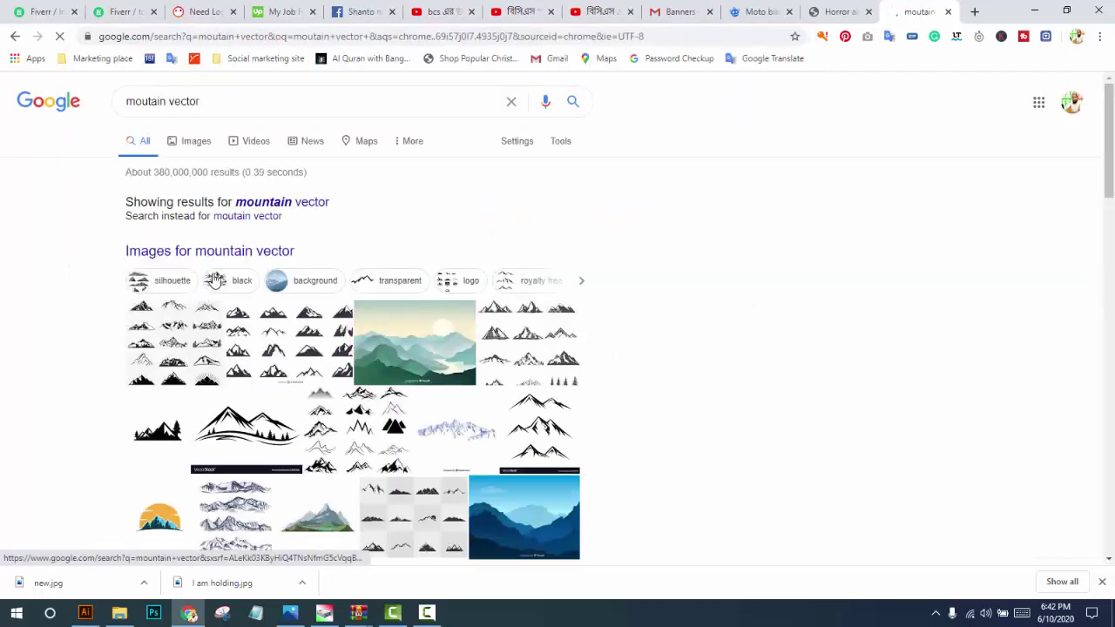
left_click(197, 147)
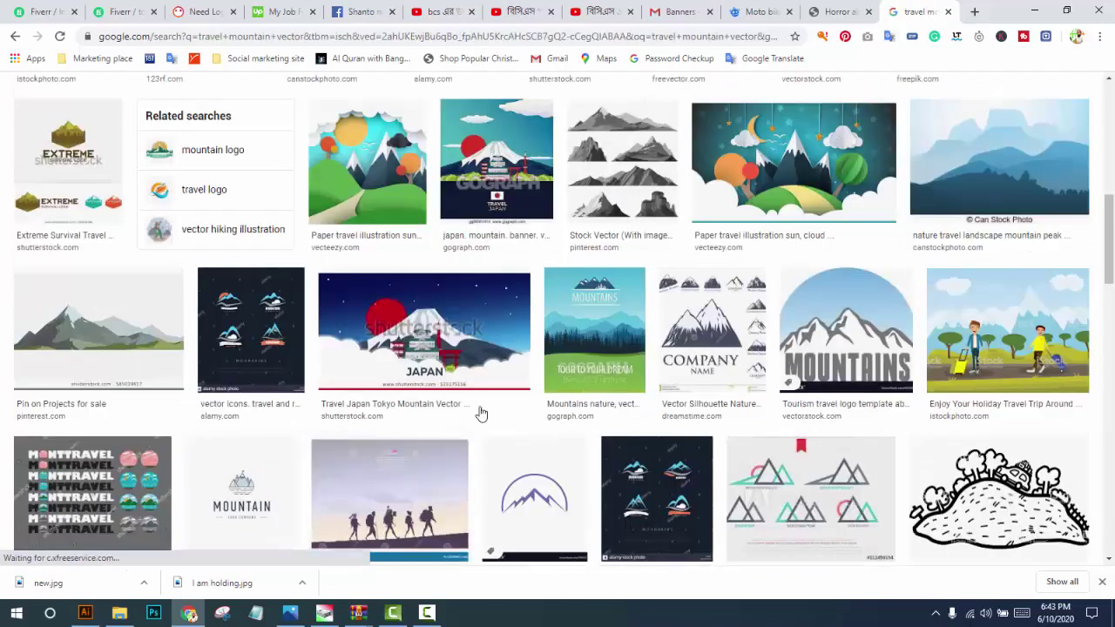
Copy the black mountains-and-pines silhouette from the Pinterest result and return to Illustrator
scroll(480, 413, "down", 5)
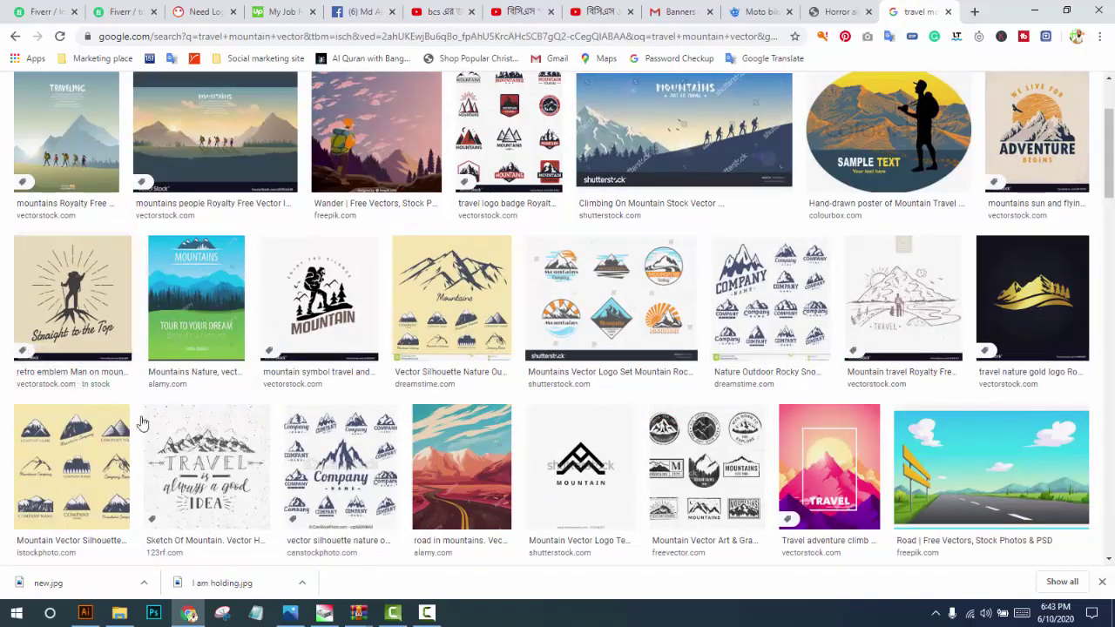
scroll(142, 423, "down", 1)
scroll(300, 444, "down", 3)
scroll(392, 418, "up", 10)
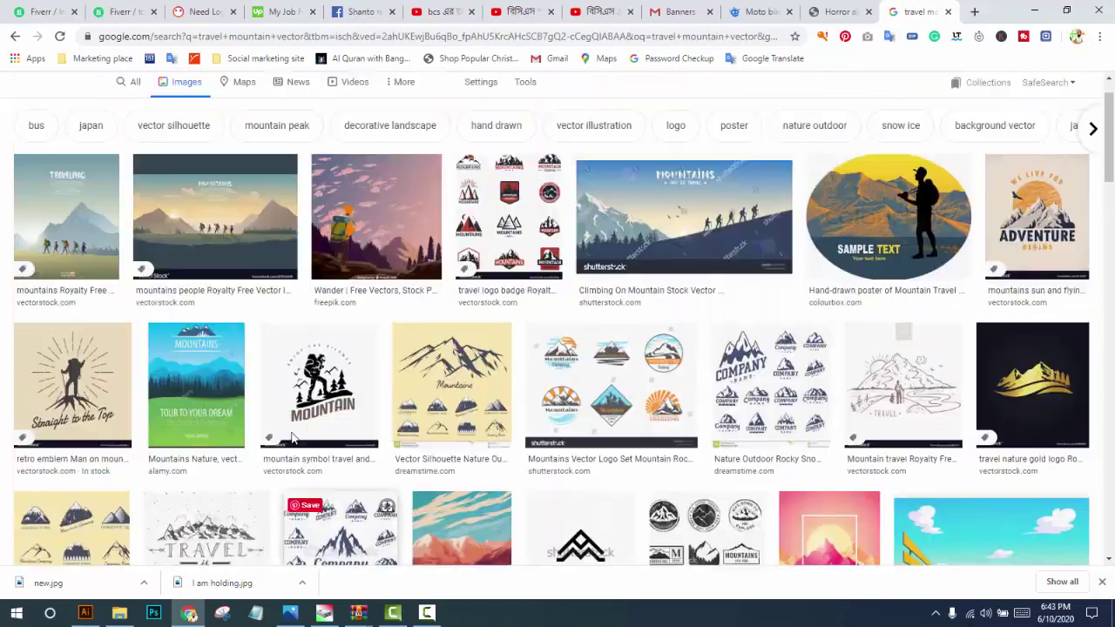
scroll(540, 401, "down", 3)
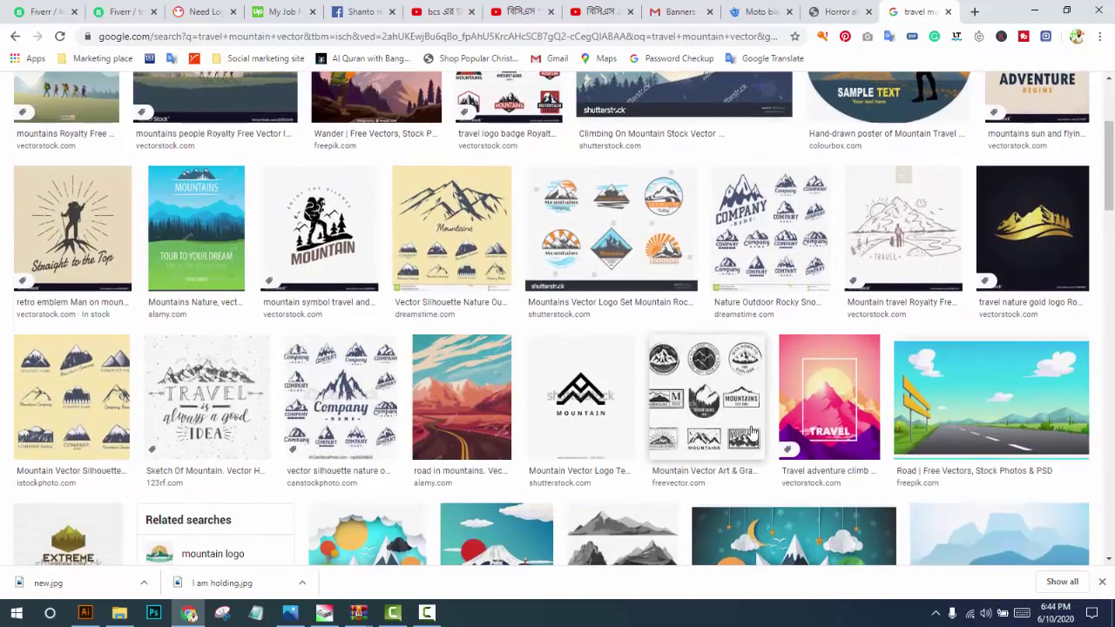
scroll(610, 427, "down", 5)
scroll(686, 450, "down", 2)
scroll(686, 450, "down", 3)
mouse_move(652, 403)
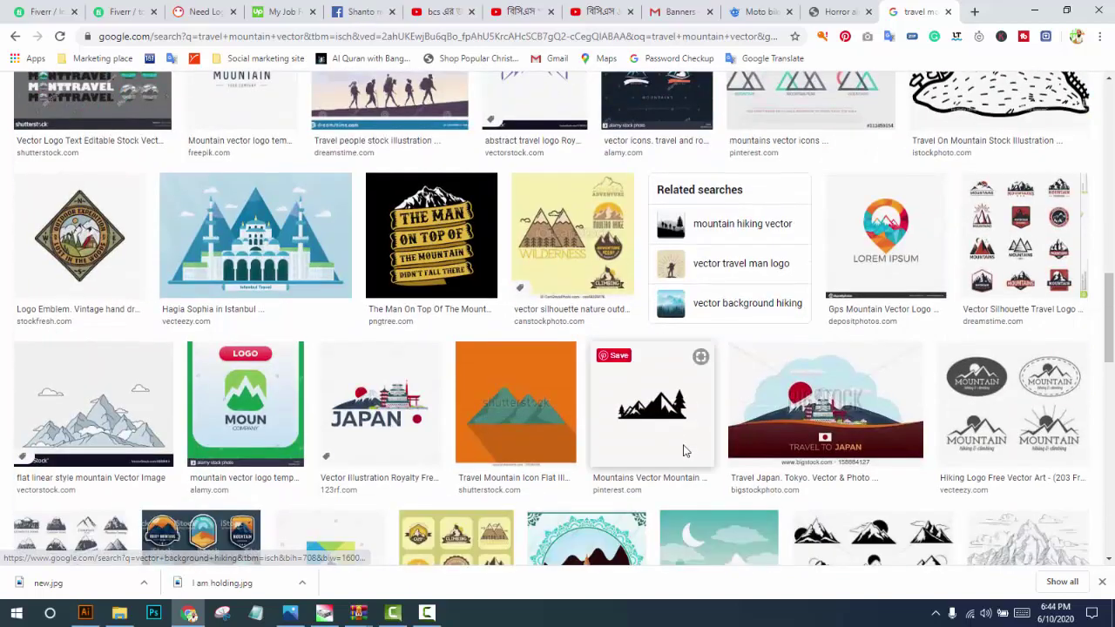
scroll(685, 452, "down", 3)
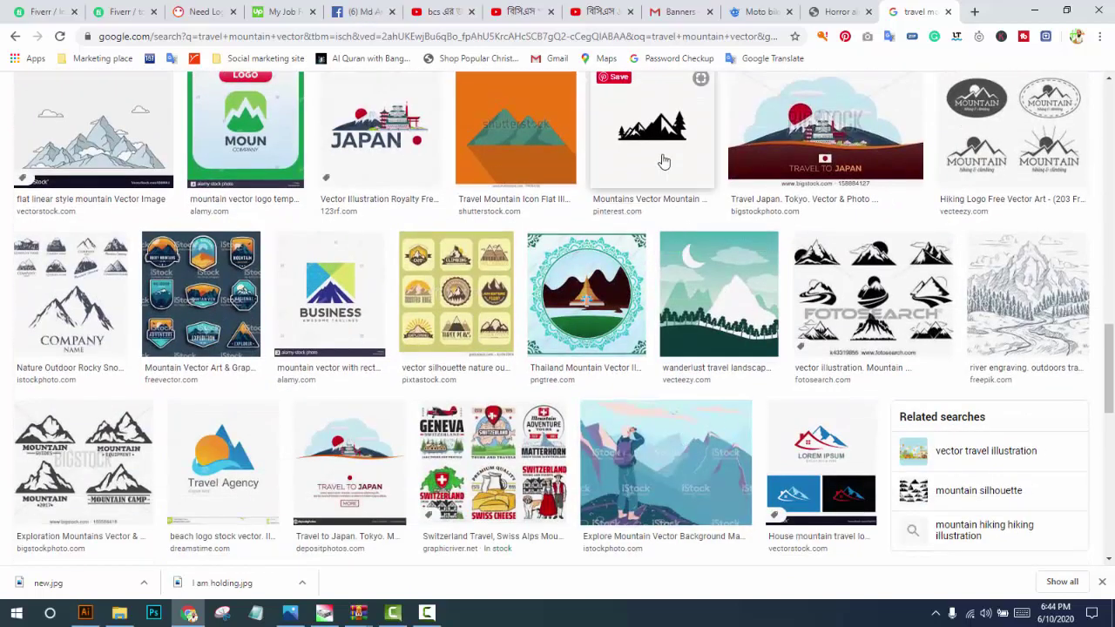
mouse_move(872, 293)
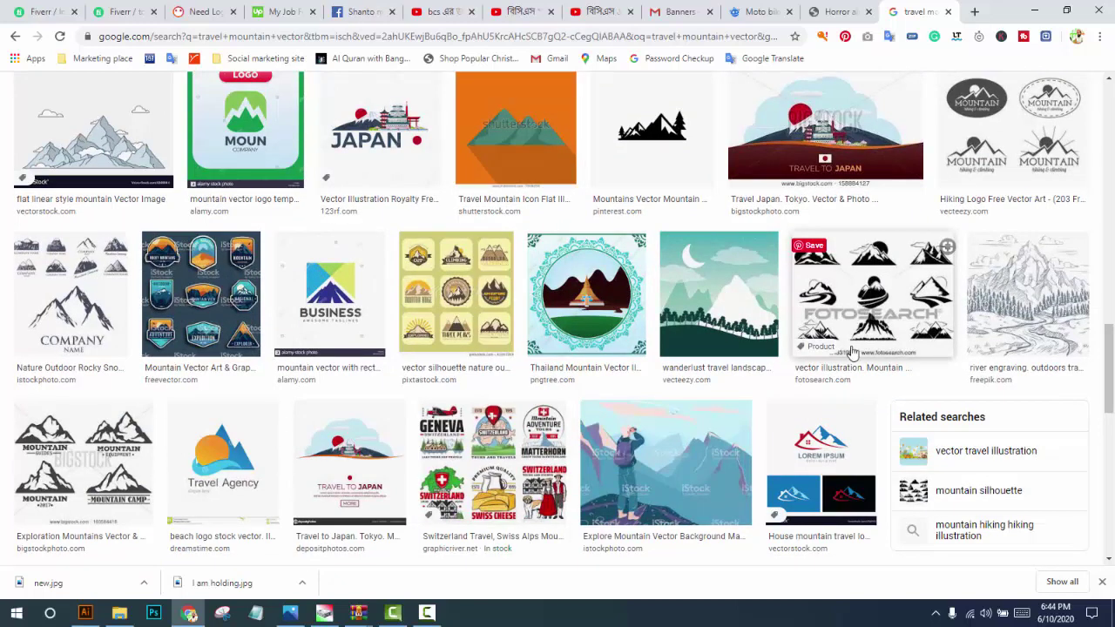
left_click(648, 106)
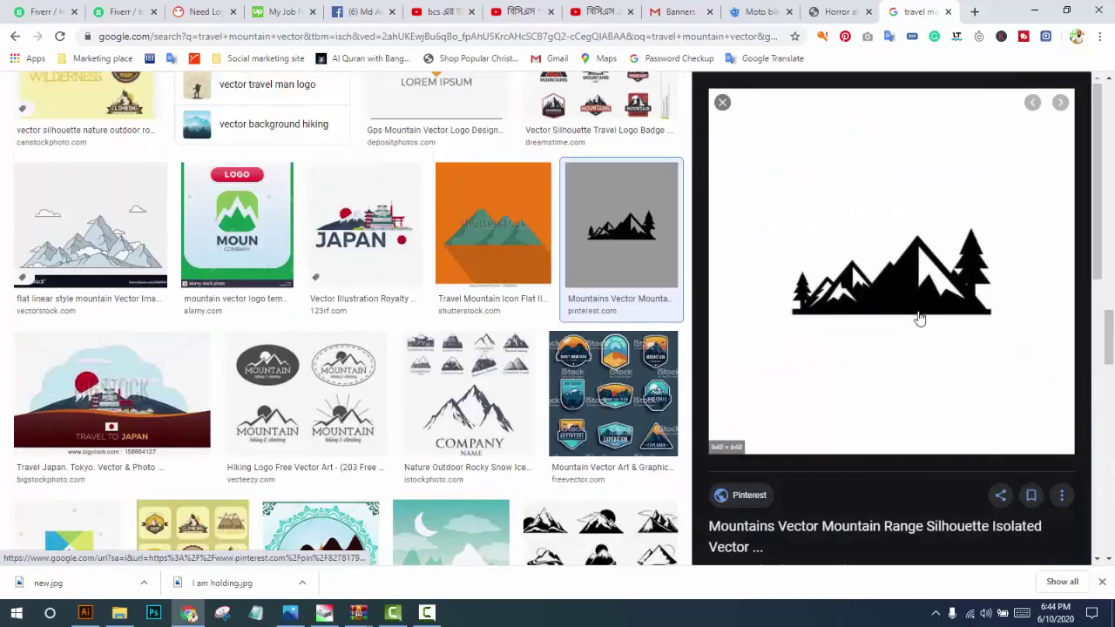
right_click(892, 279)
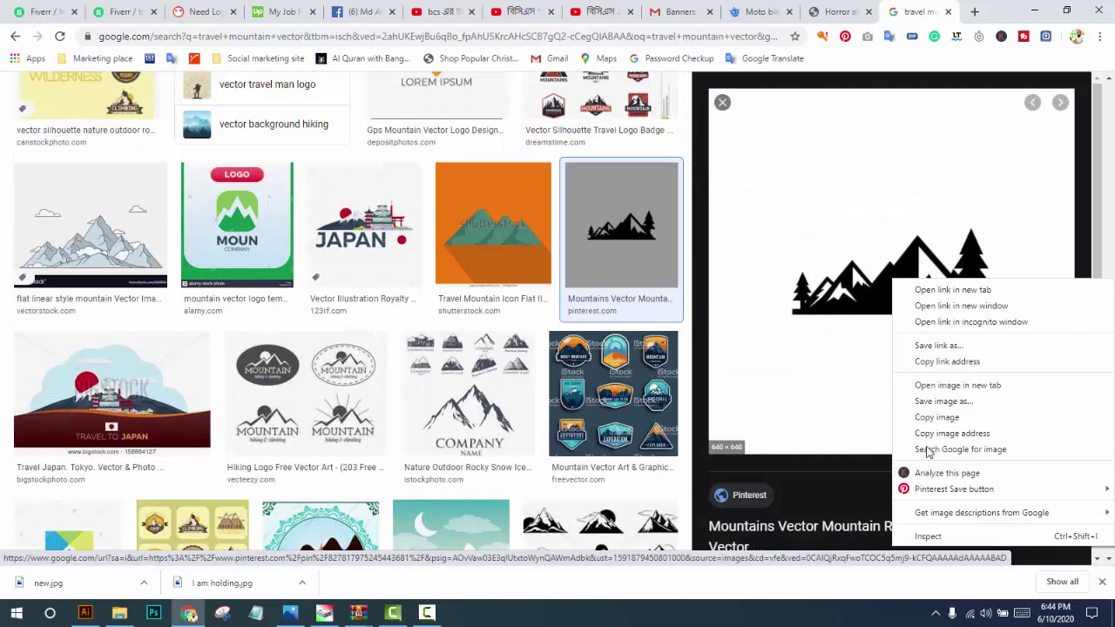
left_click(928, 424)
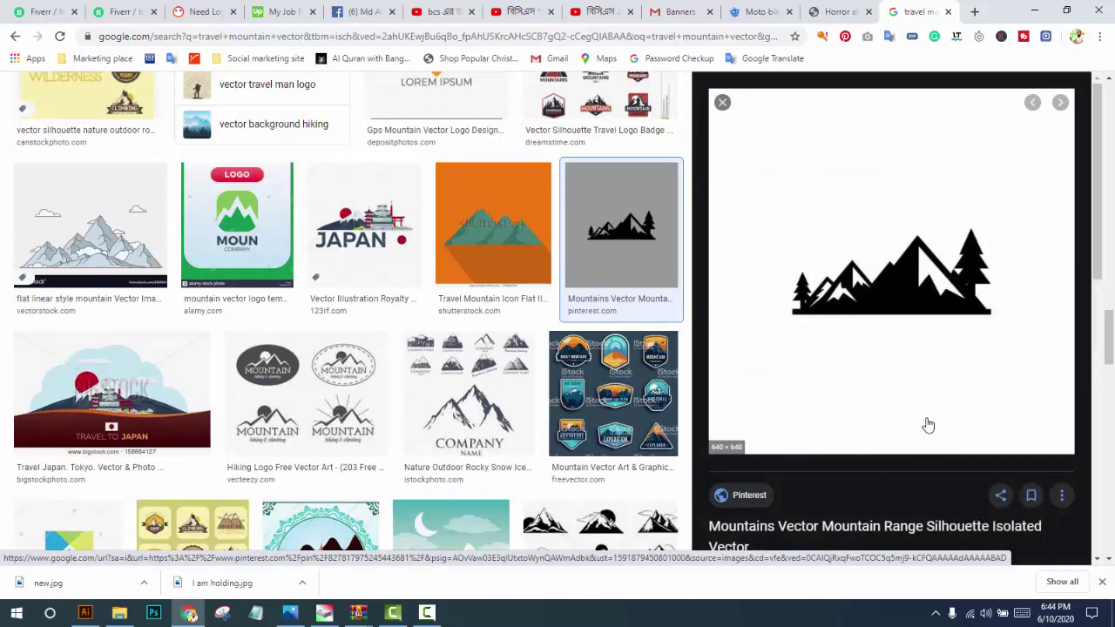
left_click(86, 613)
Paste the mountain image left of the artboard, enlarge it and image-trace it
key("ctrl+v")
left_click_drag(505, 327, 327, 318)
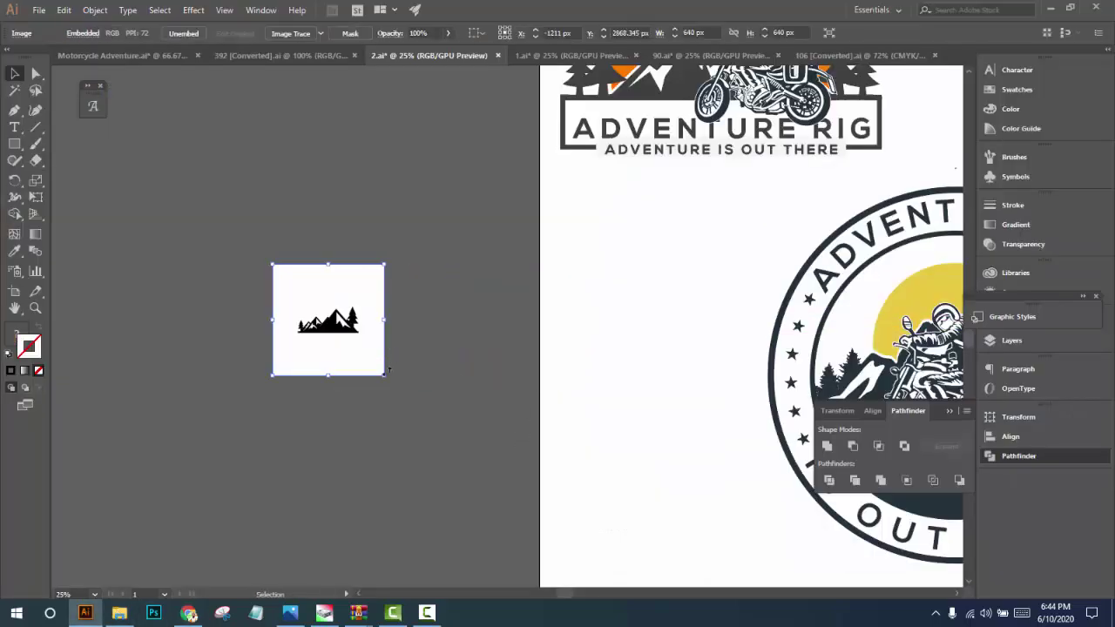
left_click_drag(380, 374, 465, 455)
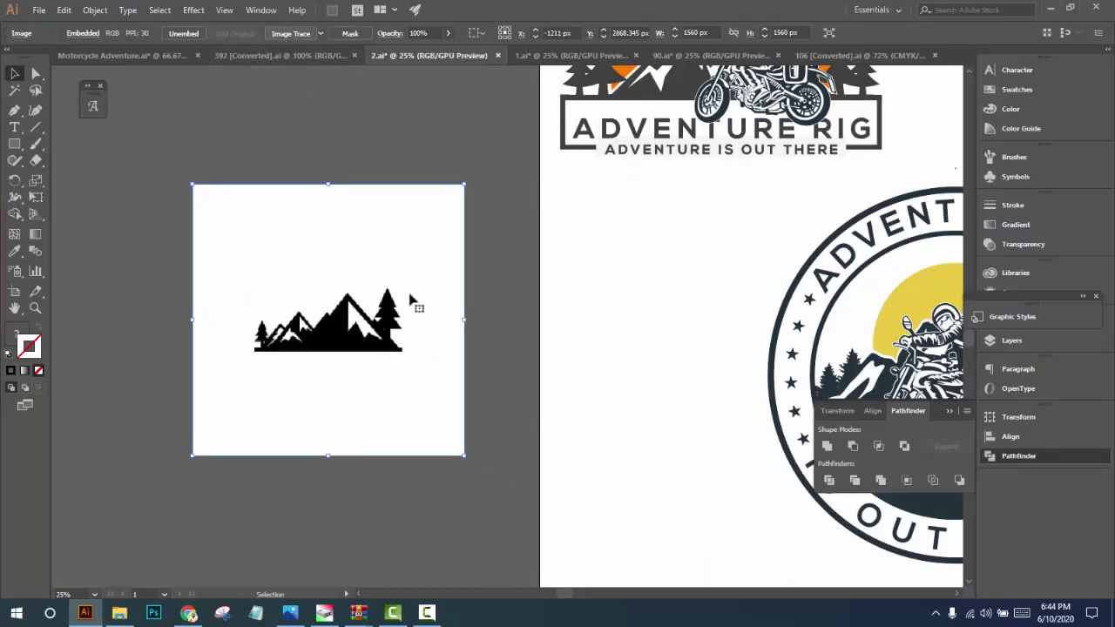
scroll(361, 360, "up", 2)
scroll(361, 361, "down", 2)
left_click_drag(352, 344, 380, 337)
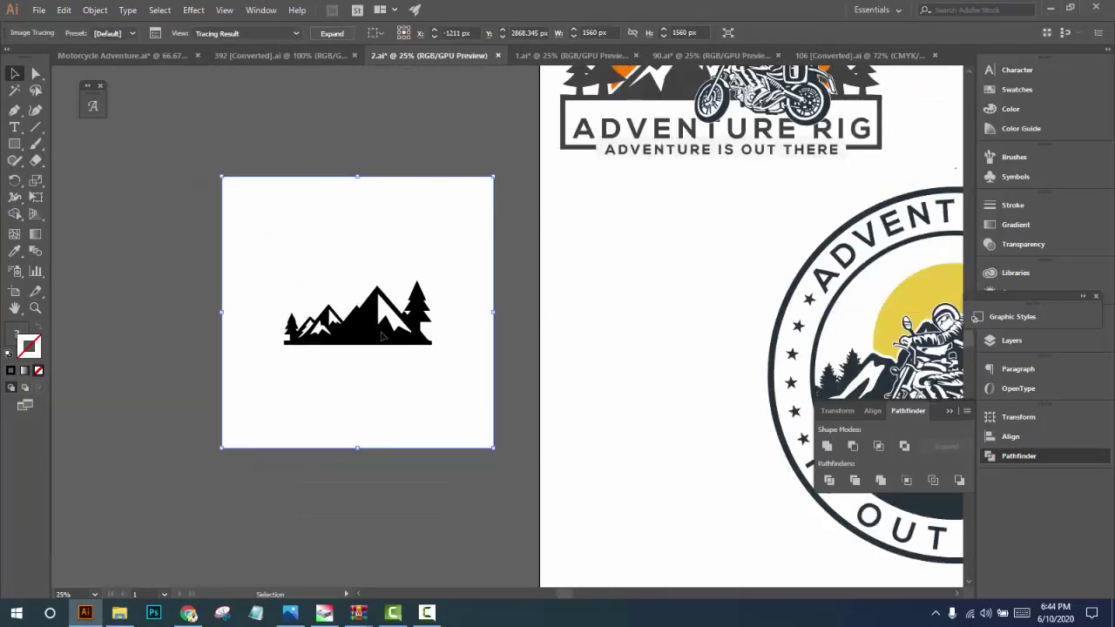
Expand the trace, ungroup it and delete the white background shape
left_click(332, 33)
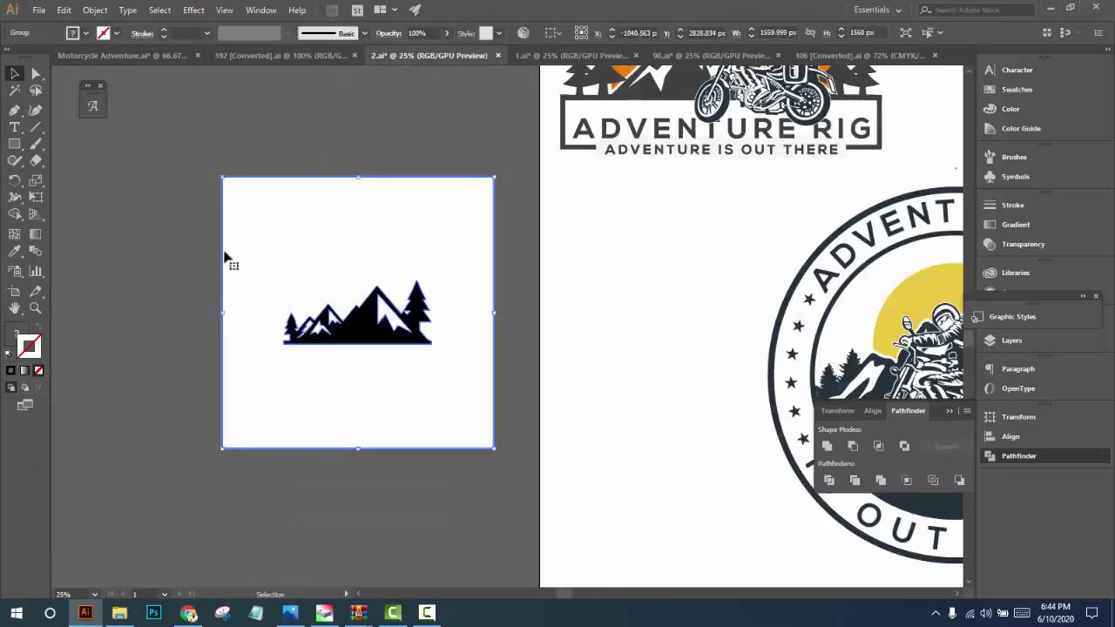
right_click(324, 240)
left_click(378, 339)
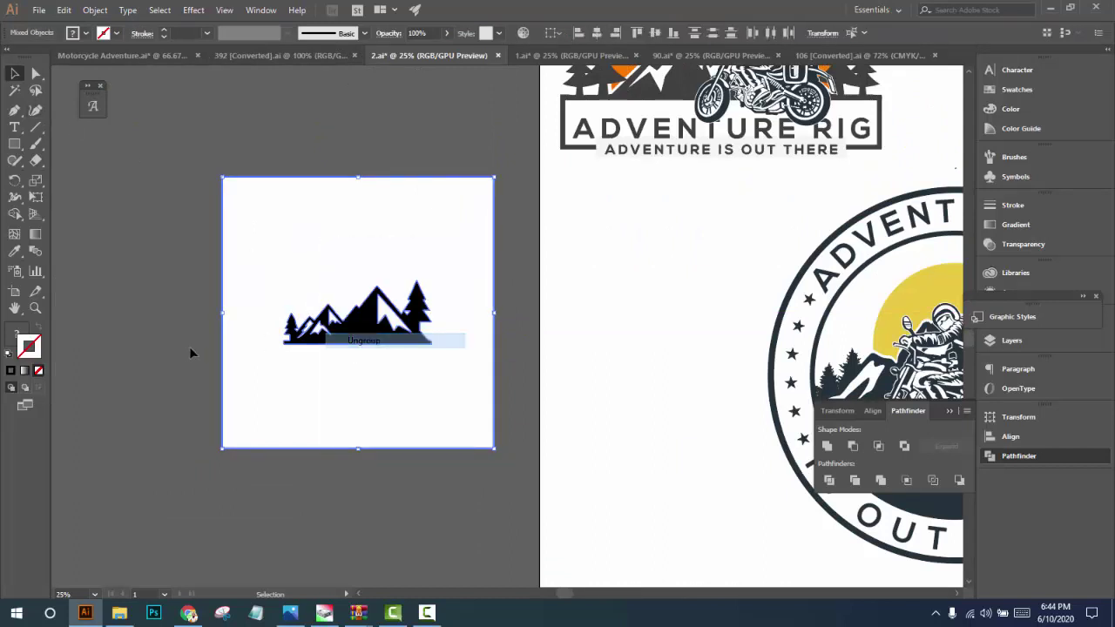
left_click(191, 351)
left_click_drag(279, 398, 471, 415)
key("Delete")
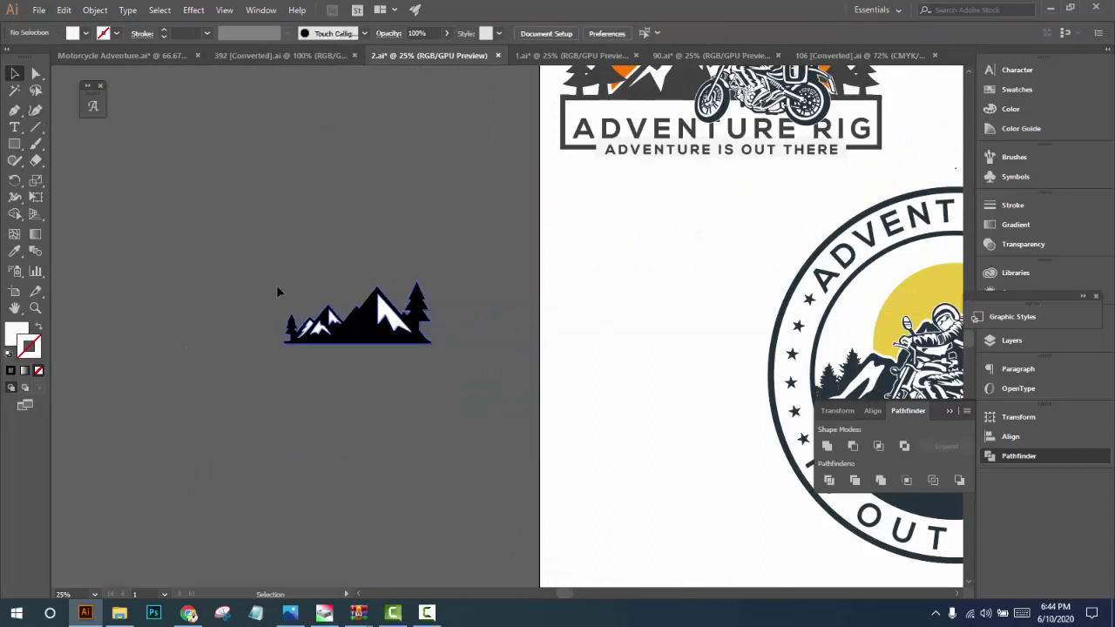
Group the black mountain pieces and move the group beside the artboard
left_click_drag(279, 291, 370, 338)
right_click(367, 336)
left_click(415, 422)
scroll(340, 415, "down", 2)
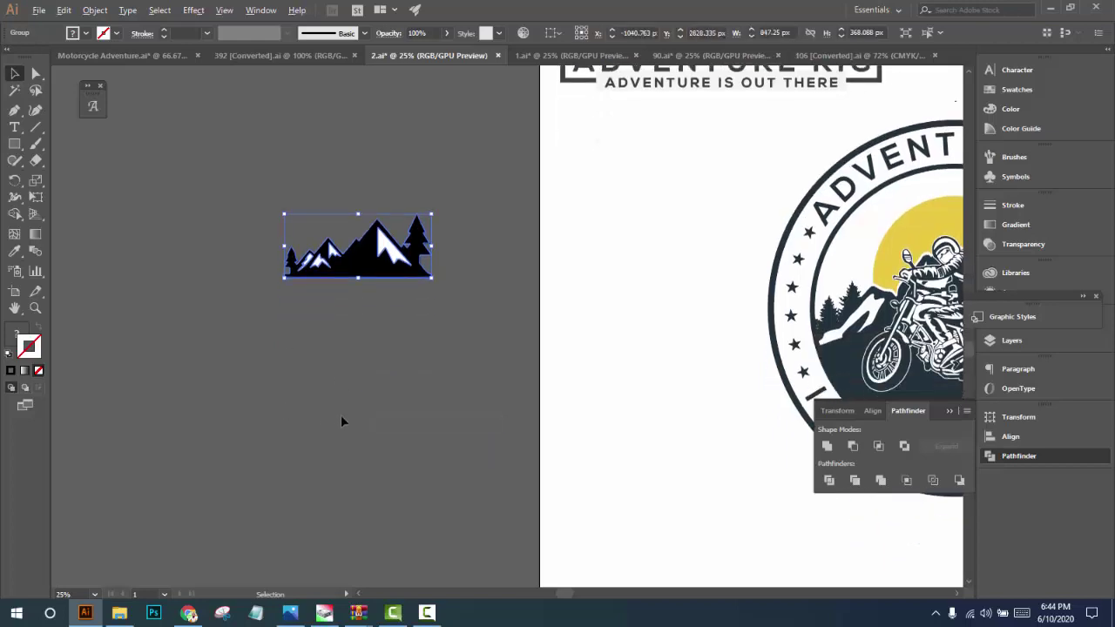
left_click(353, 403)
scroll(352, 403, "down", 1)
key("ctrl+minus")
scroll(423, 430, "left", 2)
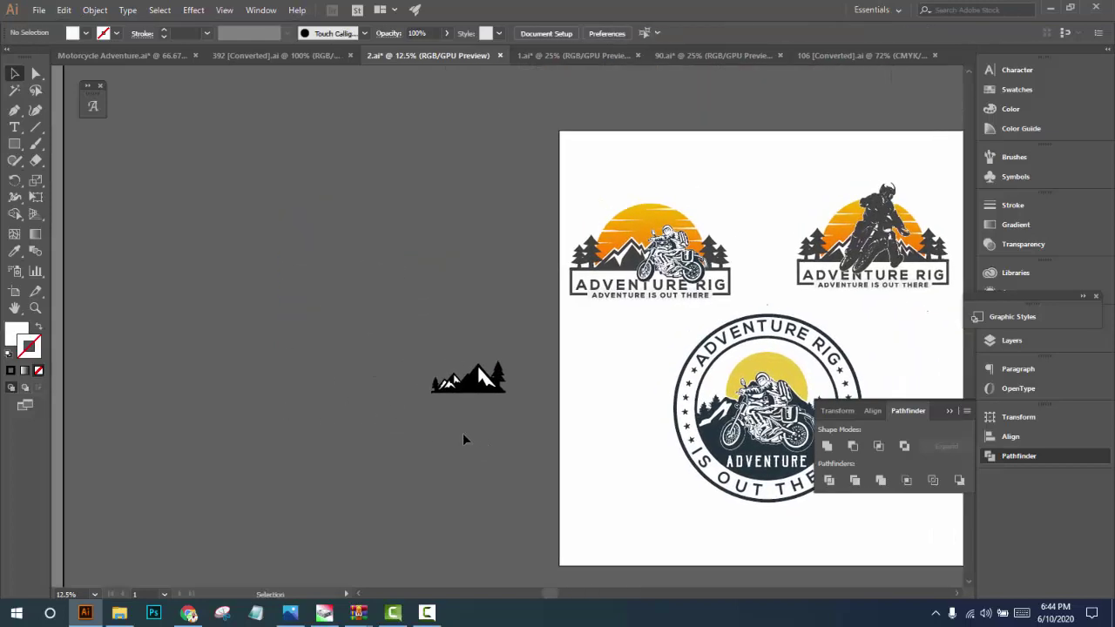
scroll(462, 432, "up", 1)
mouse_move(470, 370)
left_mouse_down()
mouse_move(399, 362)
mouse_move(490, 391)
left_mouse_up()
scroll(390, 435, "up", 1)
scroll(390, 436, "down", 1)
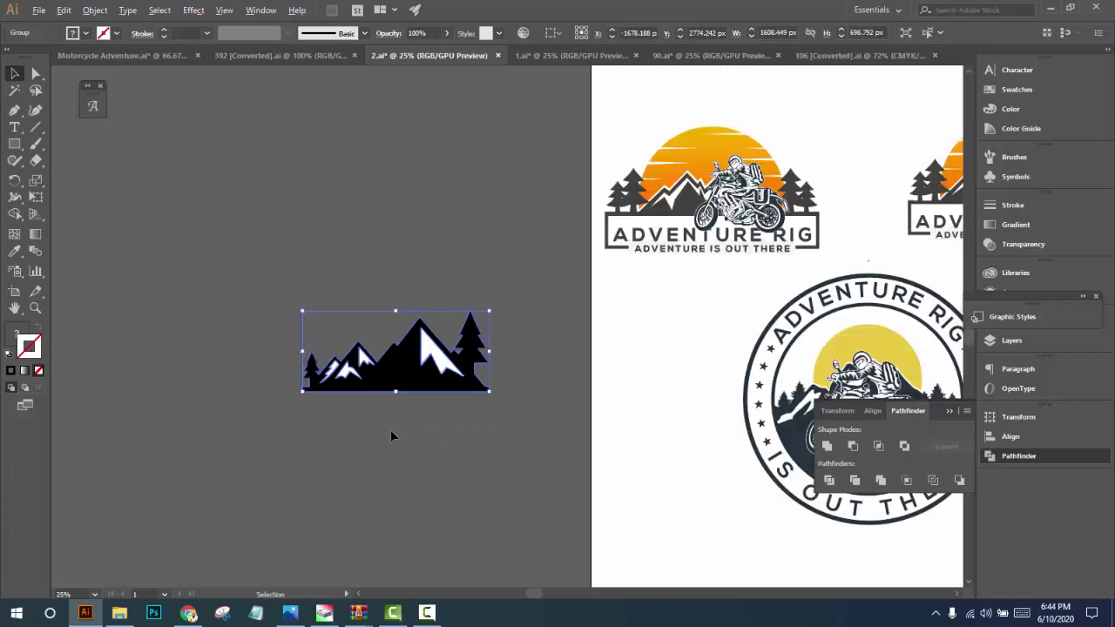
left_click(15, 146)
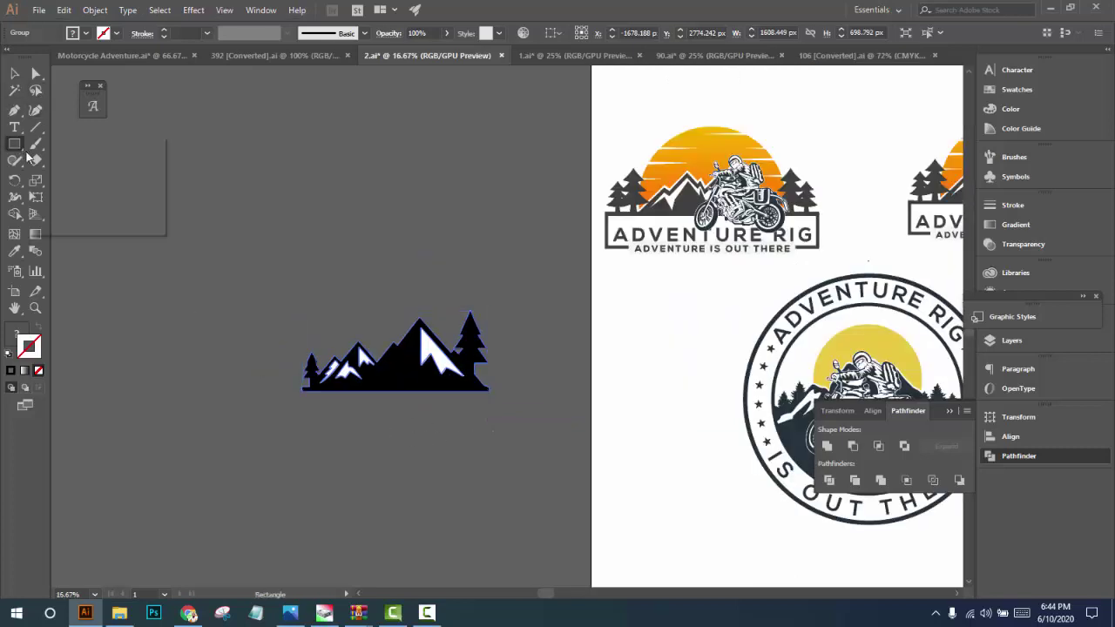
Draw a large white circle over the mountains, raise it and send it behind them
left_click(74, 179)
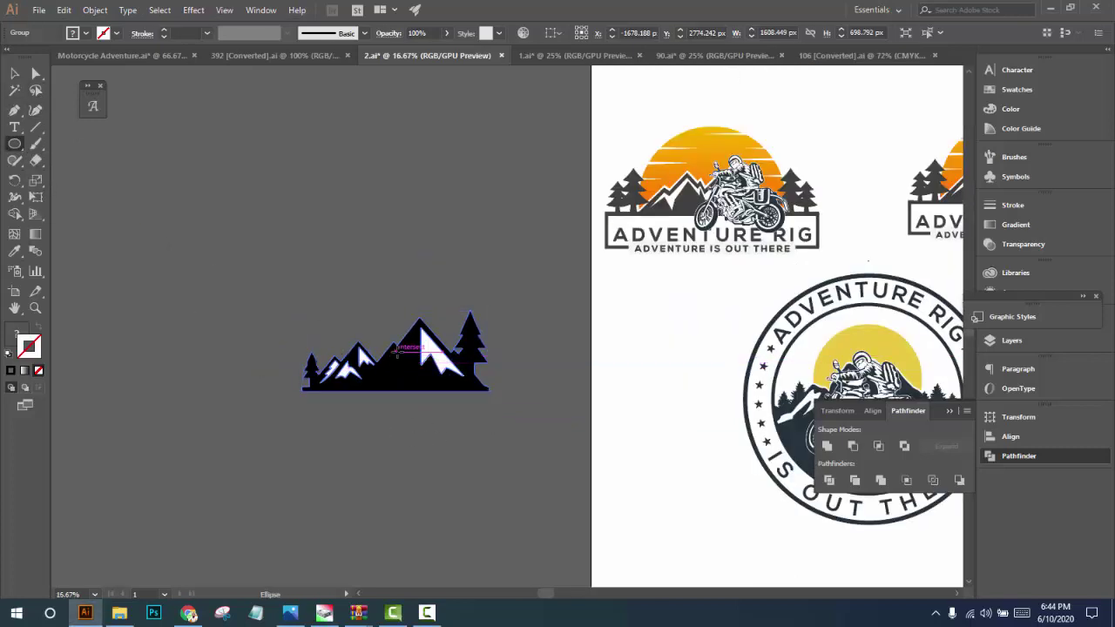
left_click_drag(397, 348, 459, 420)
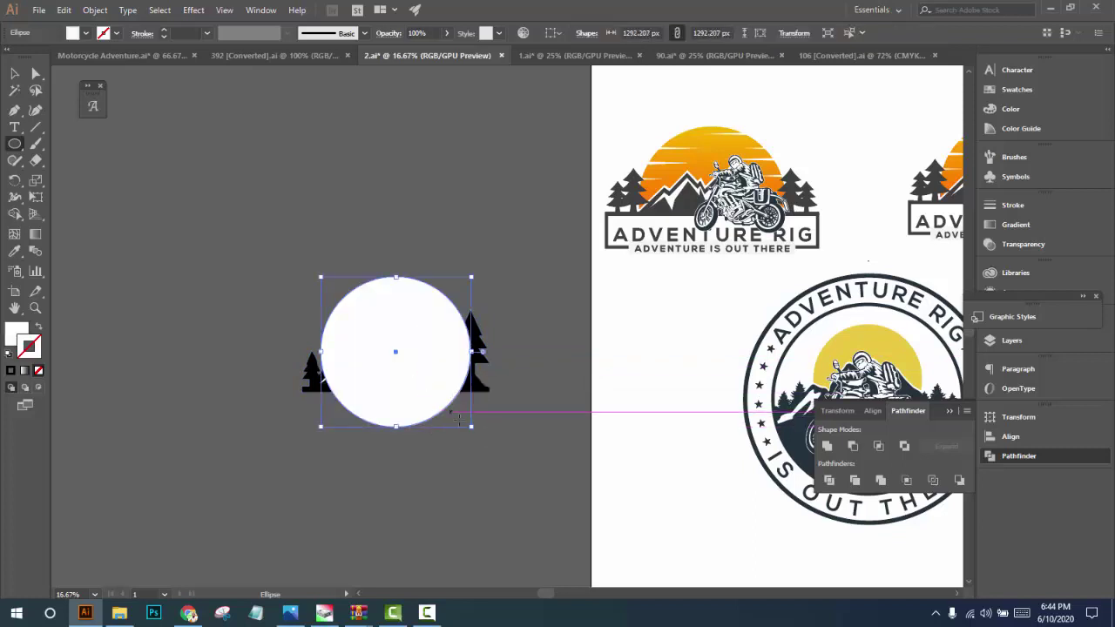
left_click_drag(471, 427, 479, 434)
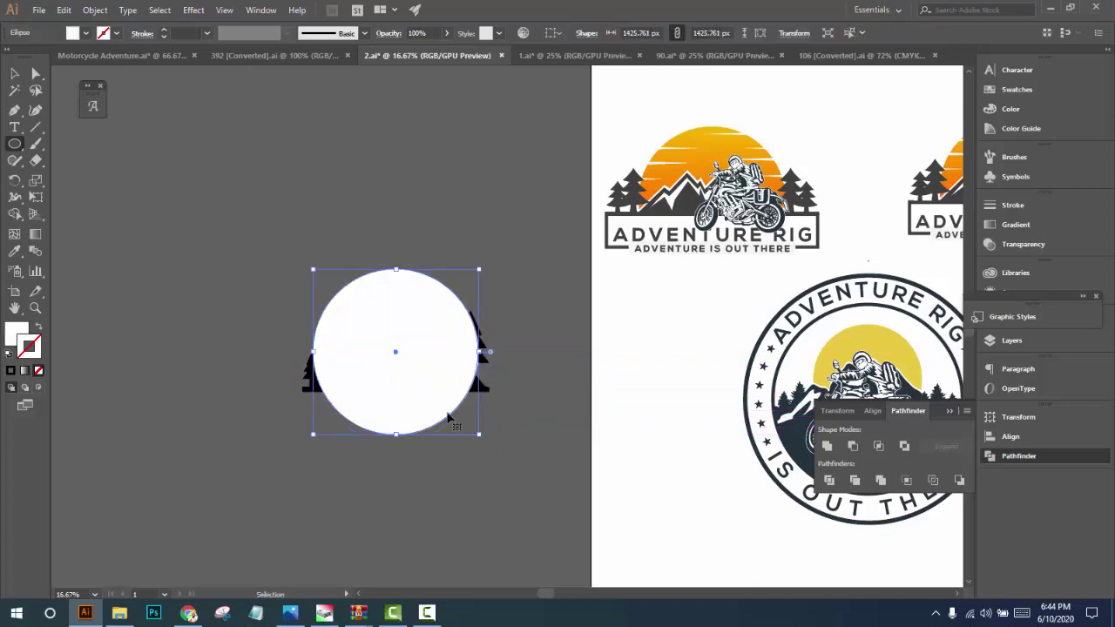
left_click_drag(422, 387, 422, 376)
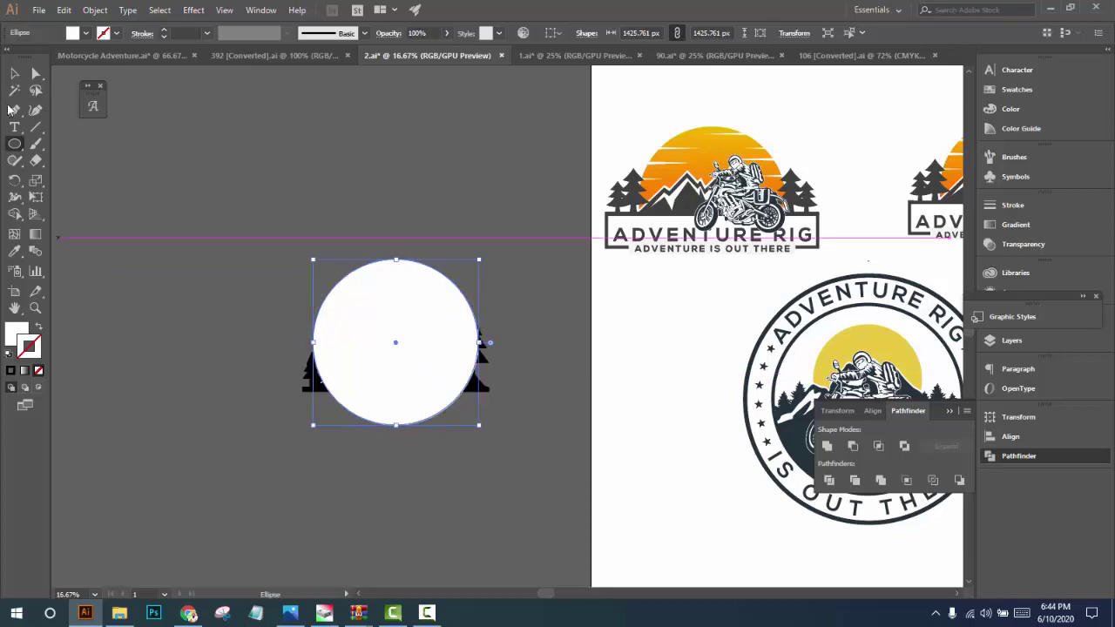
left_click(13, 76)
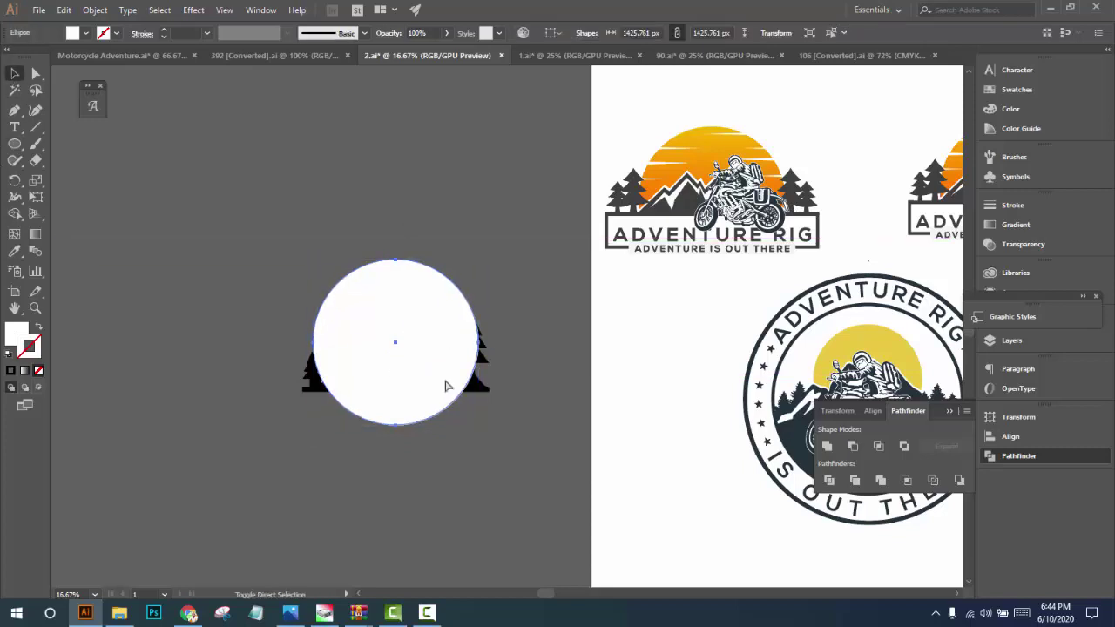
key("ctrl+shift+bracketleft")
left_click(448, 445)
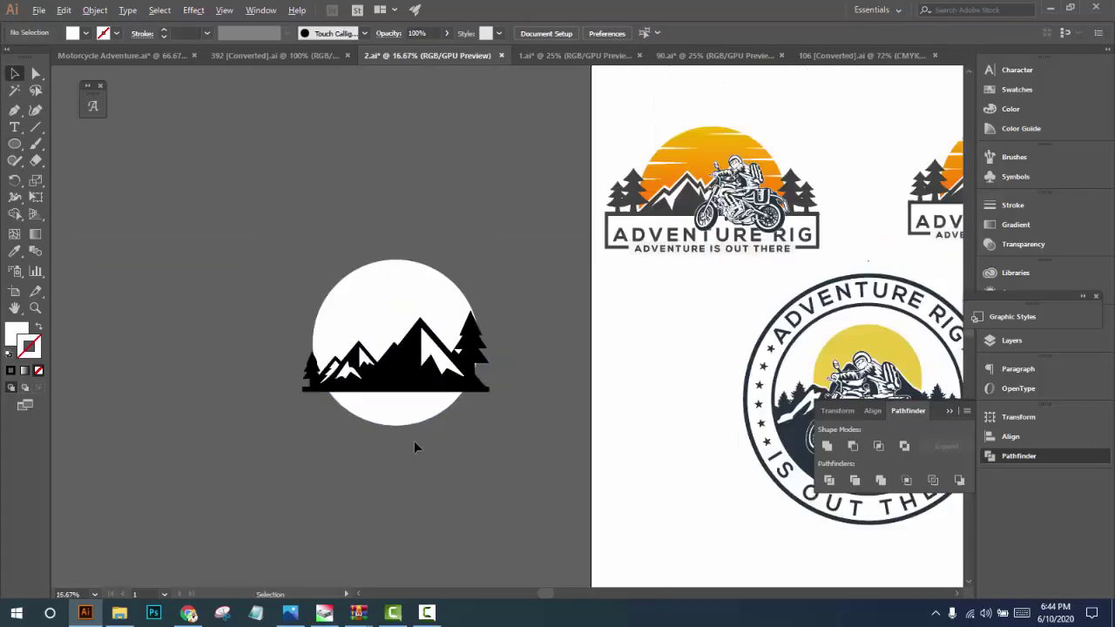
left_click(425, 383)
left_click(418, 416)
left_click(433, 383)
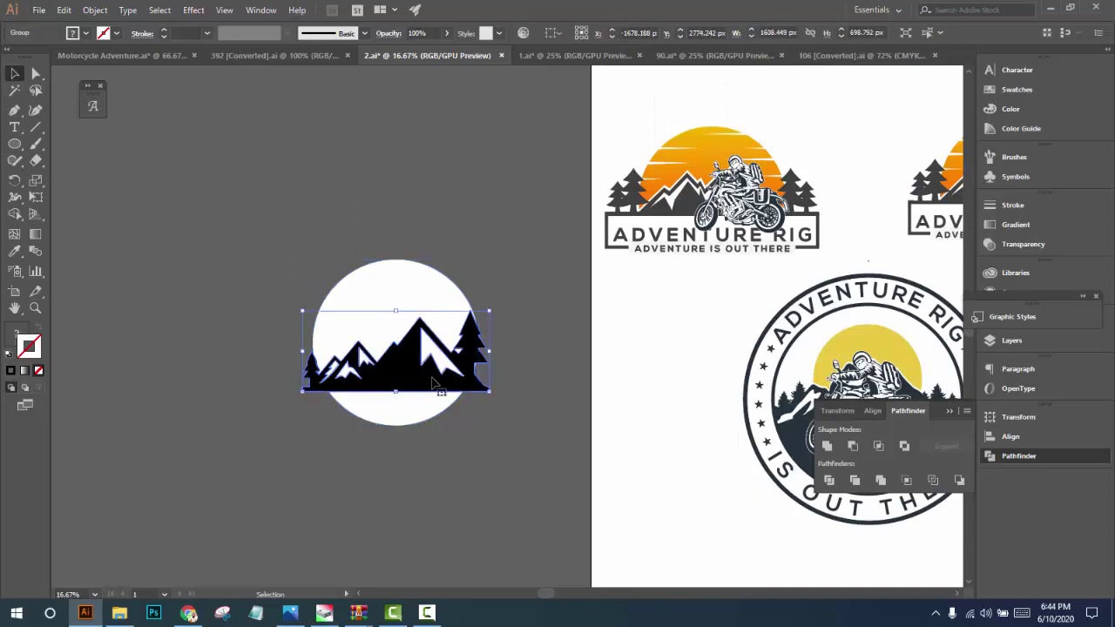
Give the mountain group an 18 pt black stroke aligned to the outside
key("a")
key("v")
left_click(166, 33)
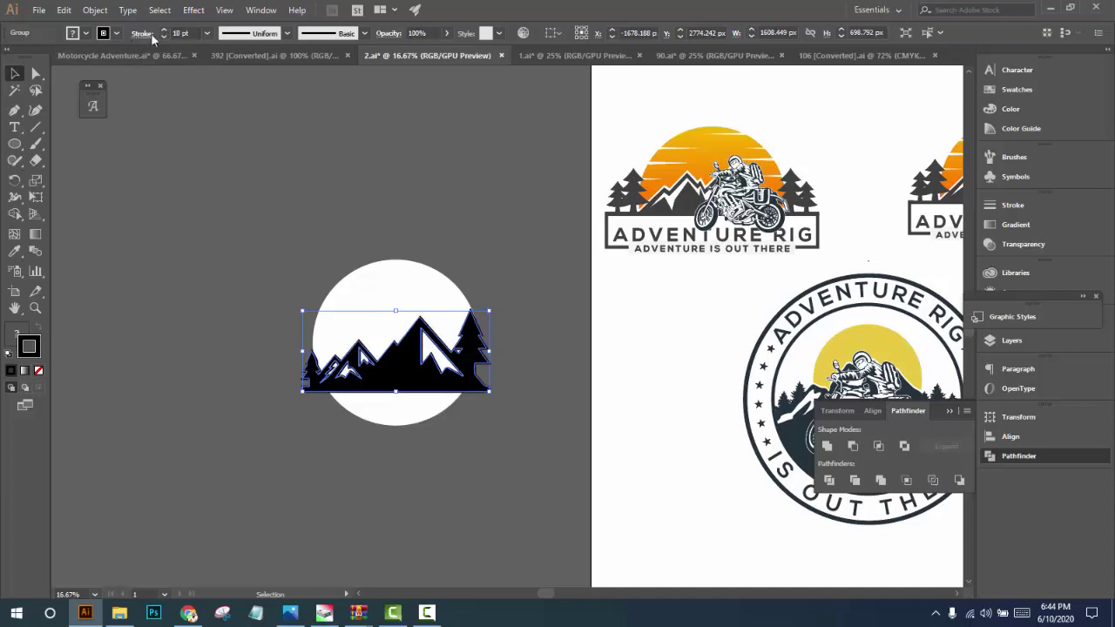
left_click(142, 34)
left_click(86, 105)
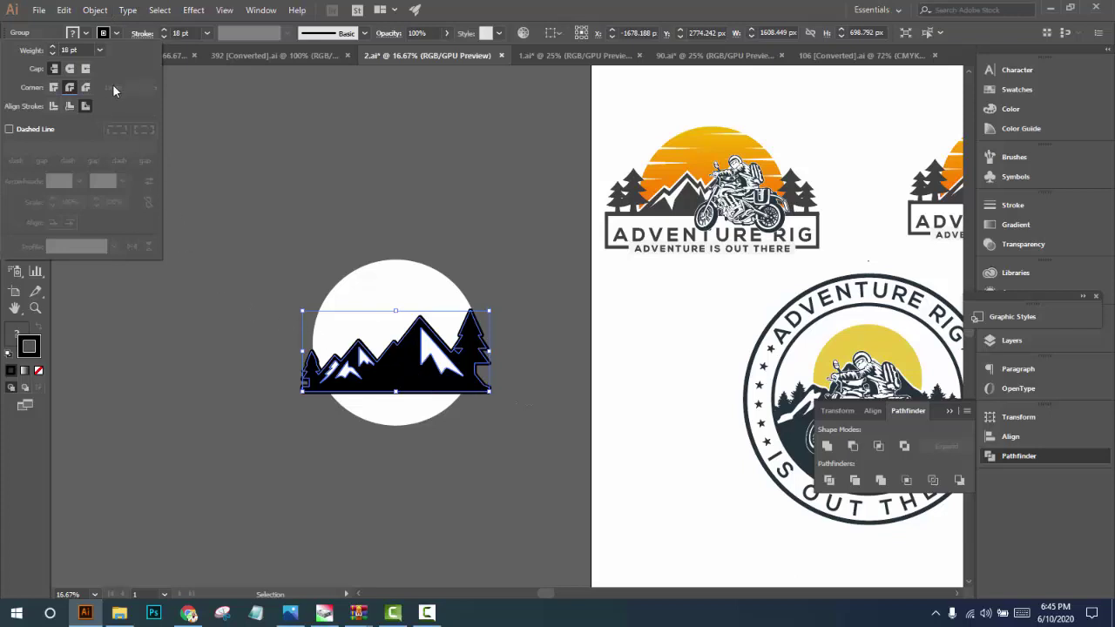
left_click(404, 378)
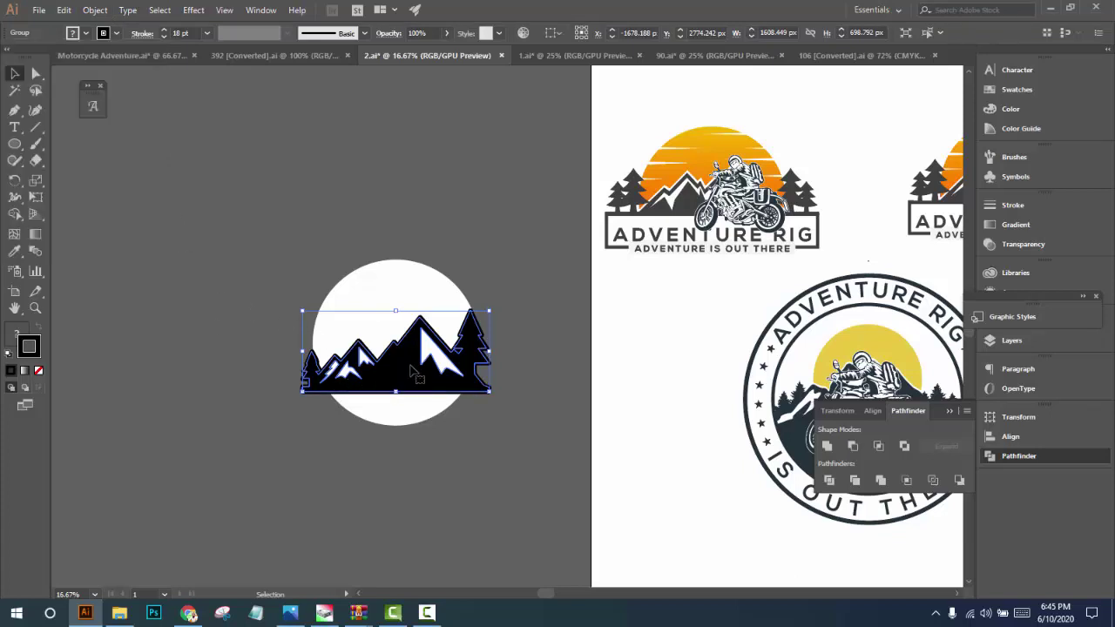
left_click(95, 10)
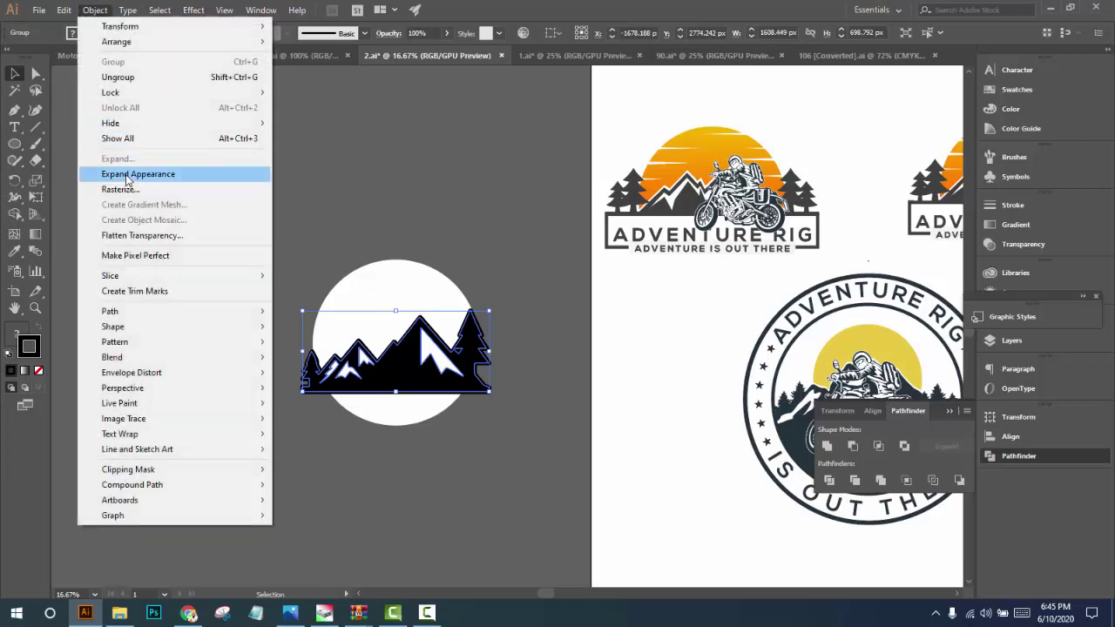
Expand the mountains' appearance and unite them into one compound path with Pathfinder
left_click(131, 174)
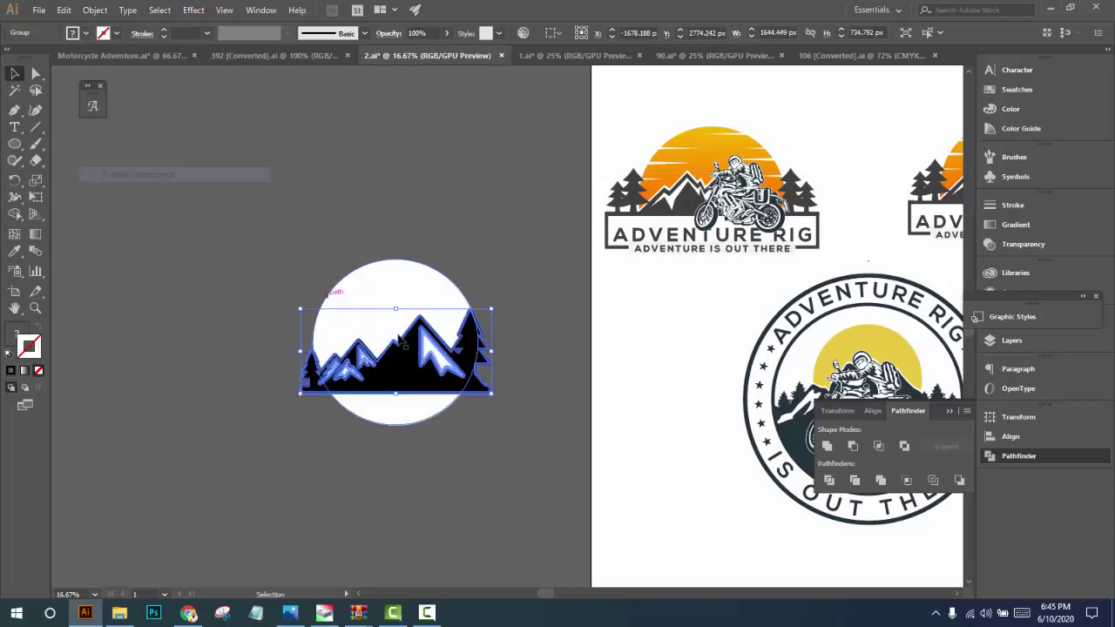
left_click(827, 447)
scroll(494, 413, "up", 1)
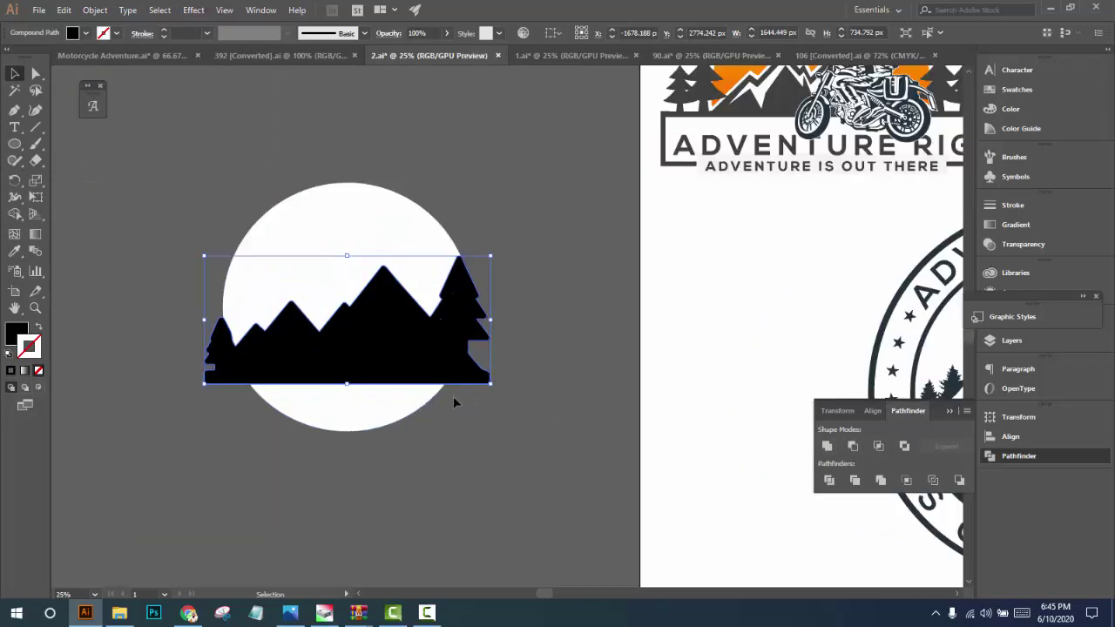
left_click(388, 356, "shift")
Enlarge the sun circle to 1465.71 px and shift it left behind the mountains
left_click(404, 239)
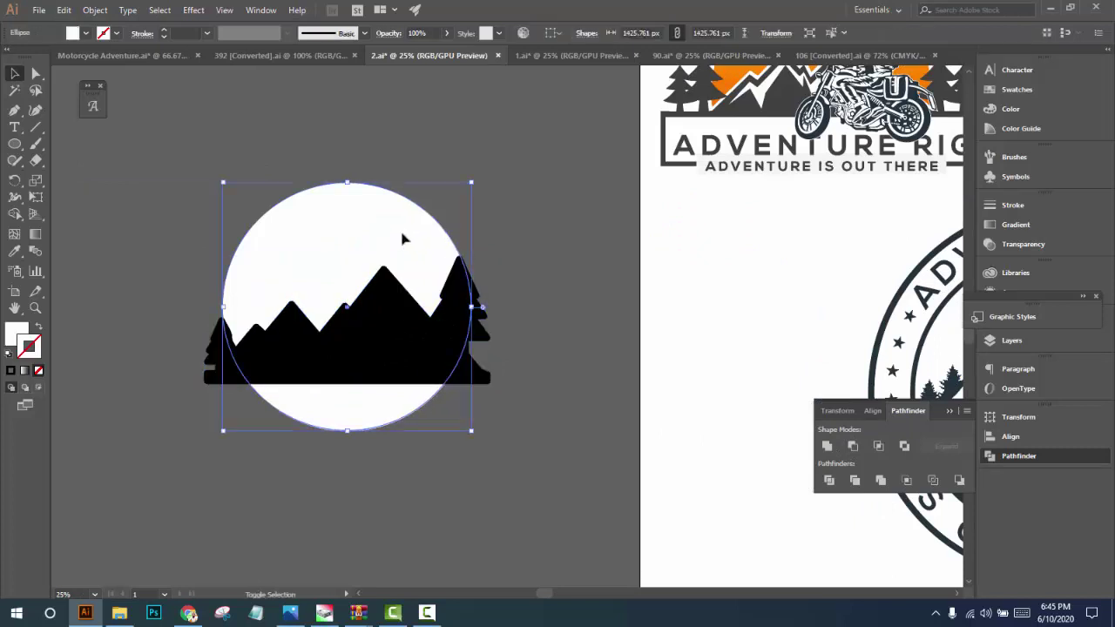
scroll(508, 350, "down", 2)
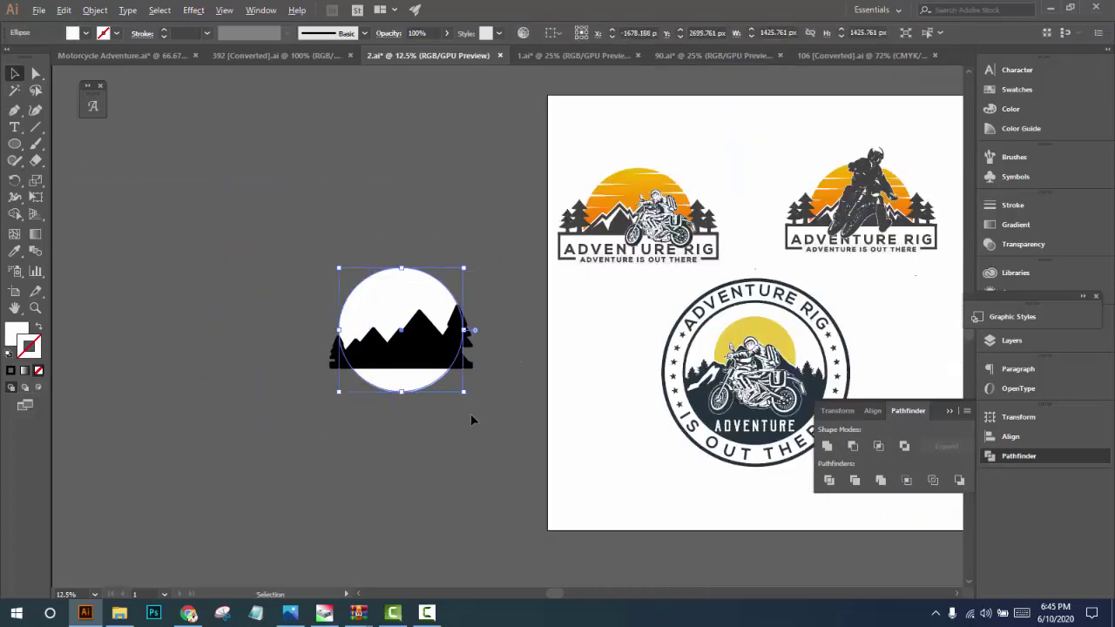
scroll(426, 402, "up", 1)
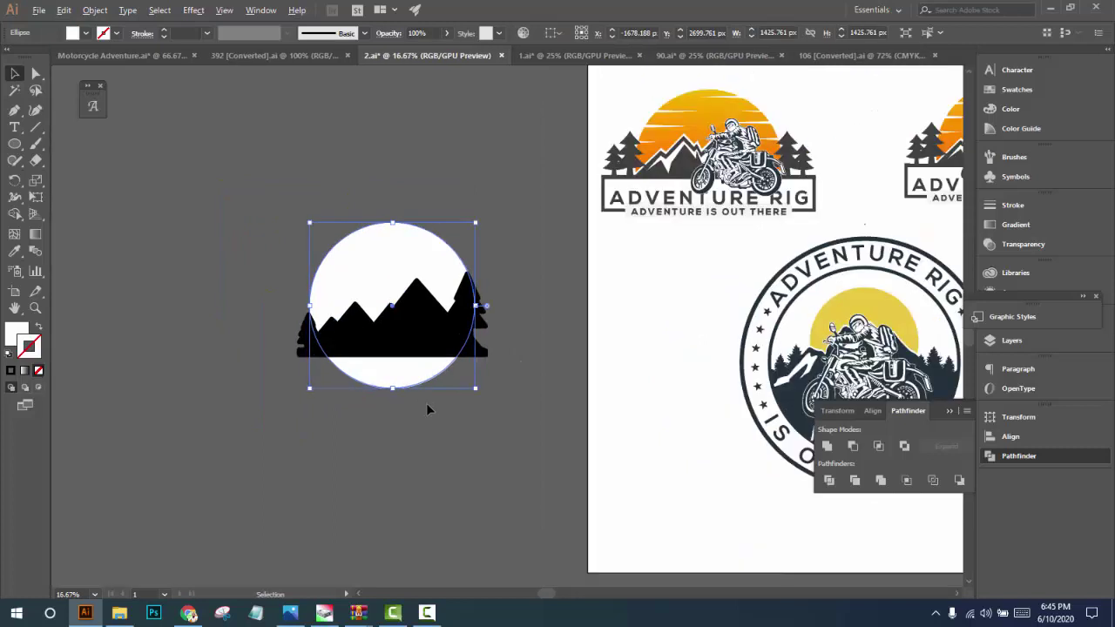
left_click(430, 411)
left_click_drag(404, 390, 400, 366)
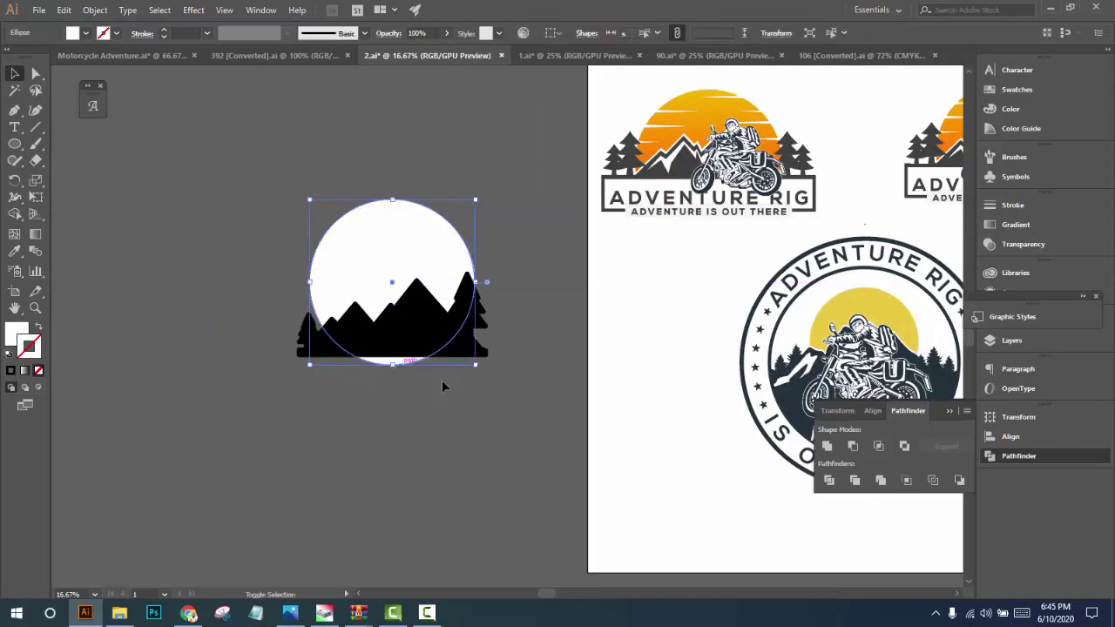
left_click_drag(482, 372, 477, 370)
left_click_drag(448, 262, 439, 261)
left_click(526, 252)
left_click(418, 313)
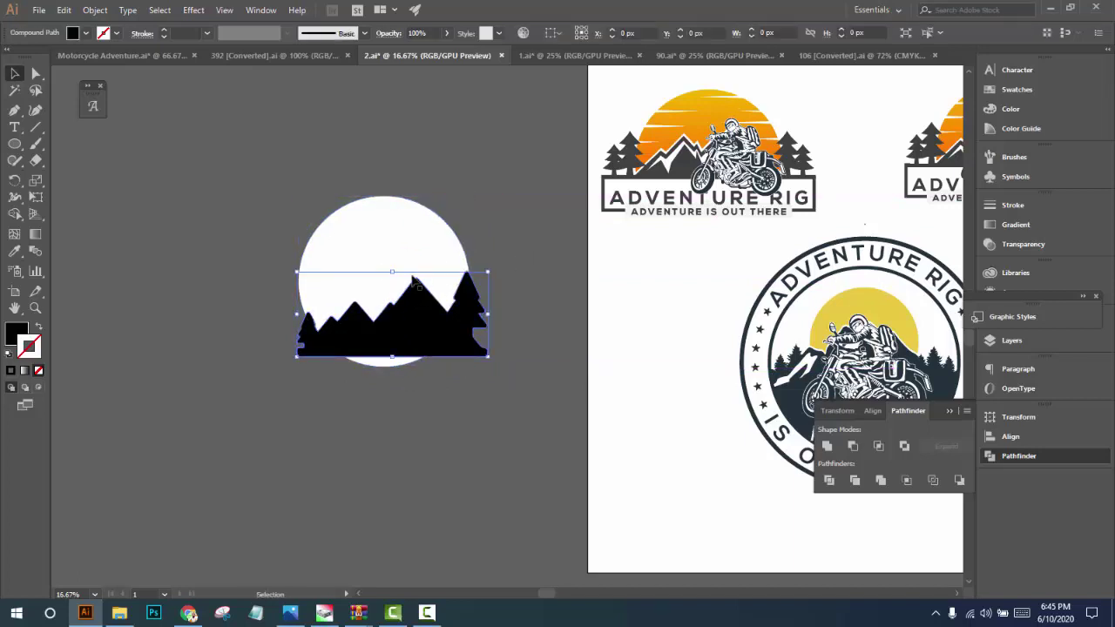
left_click(438, 273, "shift")
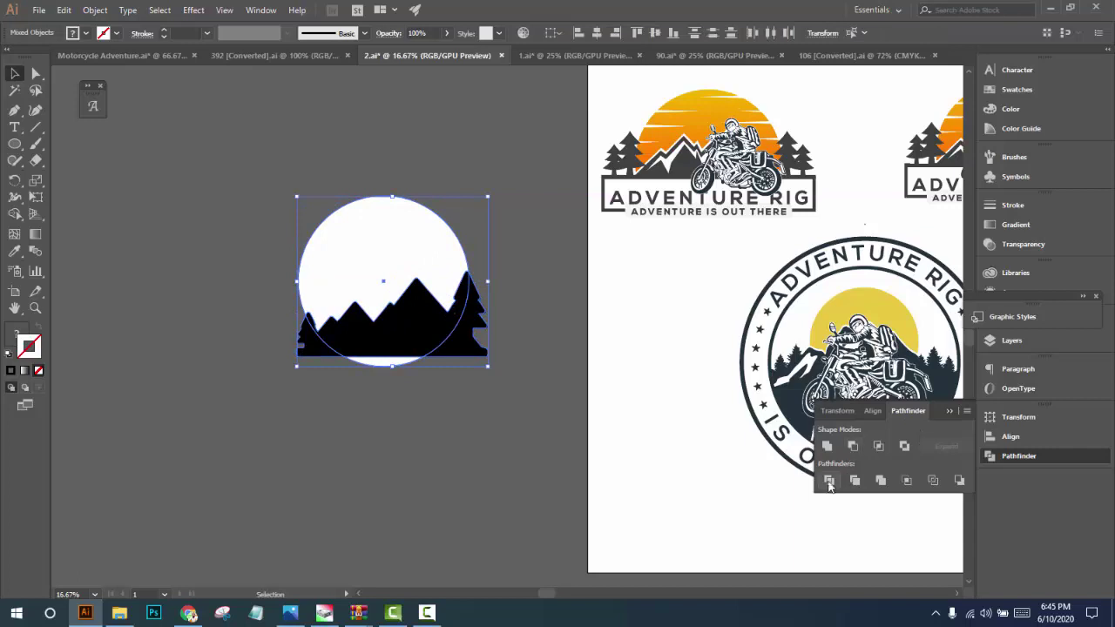
Merge the mountain region inside the sun circle into solid black with Shape Builder
left_click(13, 214)
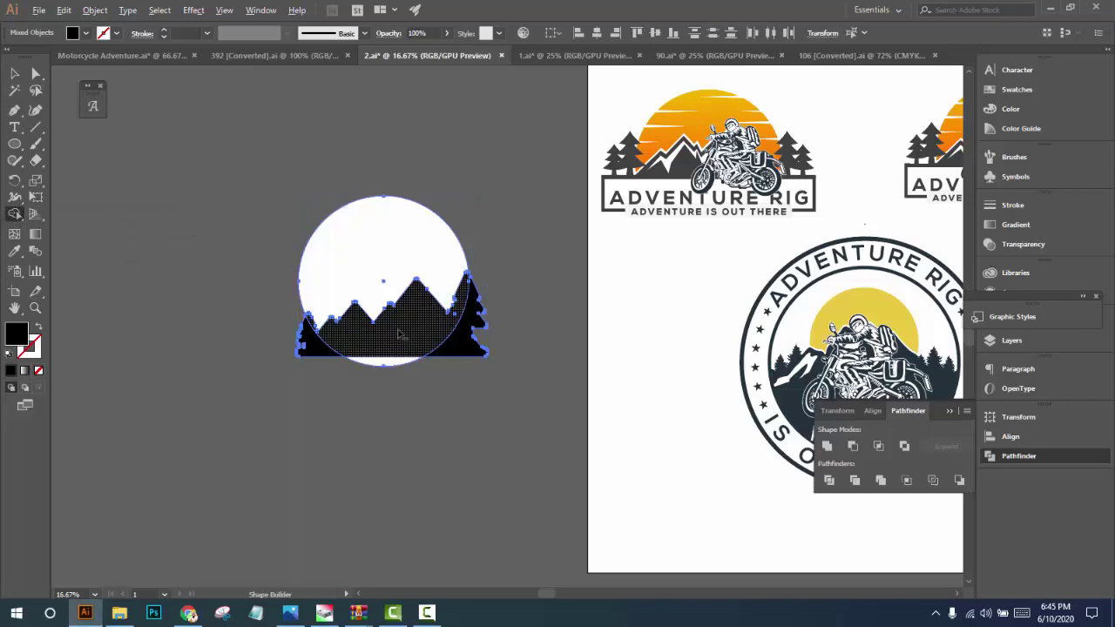
left_click(407, 361)
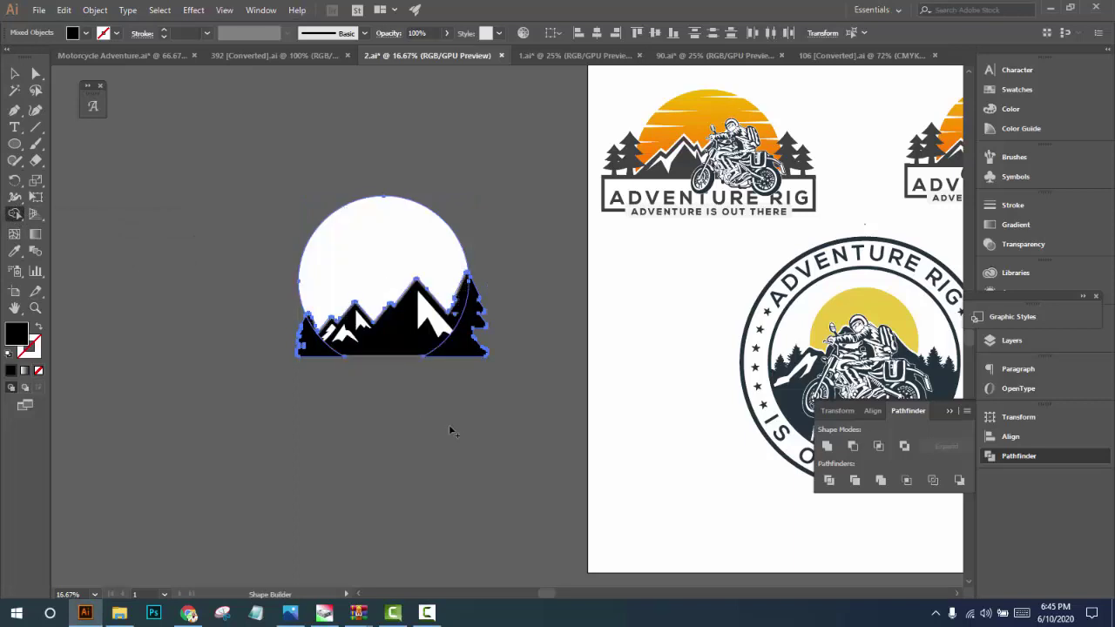
left_click(14, 73)
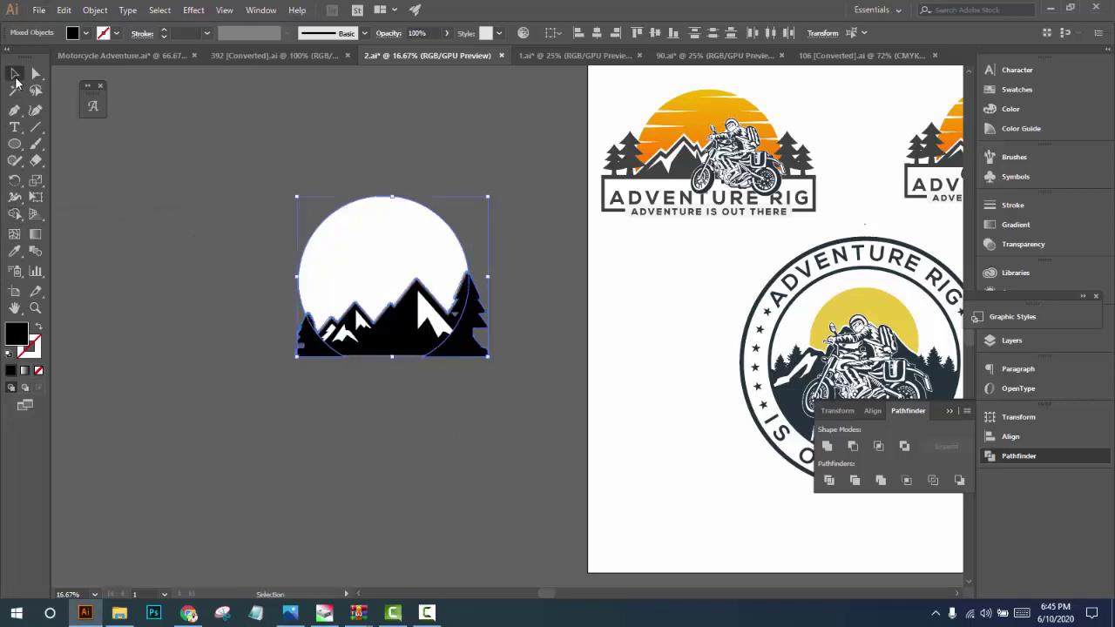
left_click(256, 154)
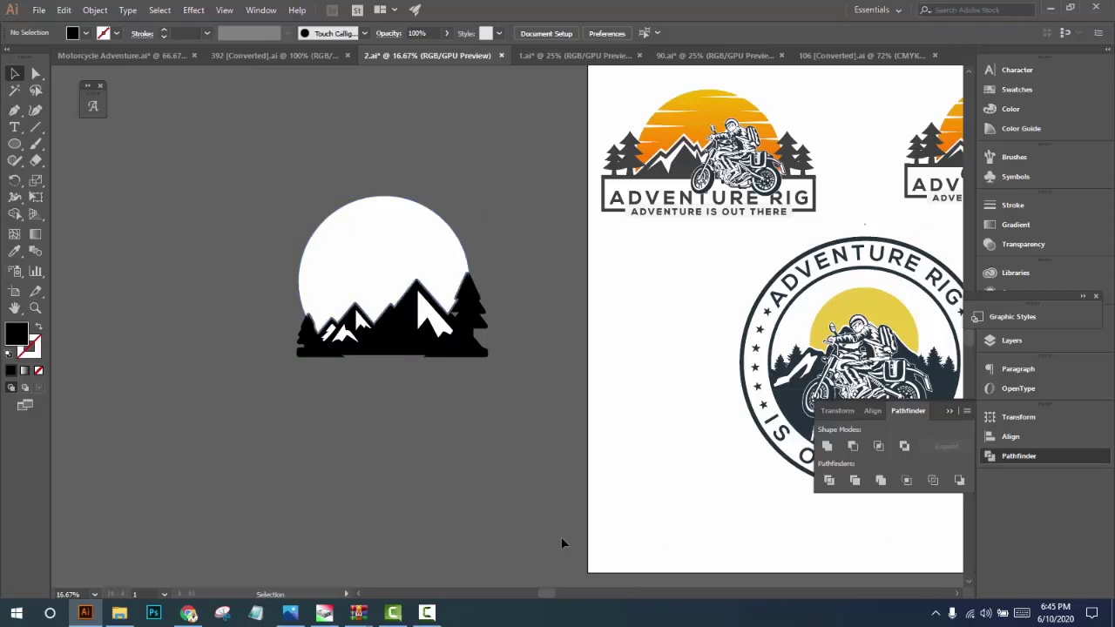
left_click(427, 615)
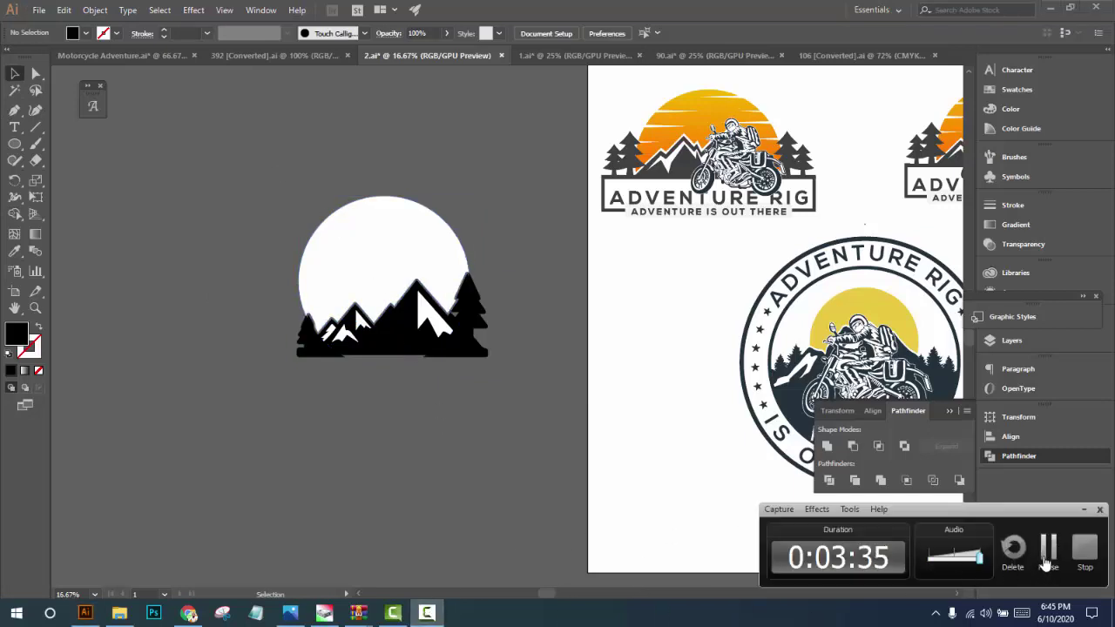
scroll(354, 369, "up", 1)
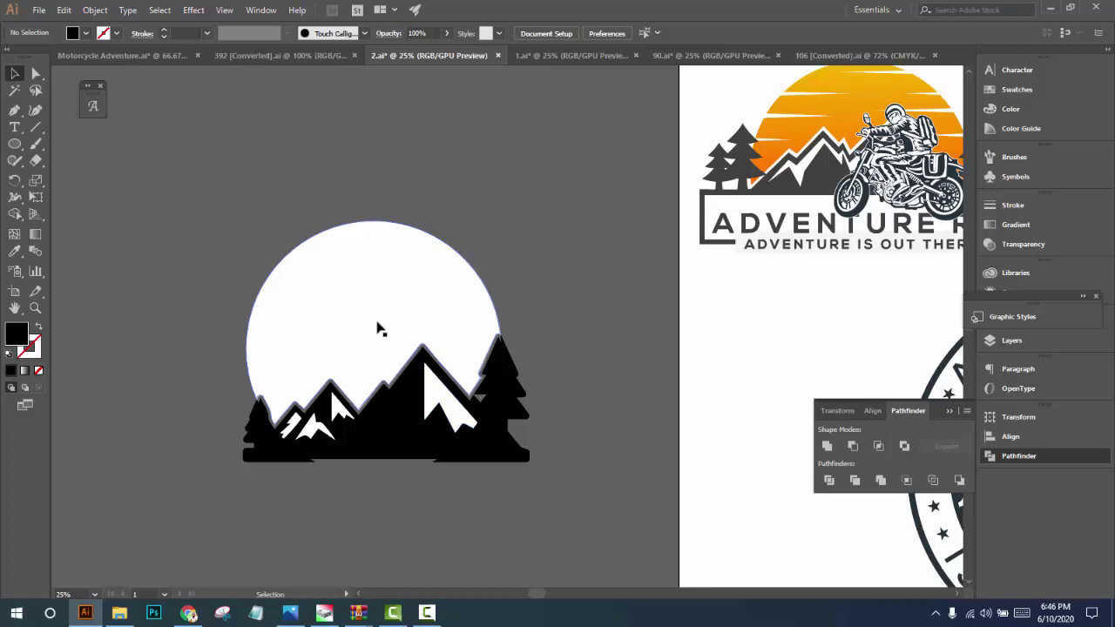
scroll(385, 312, "down", 1)
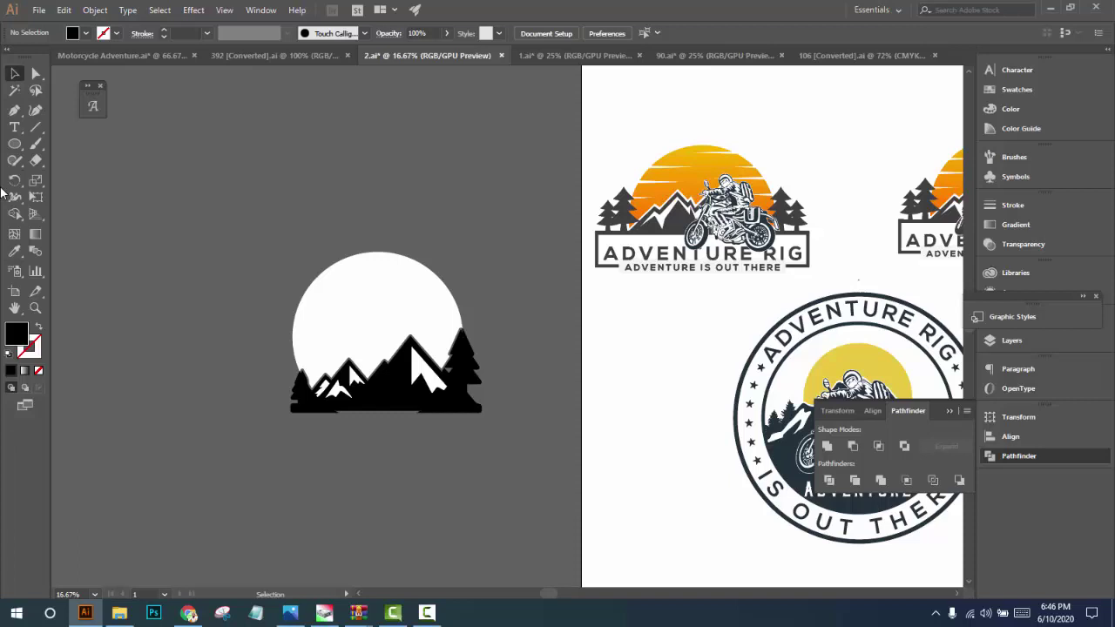
Pen-draw the first thin black wedge rays across the left side of the sun
left_click(15, 111)
scroll(329, 385, "up", 1)
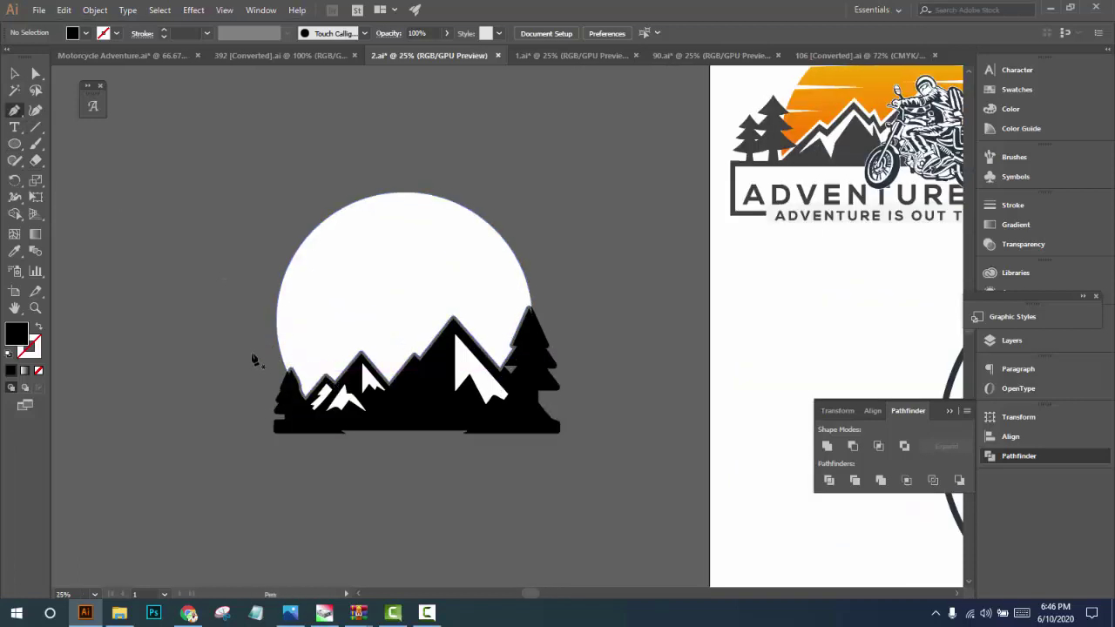
left_click(251, 353)
left_click(327, 343)
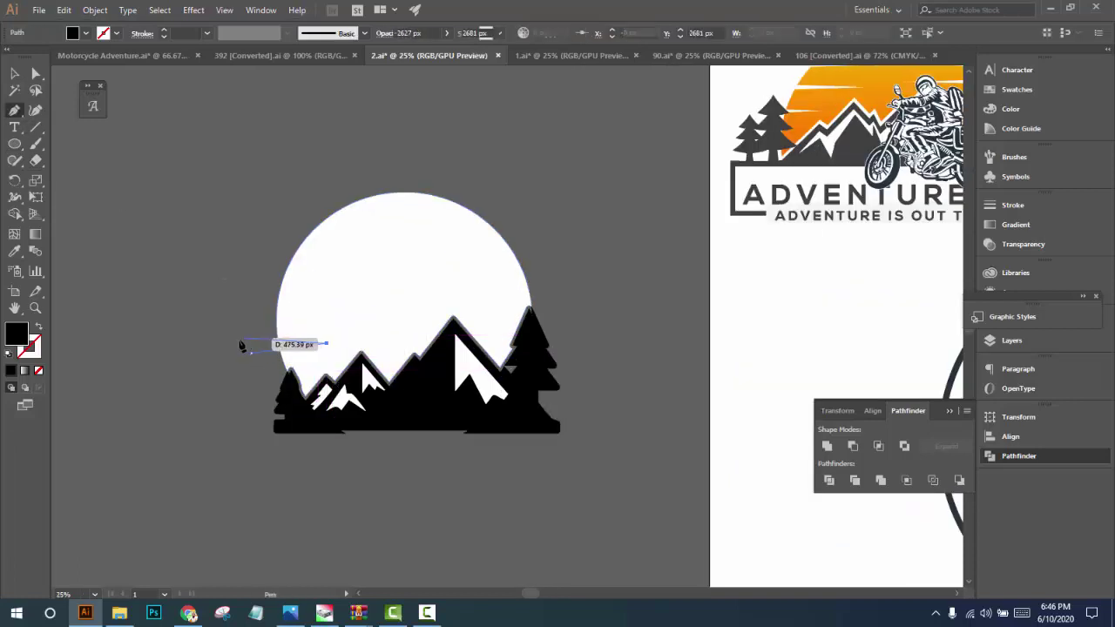
left_click(241, 343)
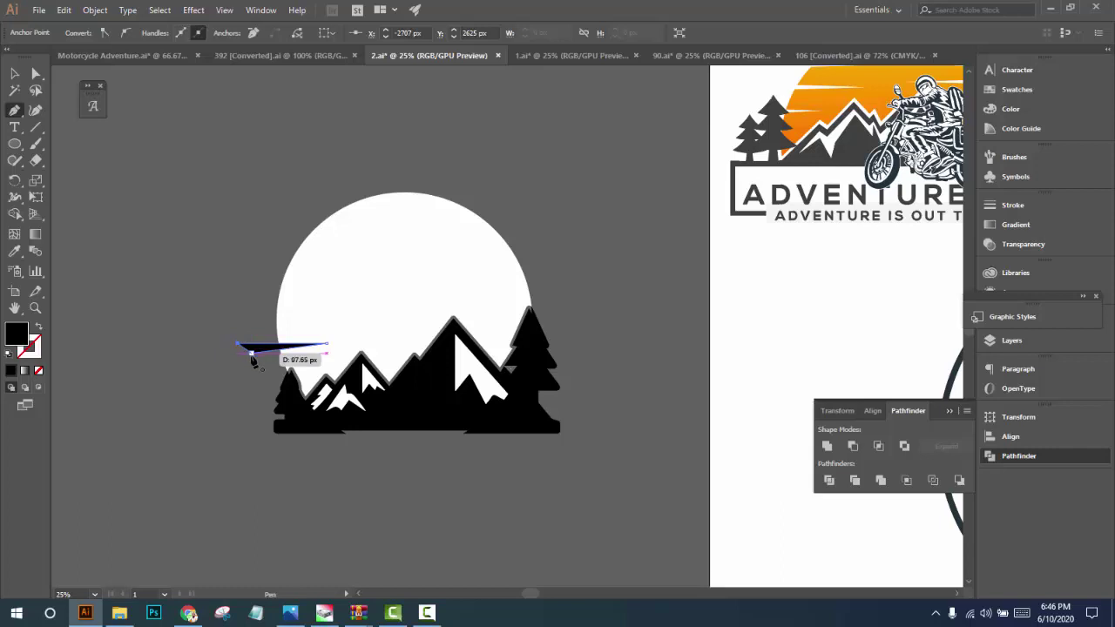
left_click_drag(244, 348, 250, 348)
left_click(361, 305)
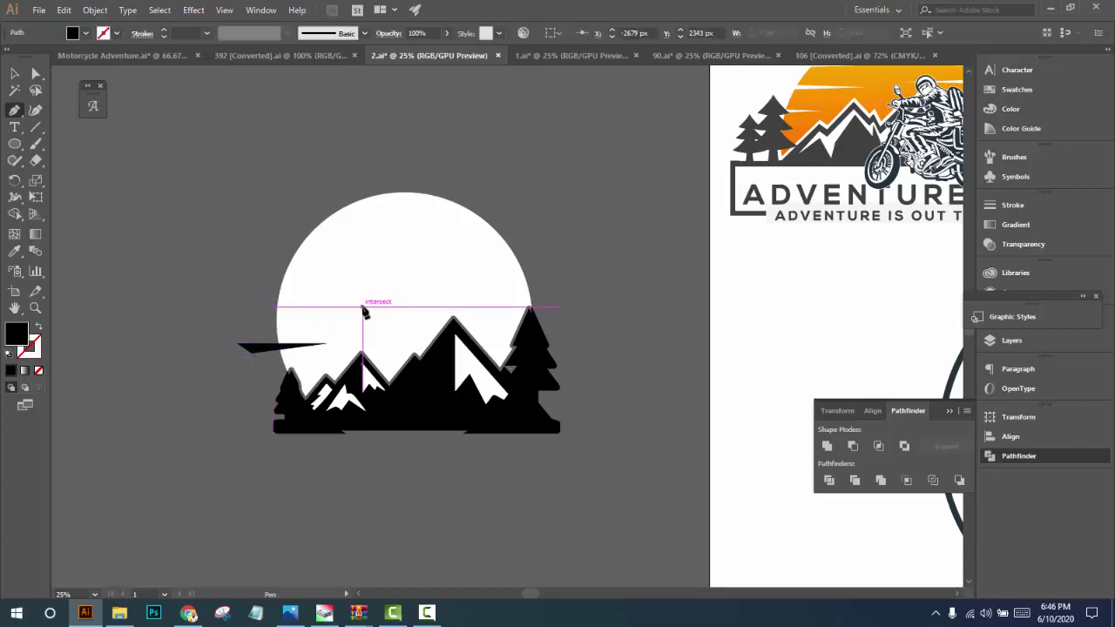
left_click(243, 286)
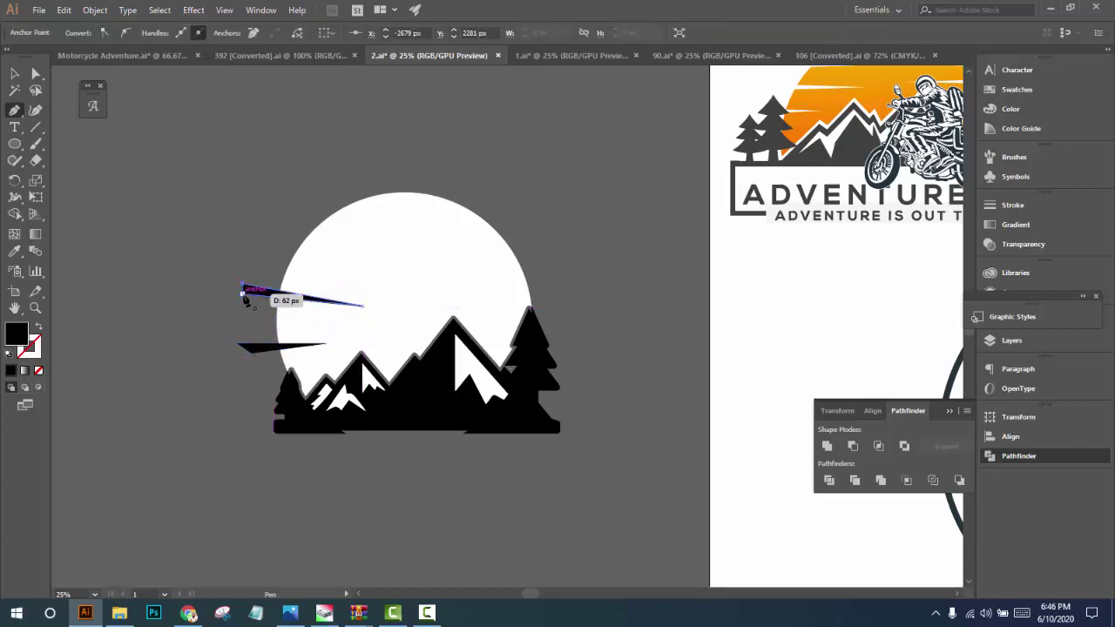
left_click(373, 240)
left_click(276, 231)
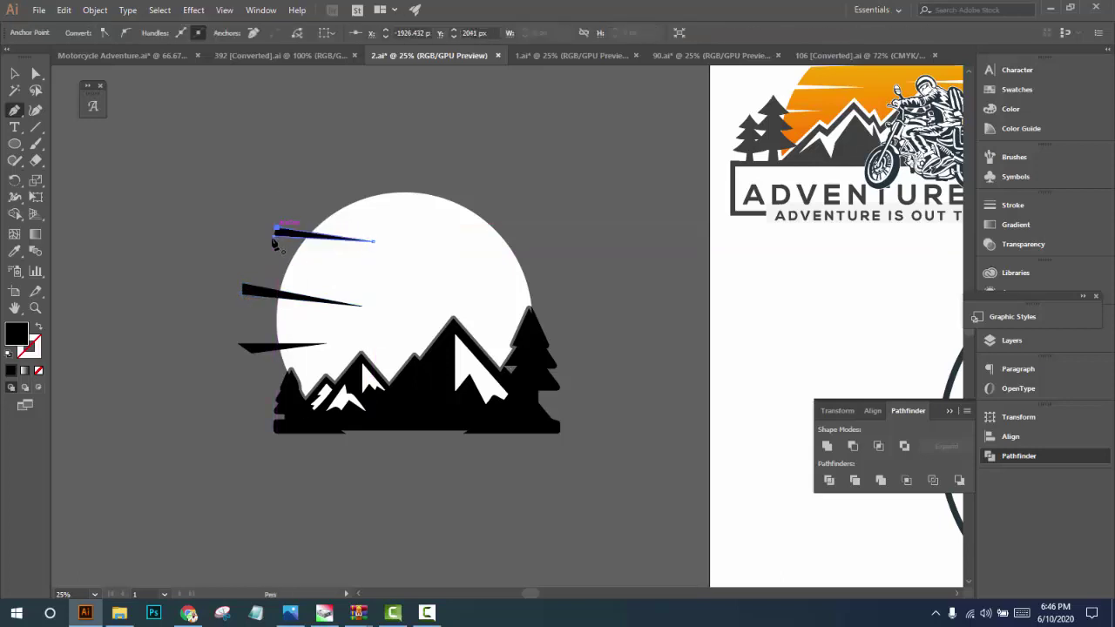
left_click_drag(440, 283, 352, 371)
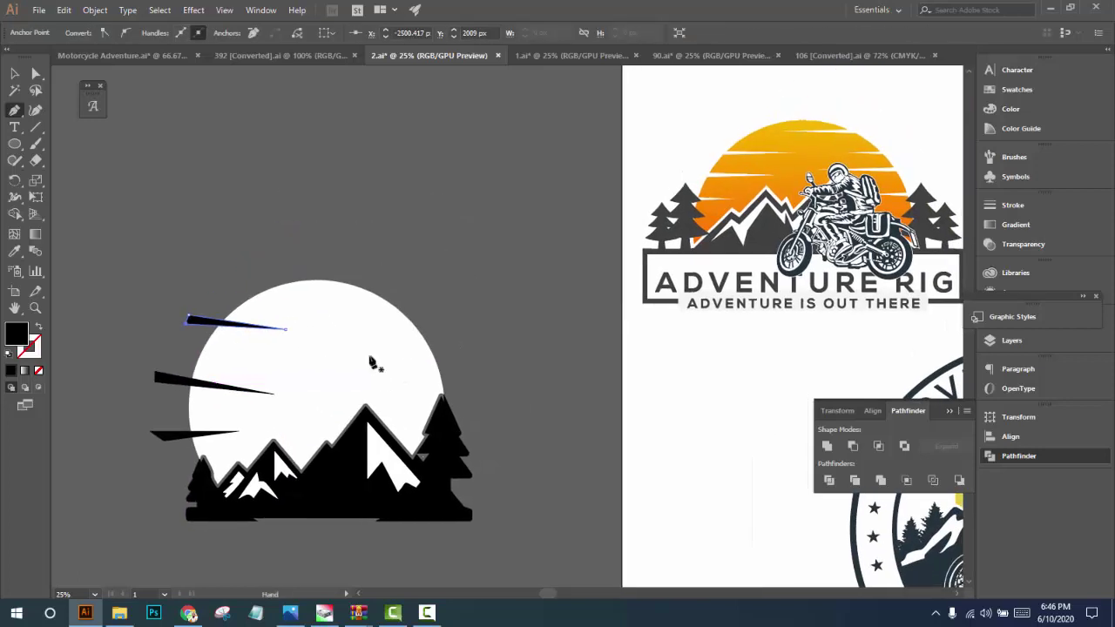
Draw two more black wedge streaks across the upper part of the sun
left_click(296, 299)
left_click(427, 292)
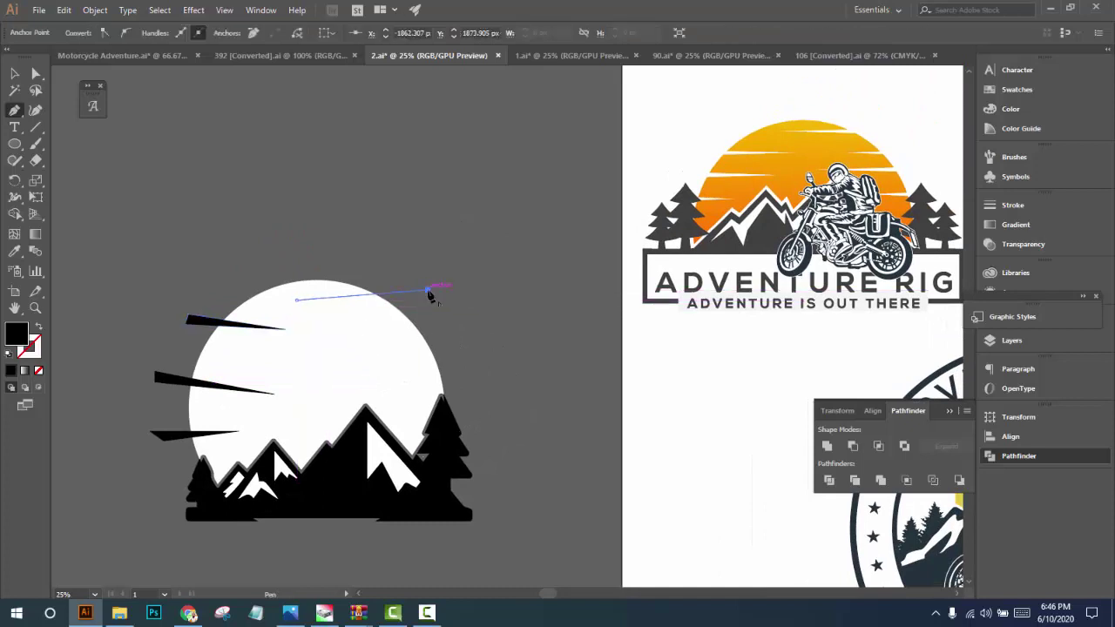
left_click(418, 301)
left_click(297, 300)
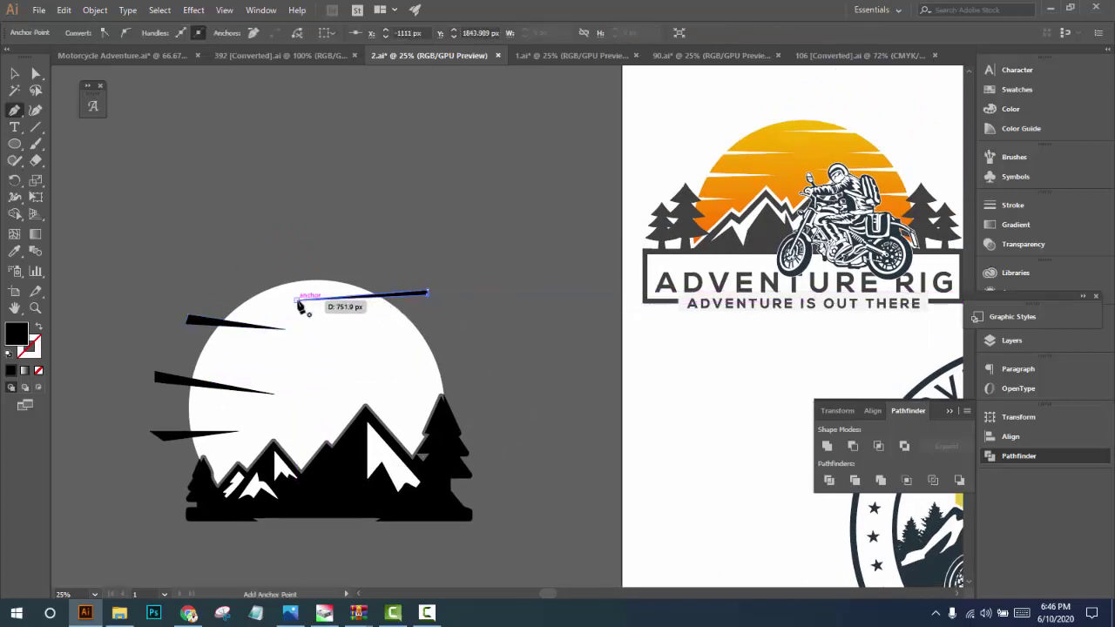
left_click(411, 281, "ctrl")
left_click_drag(412, 360, 397, 336)
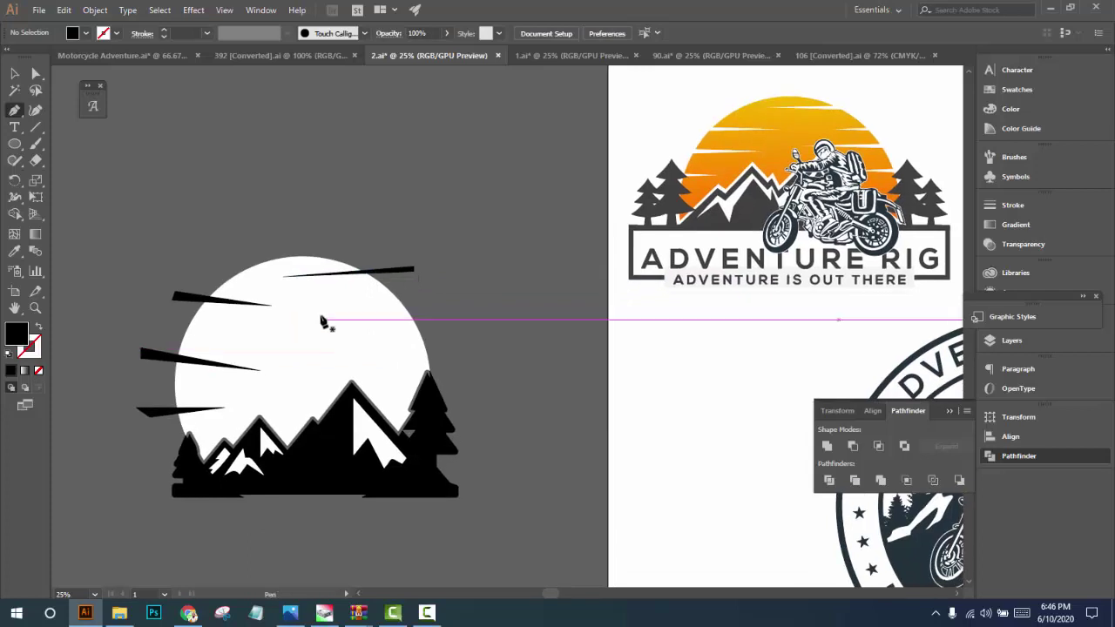
left_click(347, 298)
left_click(441, 298)
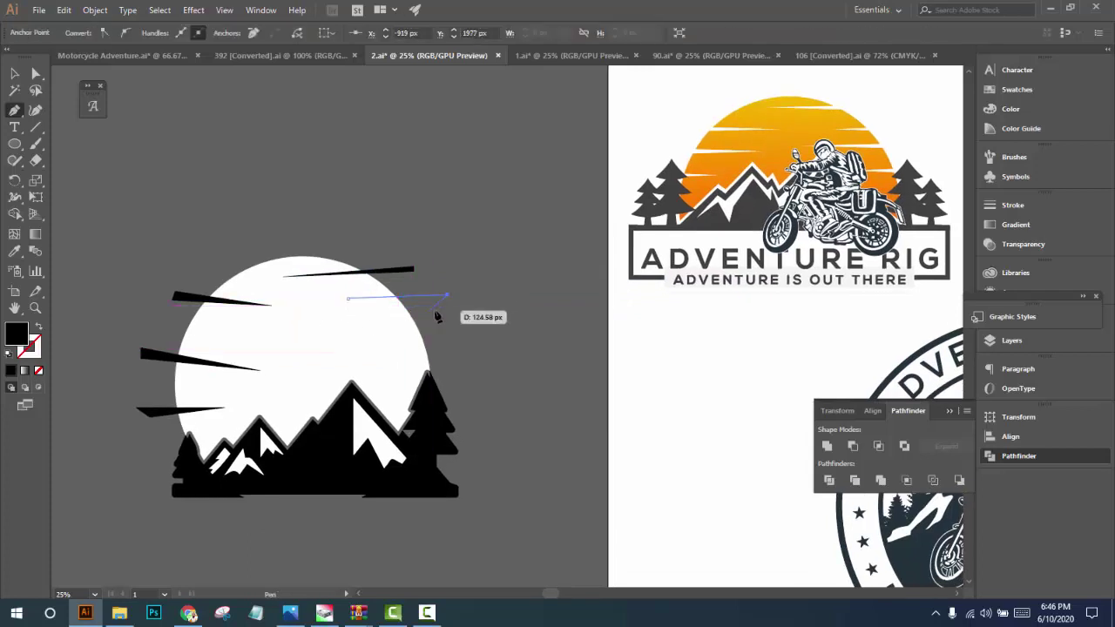
left_click(348, 299)
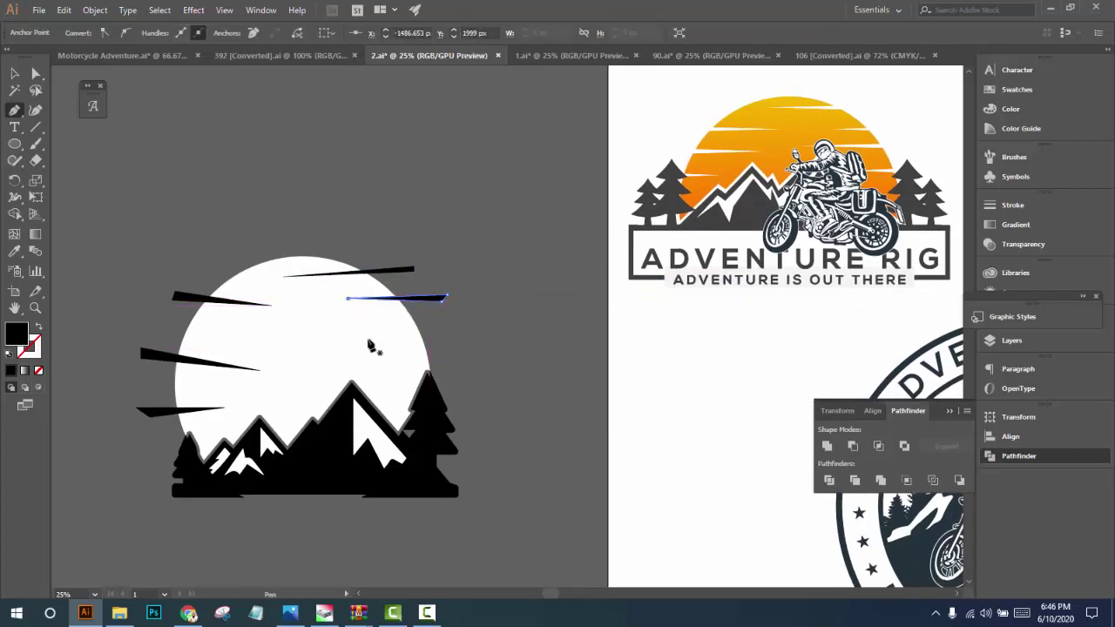
Add final streaks lower and on the sun's right side, one reaching past its edge
left_click(311, 339)
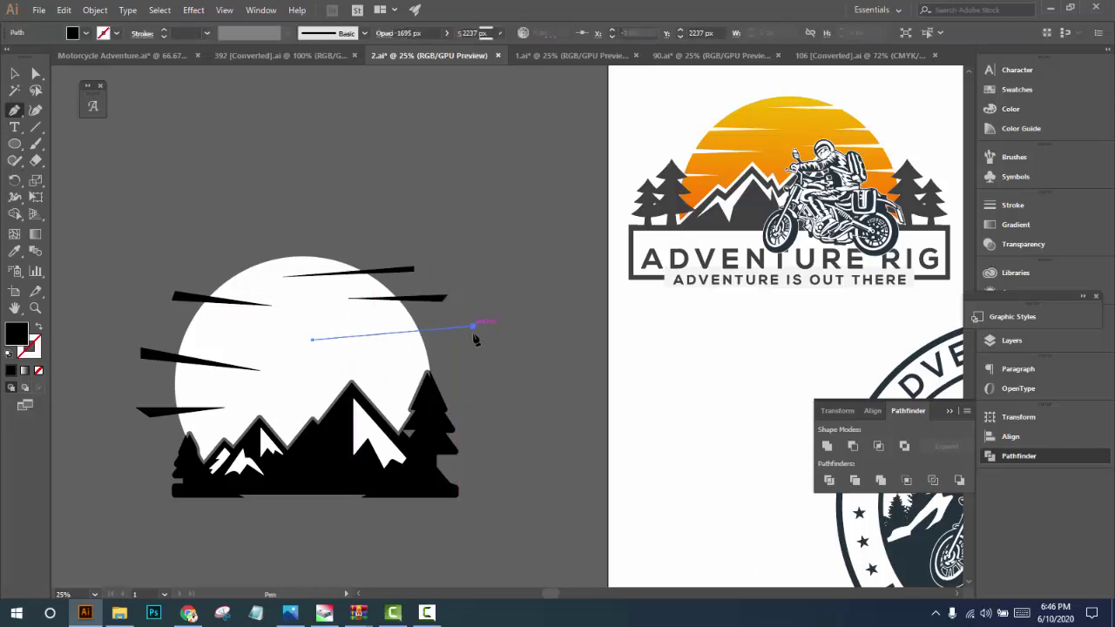
left_click(474, 329)
left_click(312, 340)
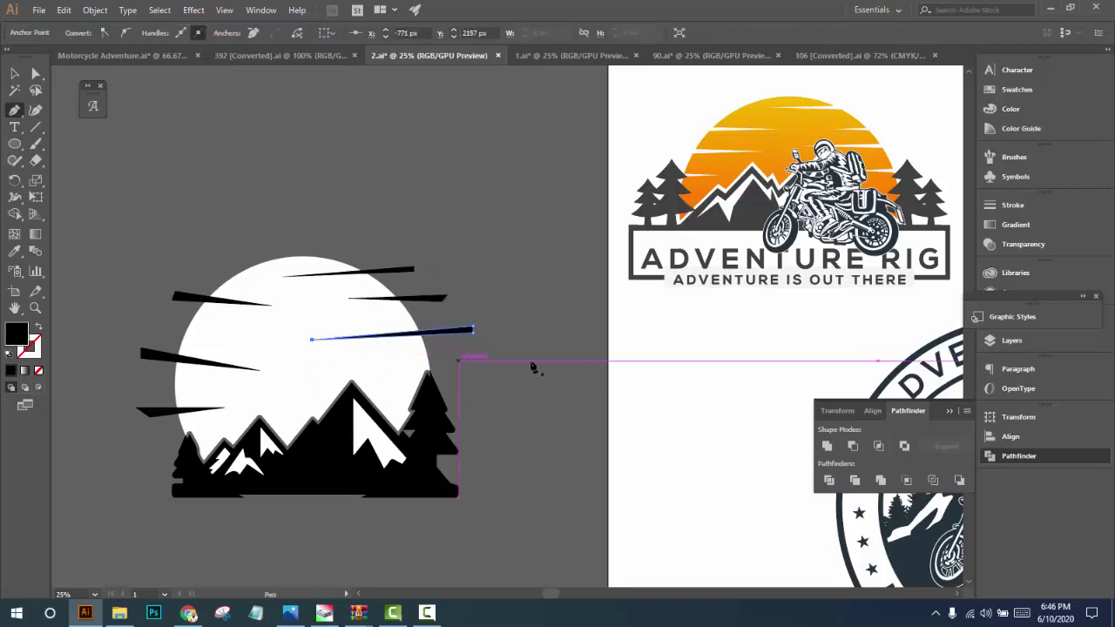
left_click(522, 367, "ctrl")
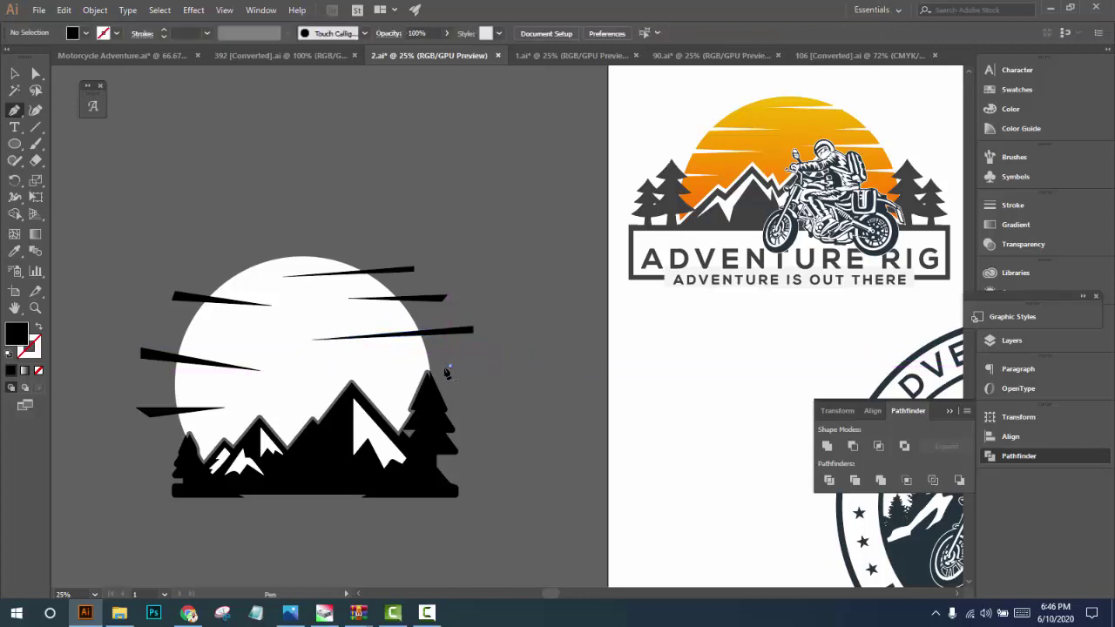
left_click(449, 368)
left_click(450, 359)
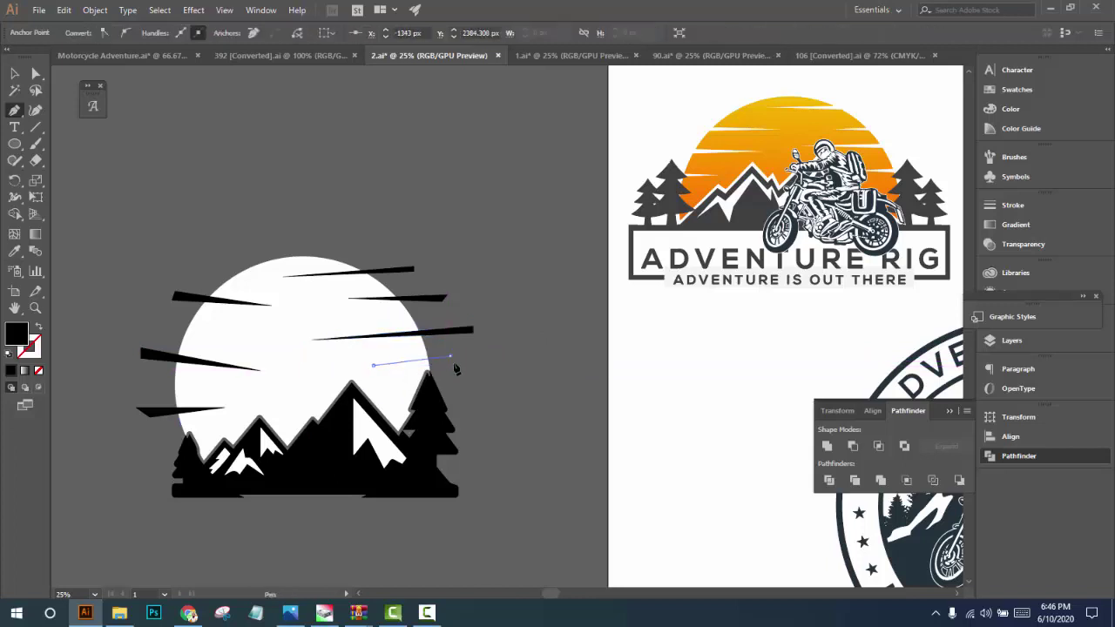
left_click(449, 366)
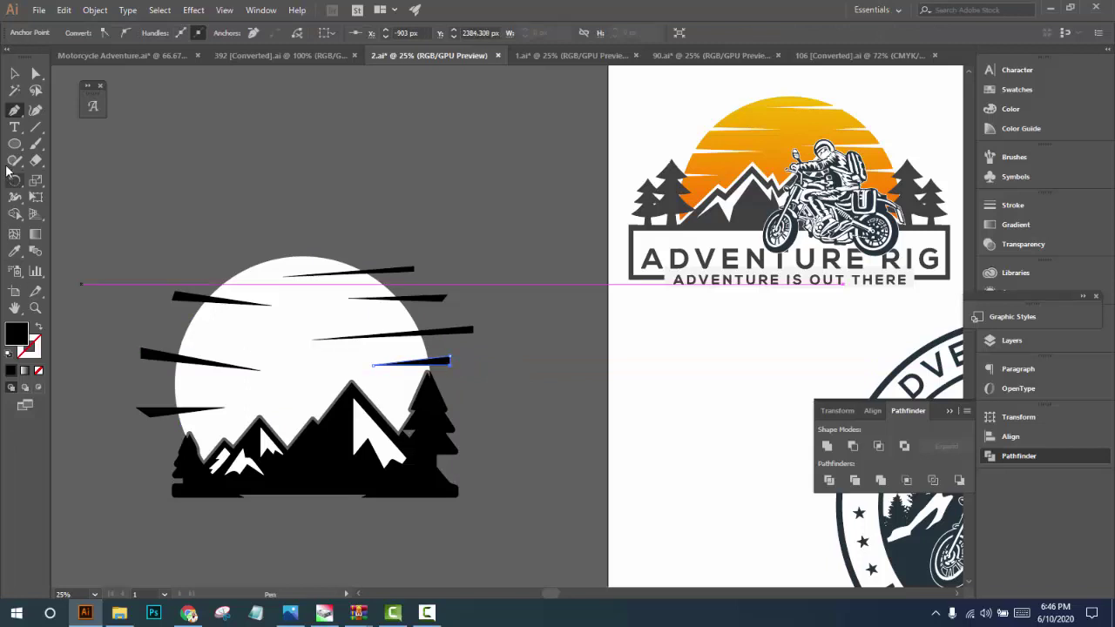
left_click(16, 74)
left_click_drag(88, 195, 146, 207)
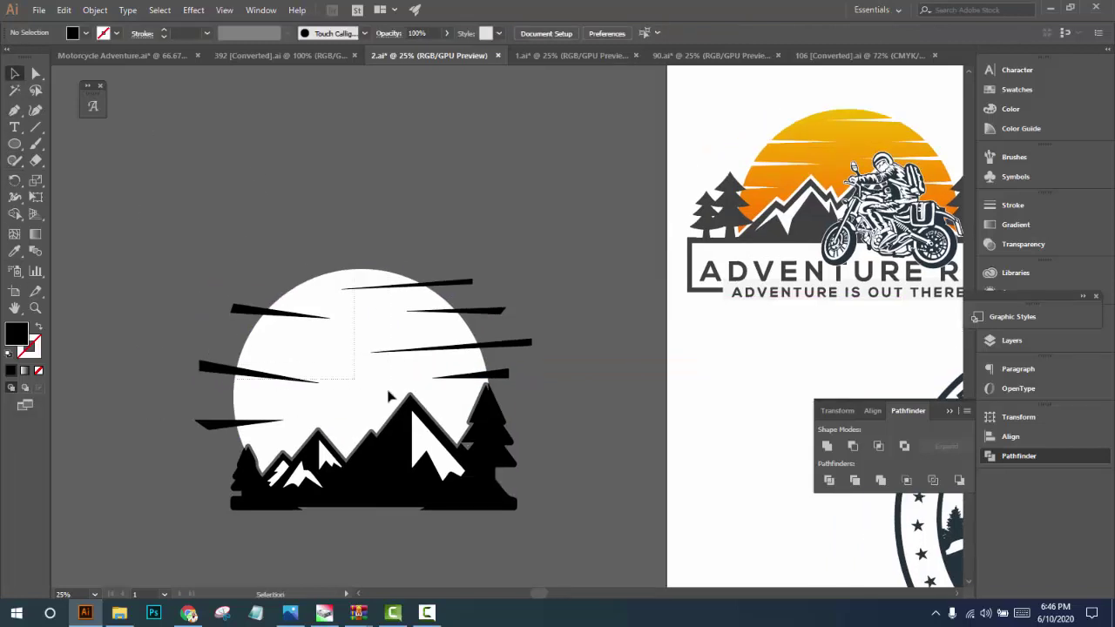
Select the sun, mountains and streaks, then carve the lower-left and left streaks into the sun
left_click(463, 391)
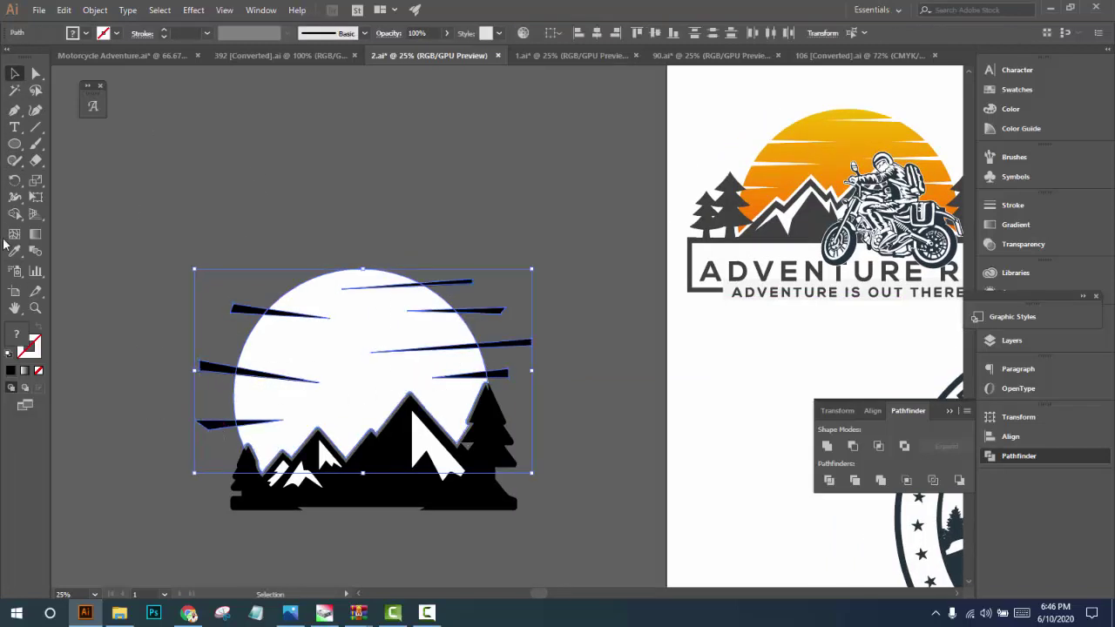
left_click(14, 214)
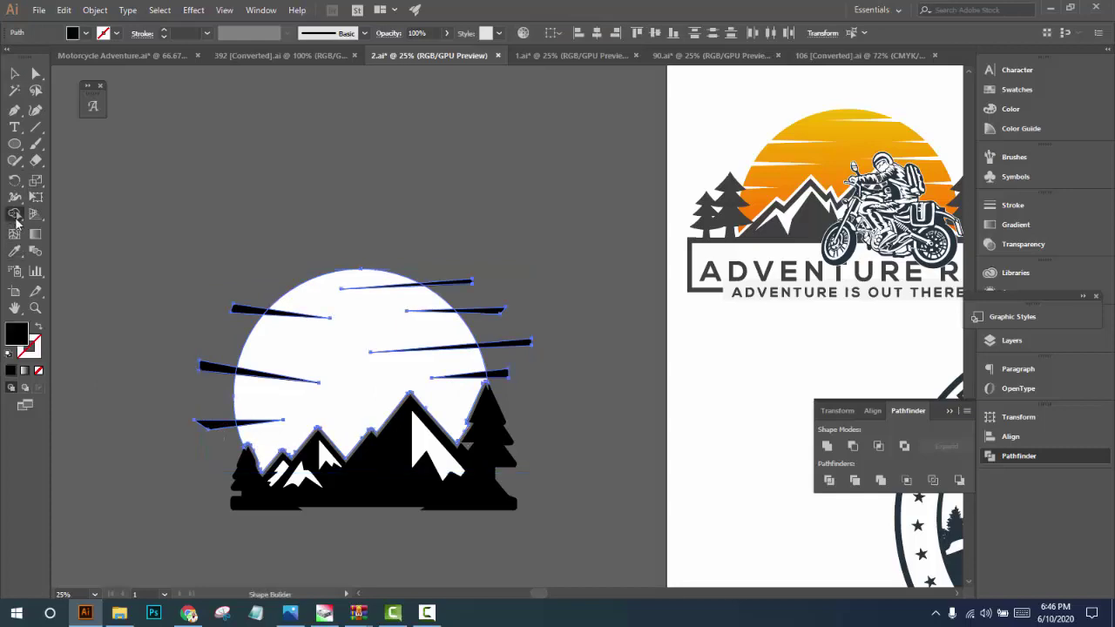
scroll(237, 413, "up", 2)
left_click_drag(240, 445, 272, 440)
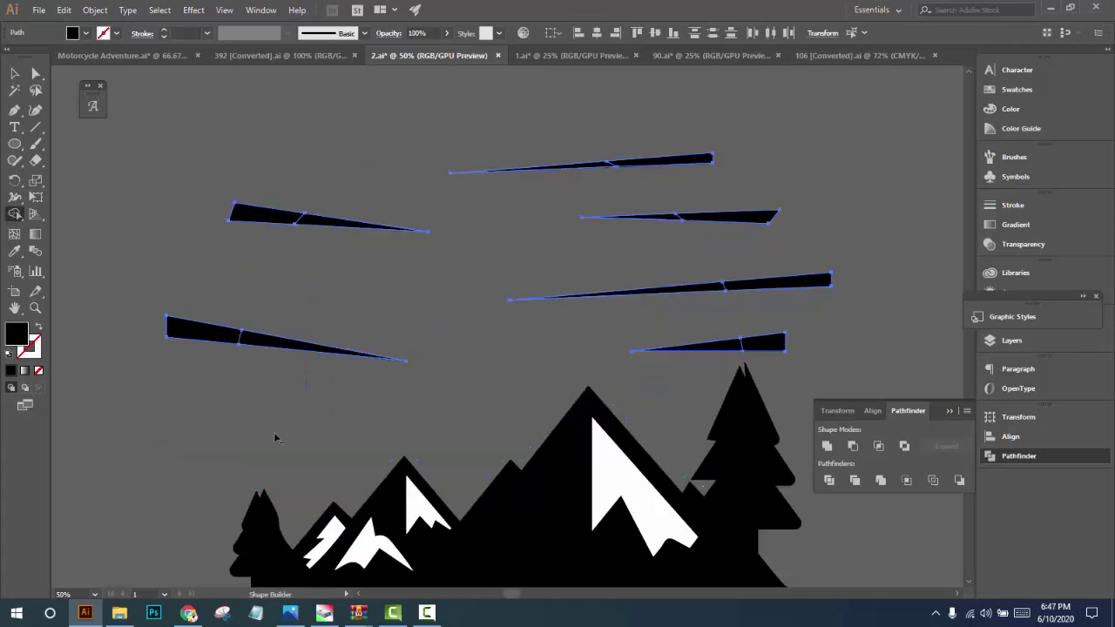
left_click(209, 446, "alt")
left_click_drag(272, 352, 272, 352)
left_click(202, 335, "alt")
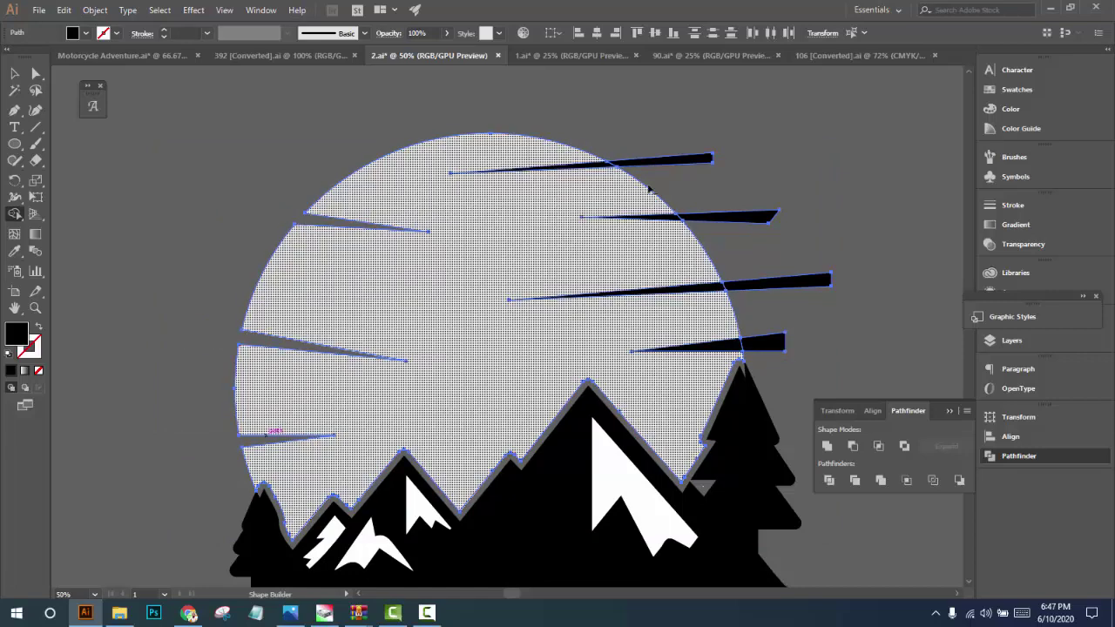
Carve the upper and right streaks into the sun, deleting their parts outside the circle
scroll(614, 170, "up", 3)
scroll(575, 130, "up", 2)
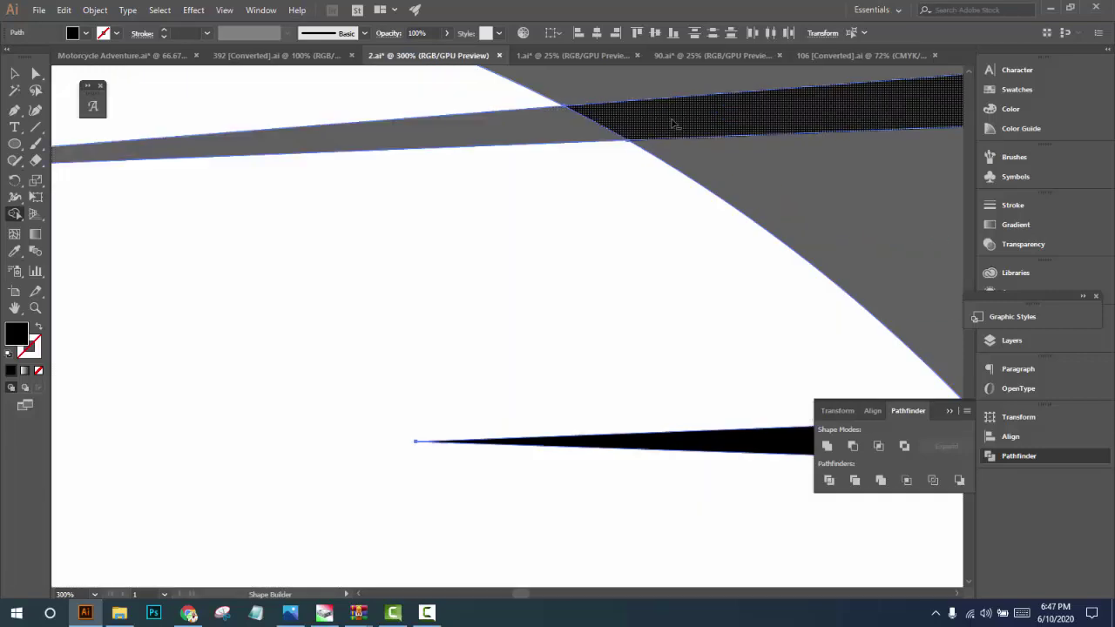
scroll(734, 319, "down", 3)
scroll(816, 300, "down", 2)
scroll(812, 294, "up", 3)
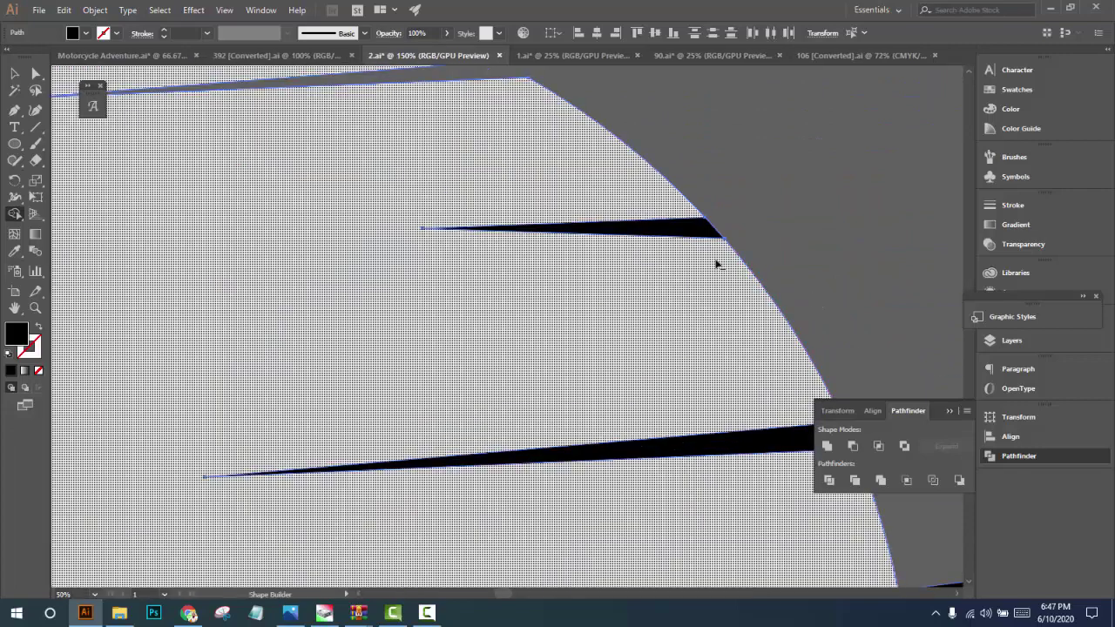
left_click(672, 239)
key("ctrl+z")
left_click(696, 231)
scroll(725, 377, "down", 3)
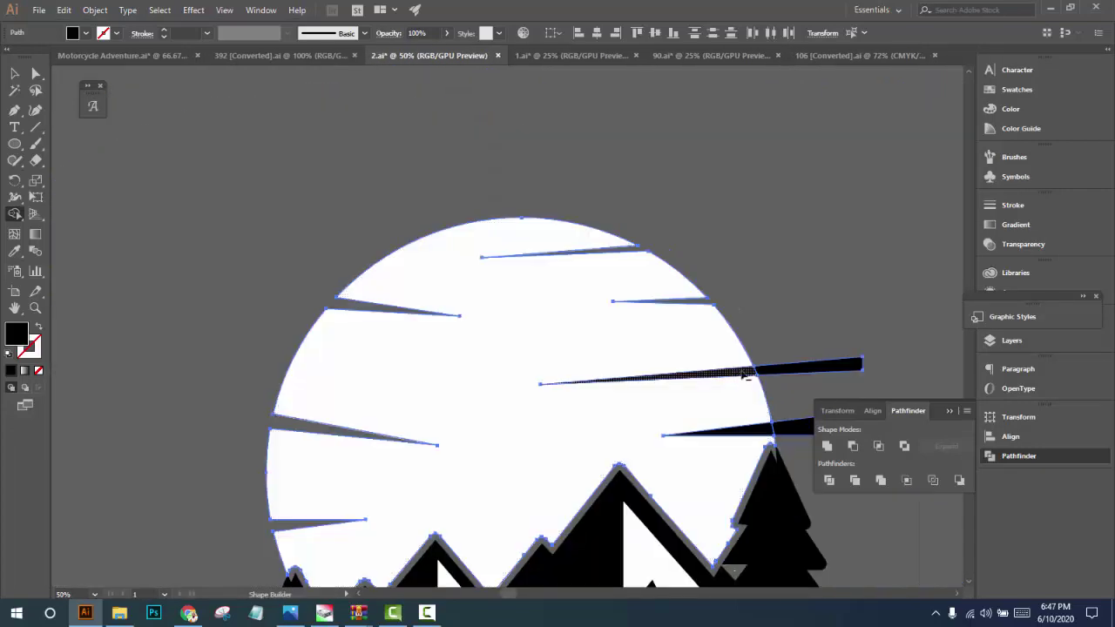
left_click(788, 370, "alt")
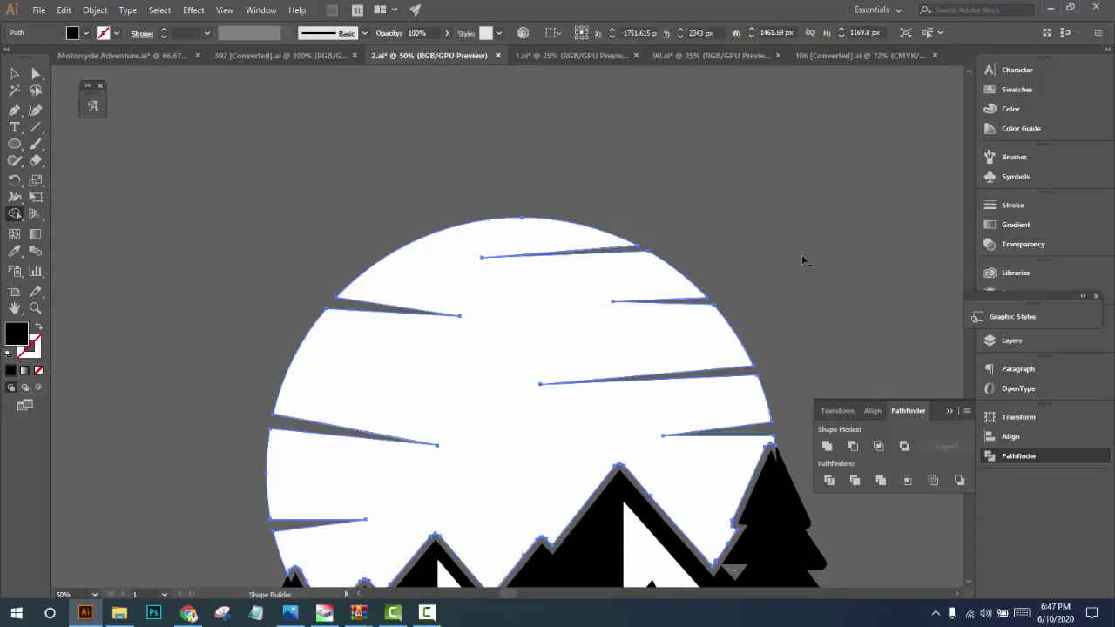
scroll(801, 255, "right", 2)
left_click(13, 79)
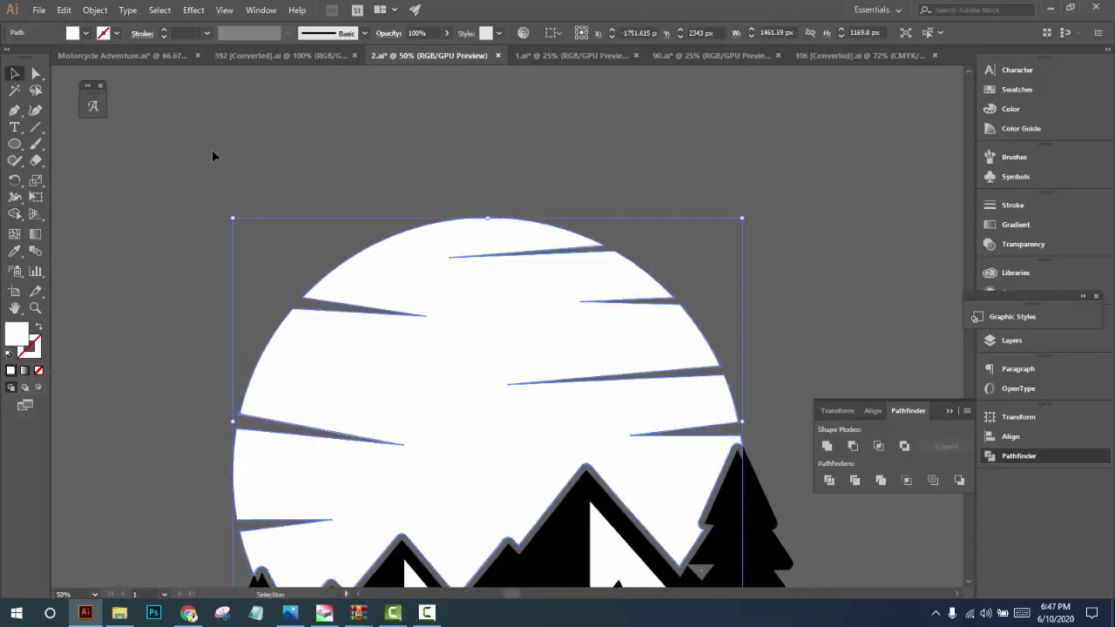
scroll(261, 253, "down", 3)
scroll(470, 288, "left", 2)
scroll(346, 348, "left", 2)
Drag two streak tip anchors upward so they sit along the sun's edge
scroll(346, 348, "up", 4)
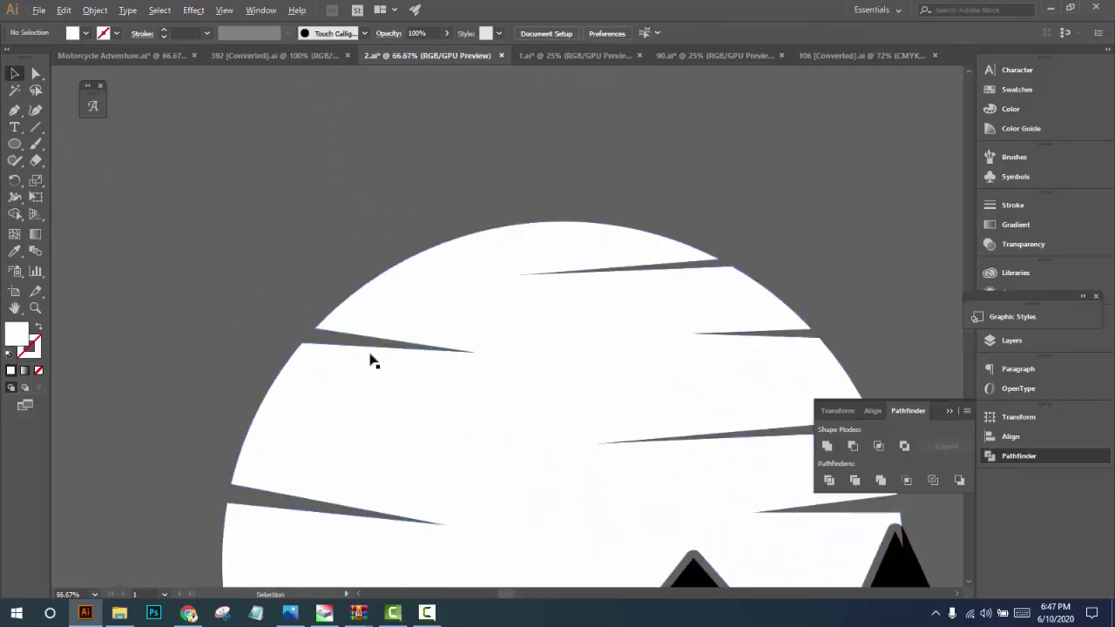
left_click(36, 73)
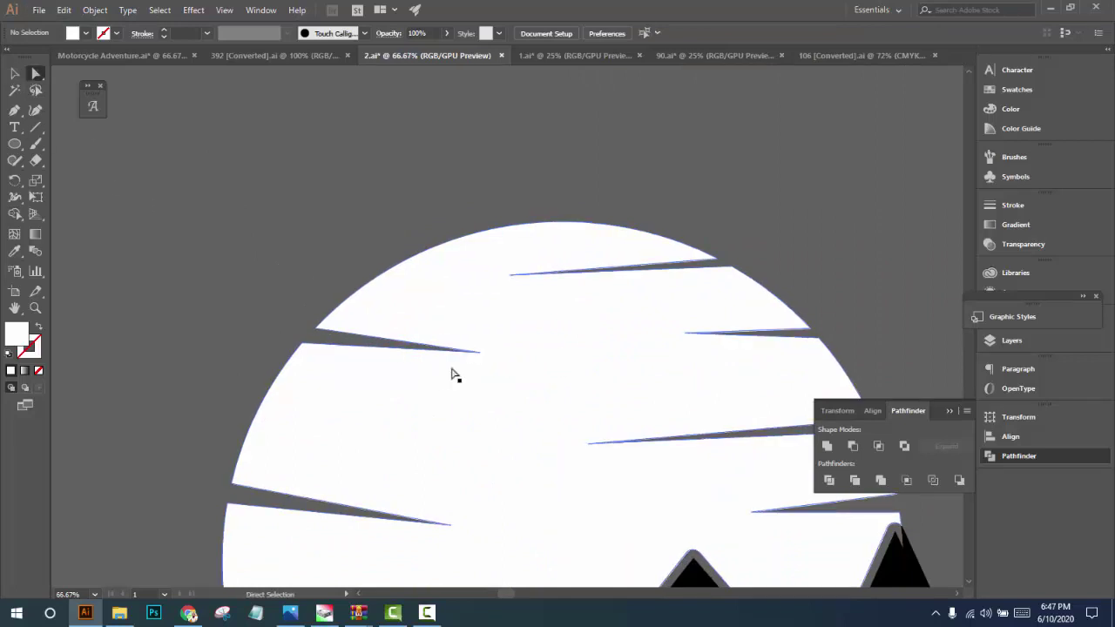
left_click_drag(480, 353, 480, 336)
scroll(366, 422, "down", 2)
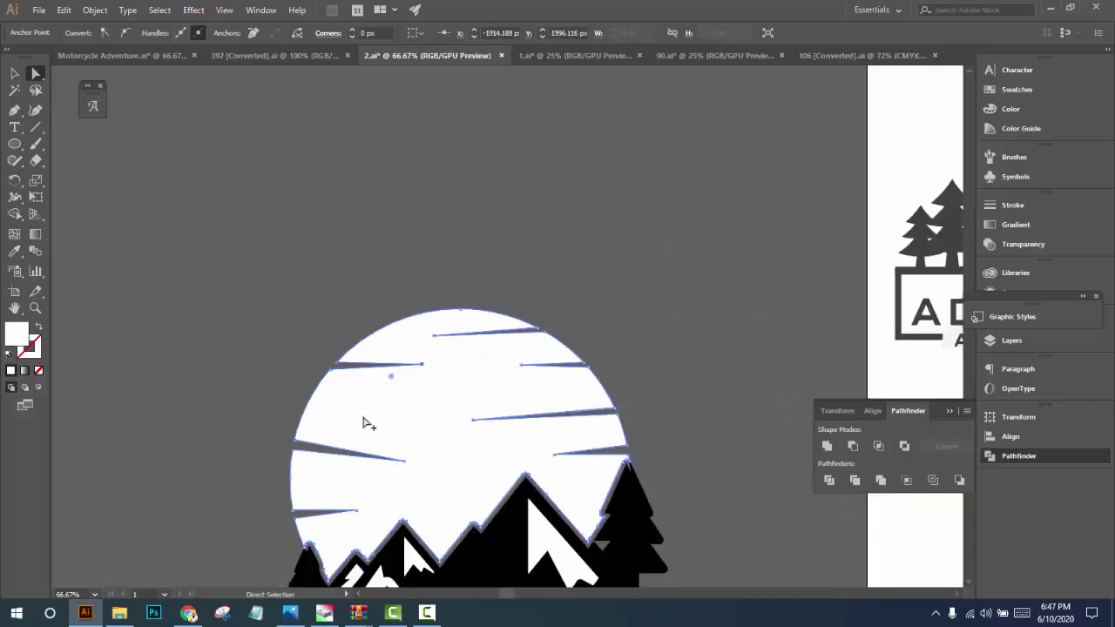
left_click_drag(405, 468, 408, 439)
left_click(284, 421)
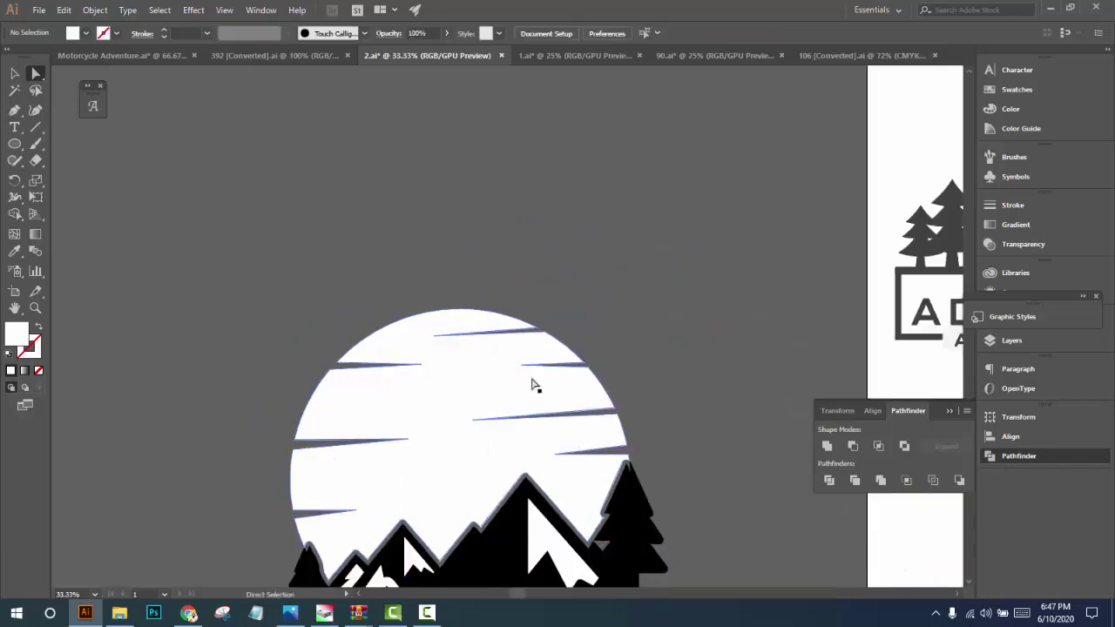
Refine the upper-right and top streak tips, then select the sun shape
left_click_drag(522, 365, 517, 371)
left_click(602, 331)
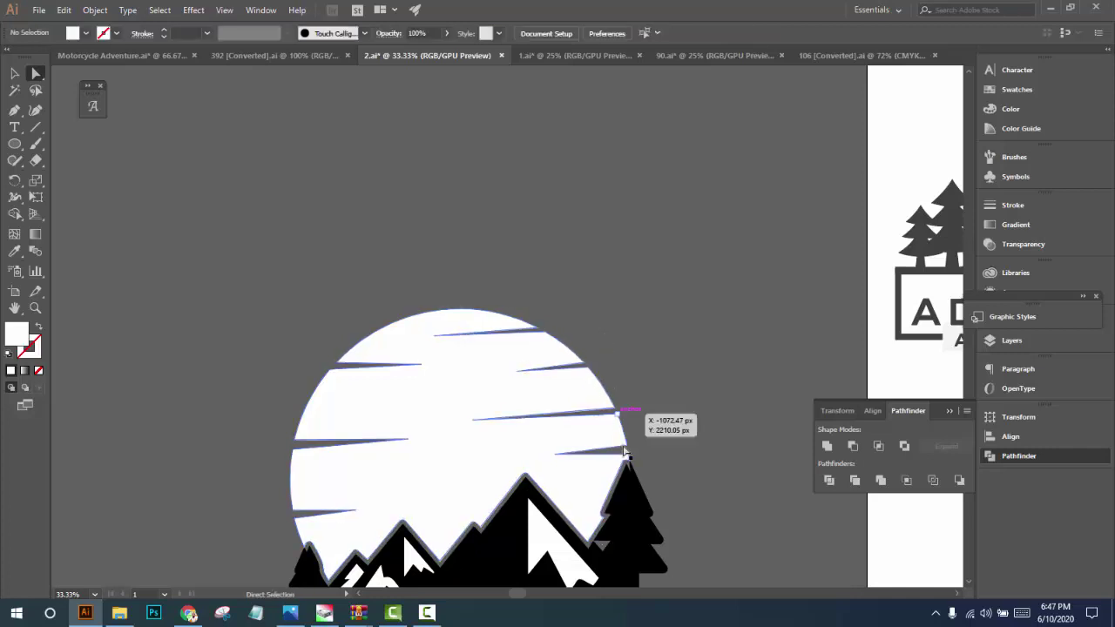
scroll(624, 452, "down", 2)
scroll(584, 456, "down", 1)
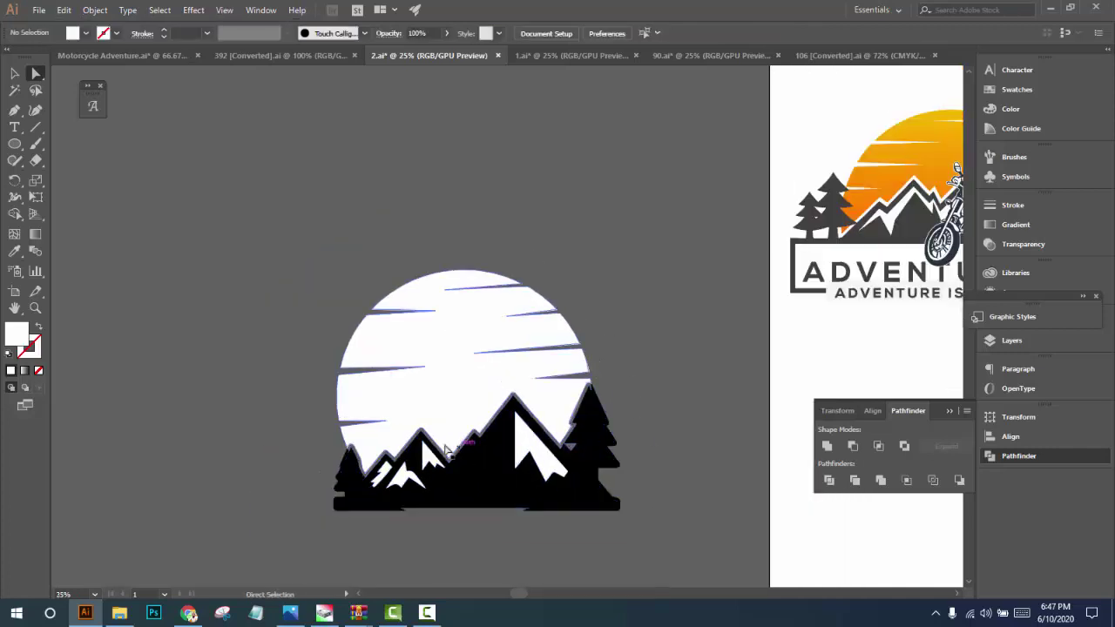
scroll(387, 307, "up", 4)
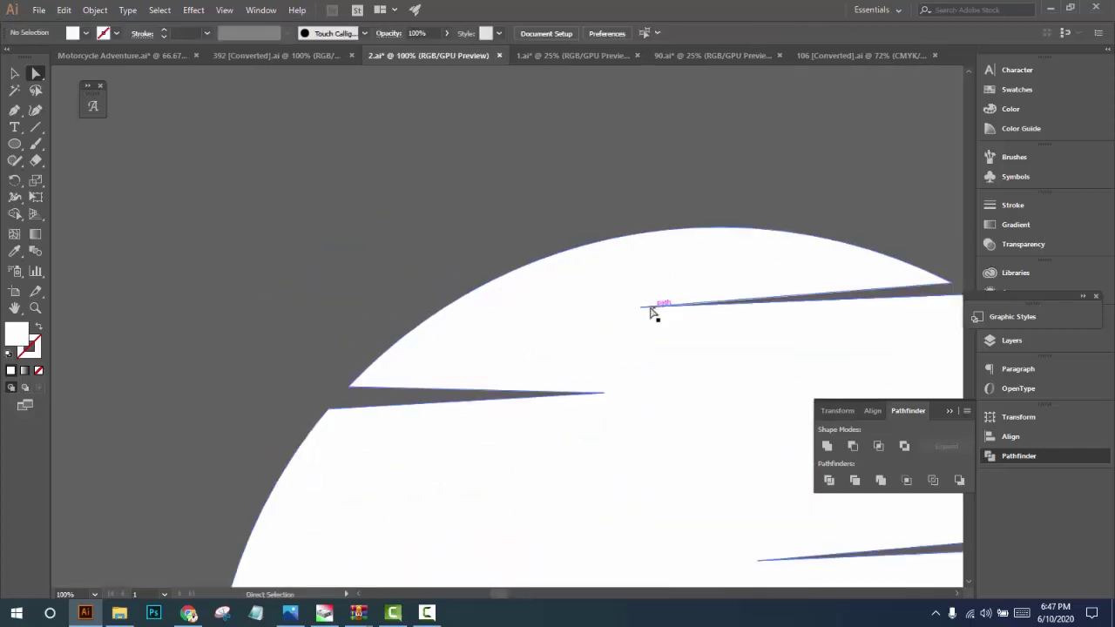
left_click_drag(642, 309, 685, 301)
scroll(796, 331, "down", 3)
scroll(381, 335, "down", 2)
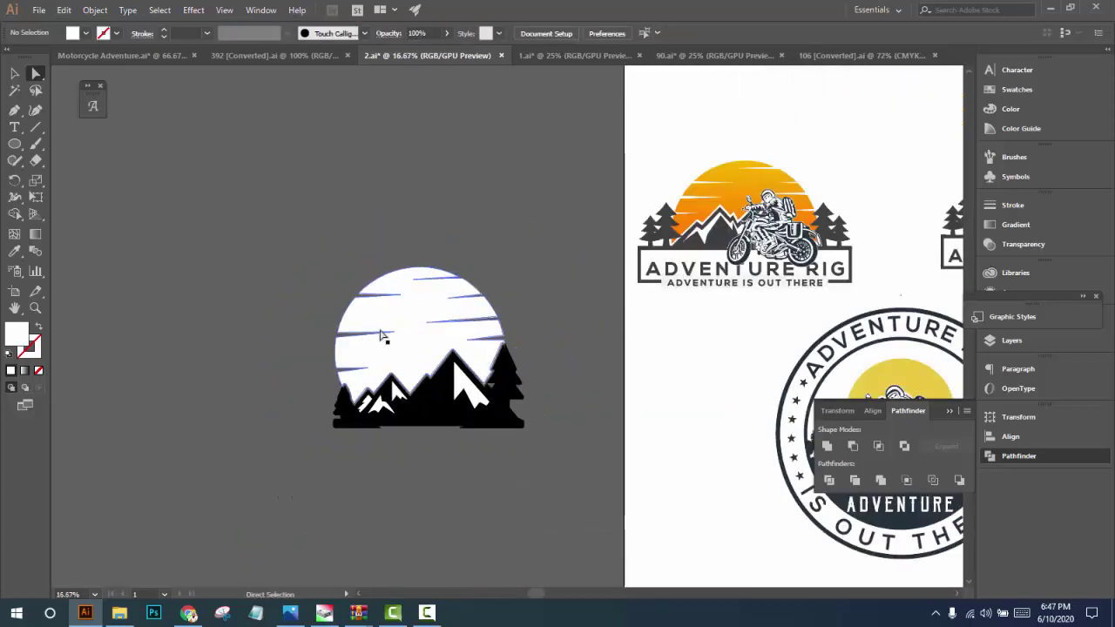
left_click(388, 335)
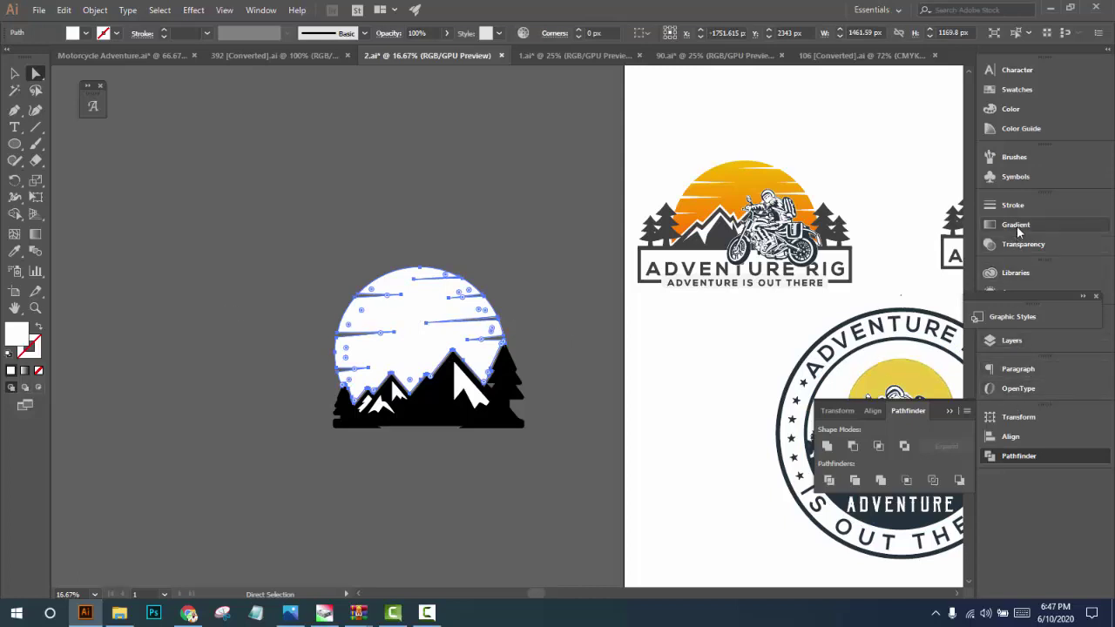
Fill the sun with a gradient and set its left stop to yellow
left_click(1013, 226)
left_click(838, 301)
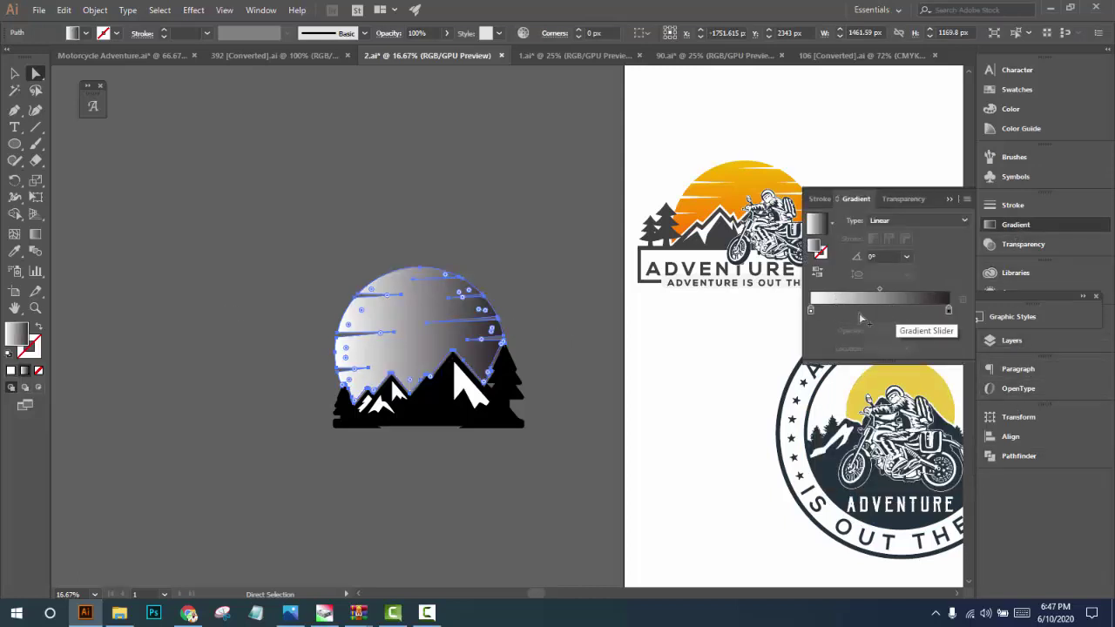
double_click(811, 310)
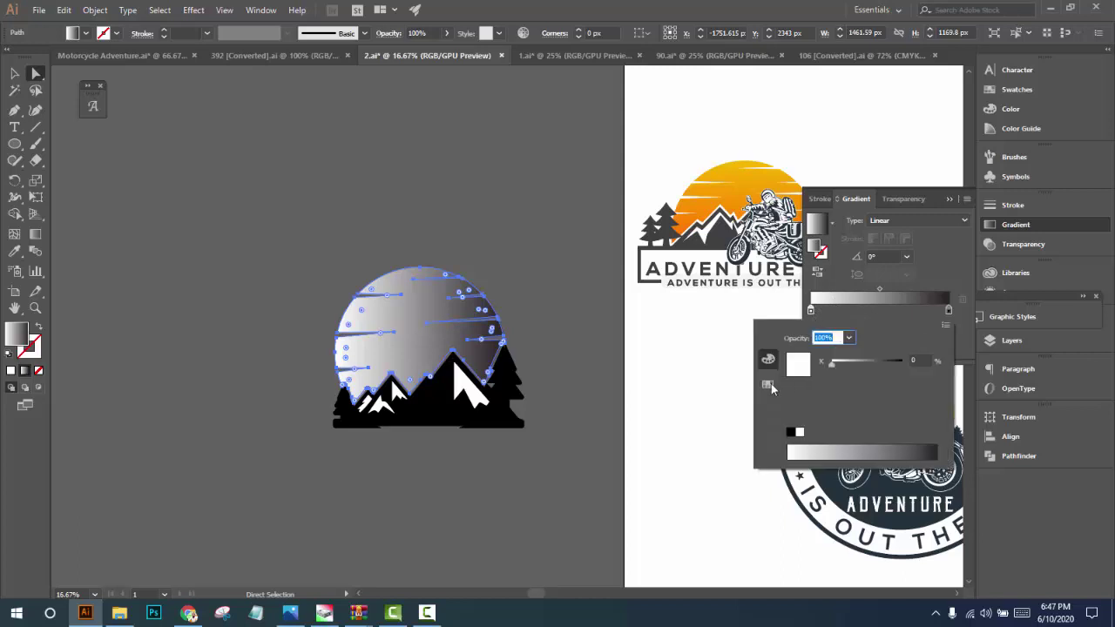
left_click(768, 385)
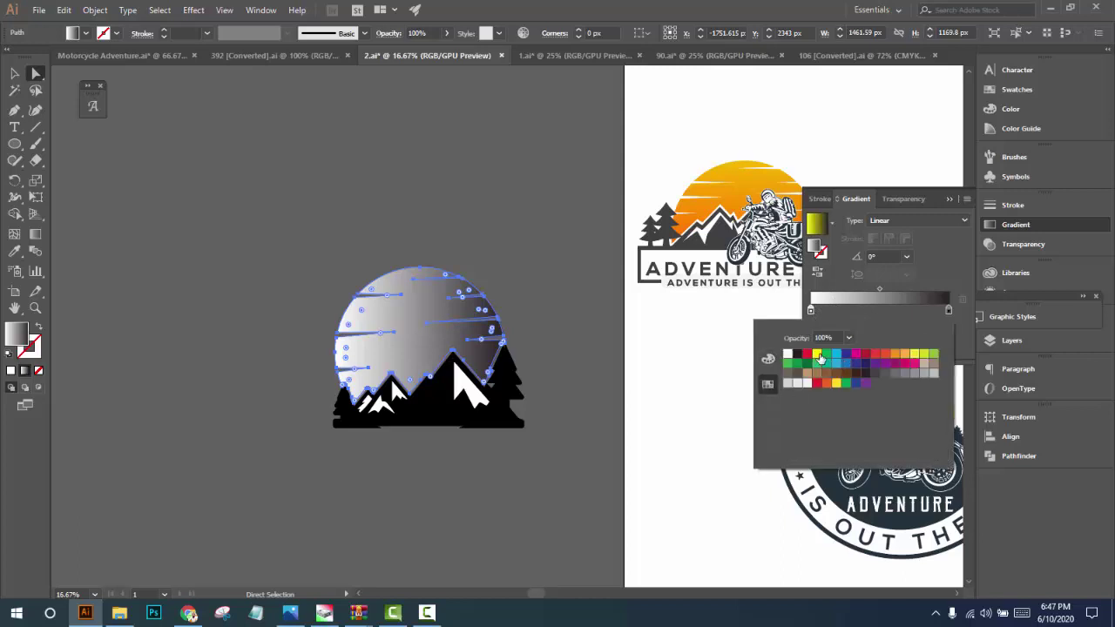
left_click(820, 358)
left_click(950, 312)
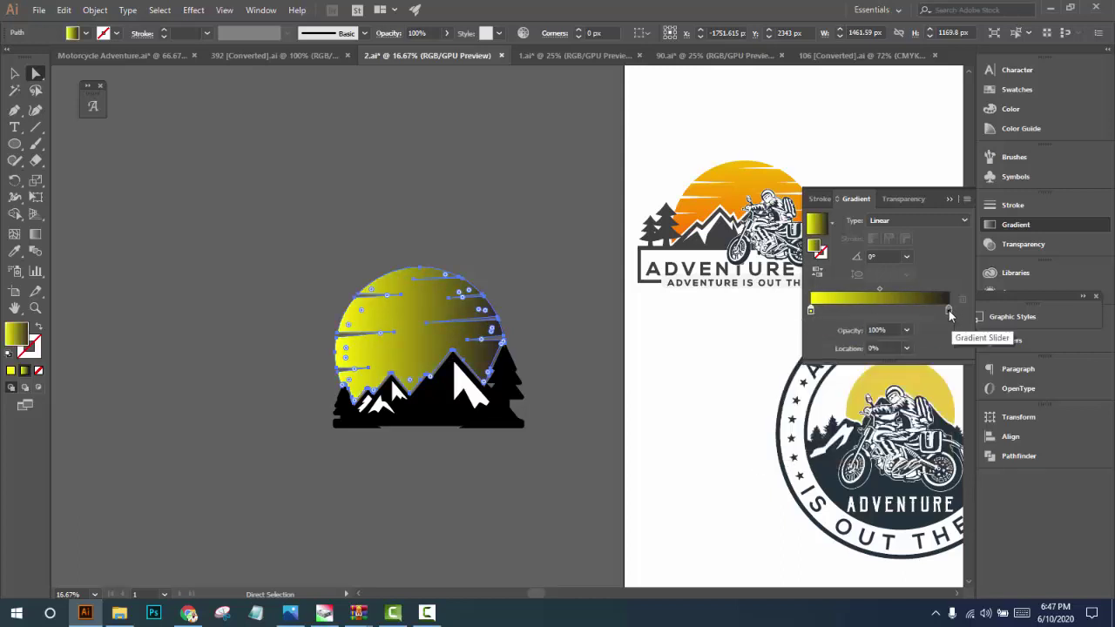
Make the right gradient stop red and run the gradient from top to bottom
double_click(949, 314)
left_click(878, 355)
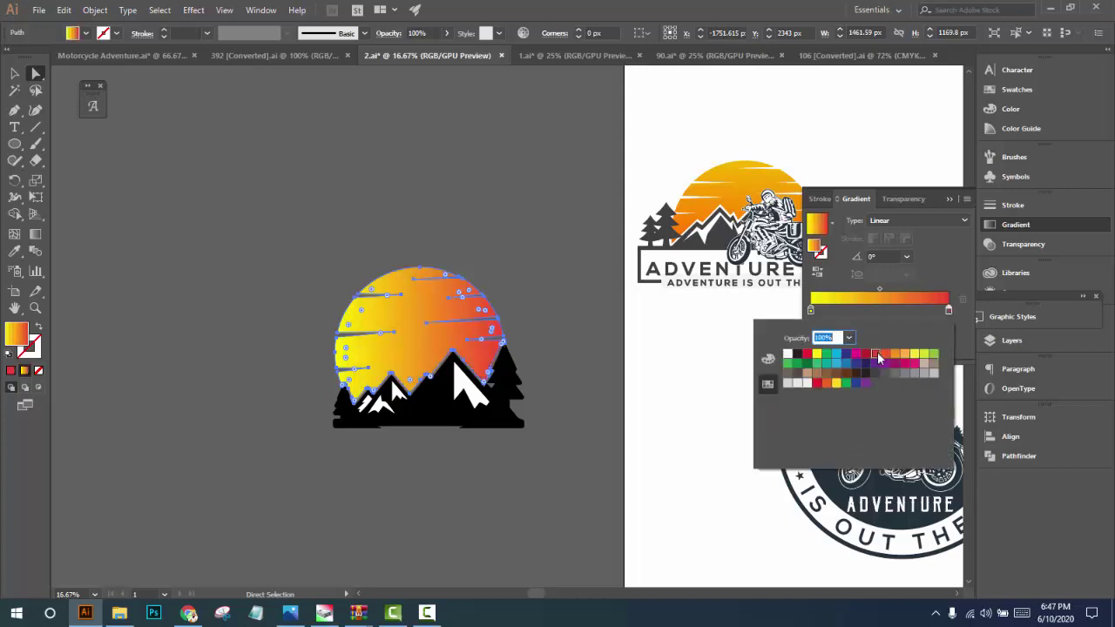
left_click(37, 236)
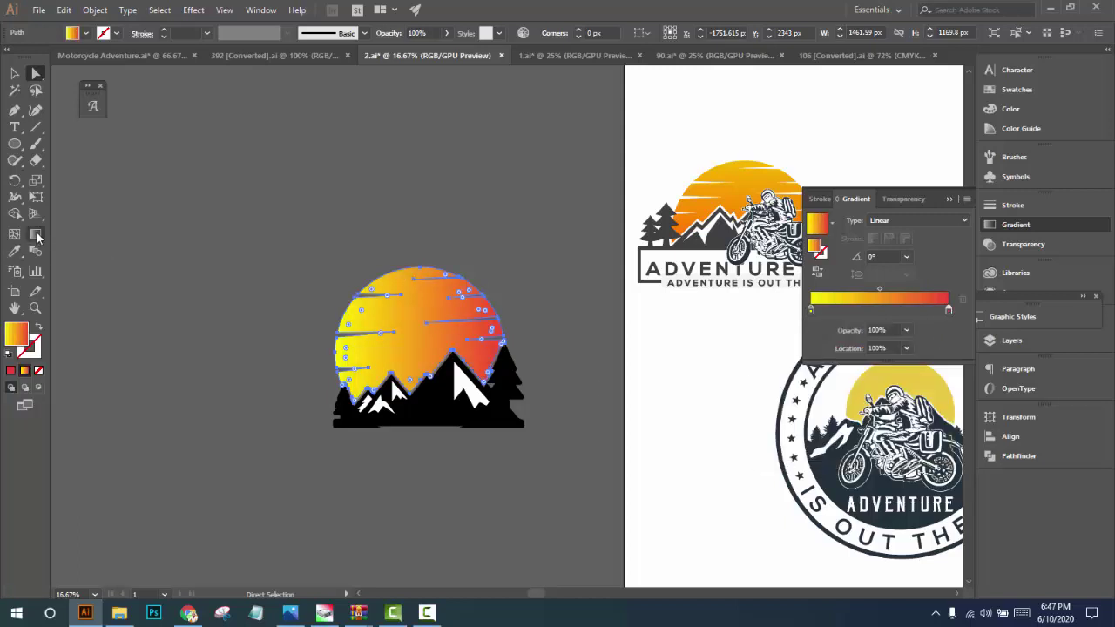
left_click(36, 236)
left_click_drag(441, 268, 420, 397)
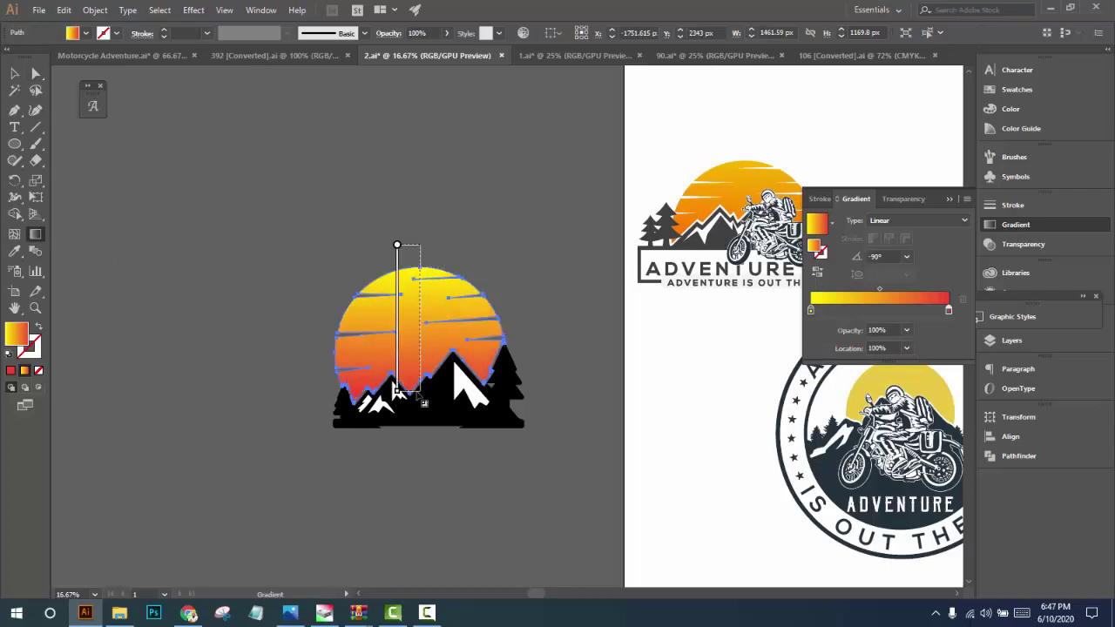
Deselect the sun and zoom out to review the sunset gradient emblem
key("ctrl+shift+a")
key("ctrl+minus")
scroll(483, 377, "up", 2)
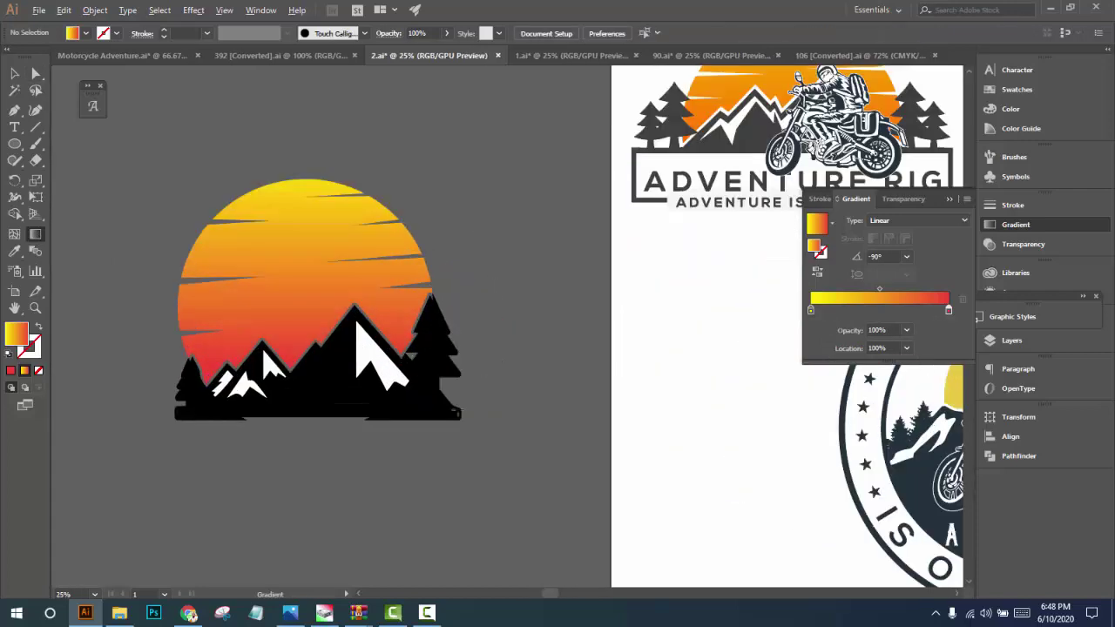
scroll(483, 377, "down", 1)
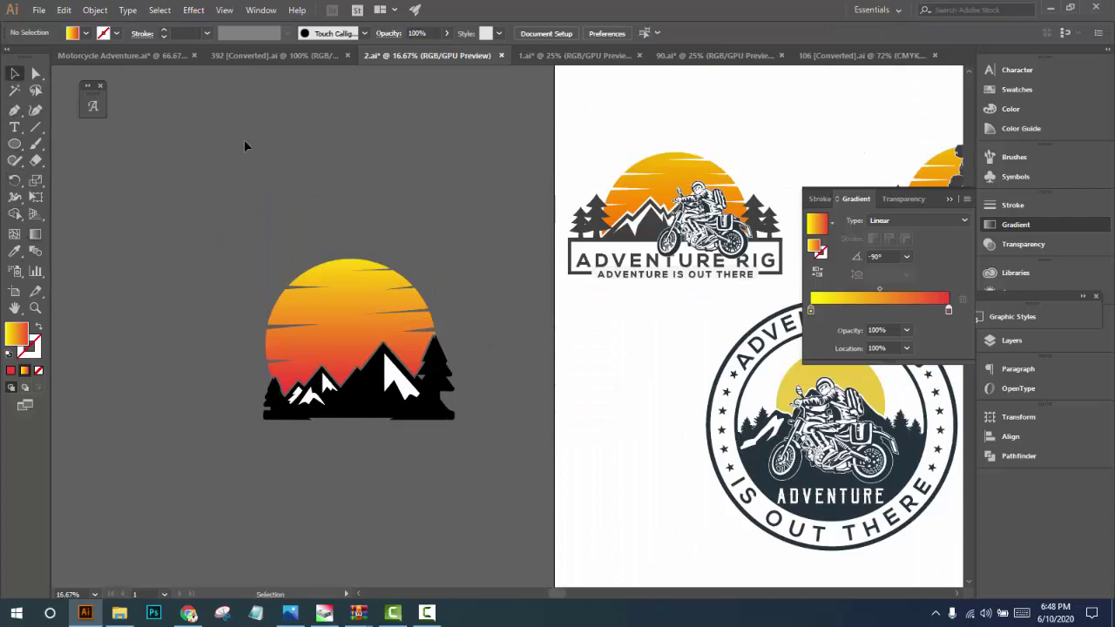
scroll(299, 236, "down", 1)
scroll(406, 411, "up", 1)
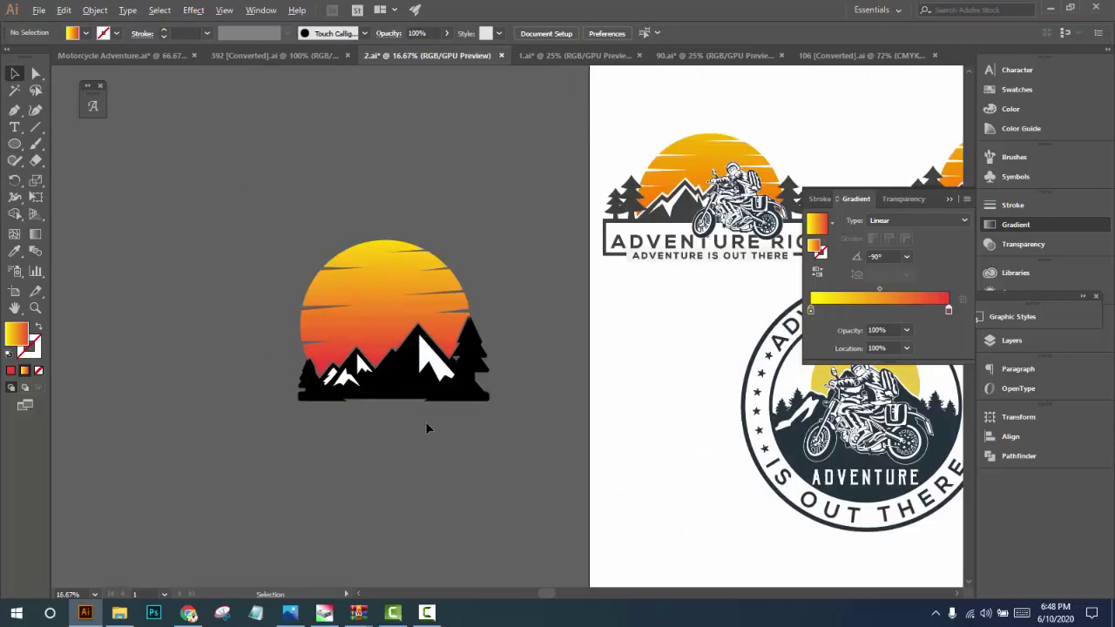
scroll(425, 428, "down", 1)
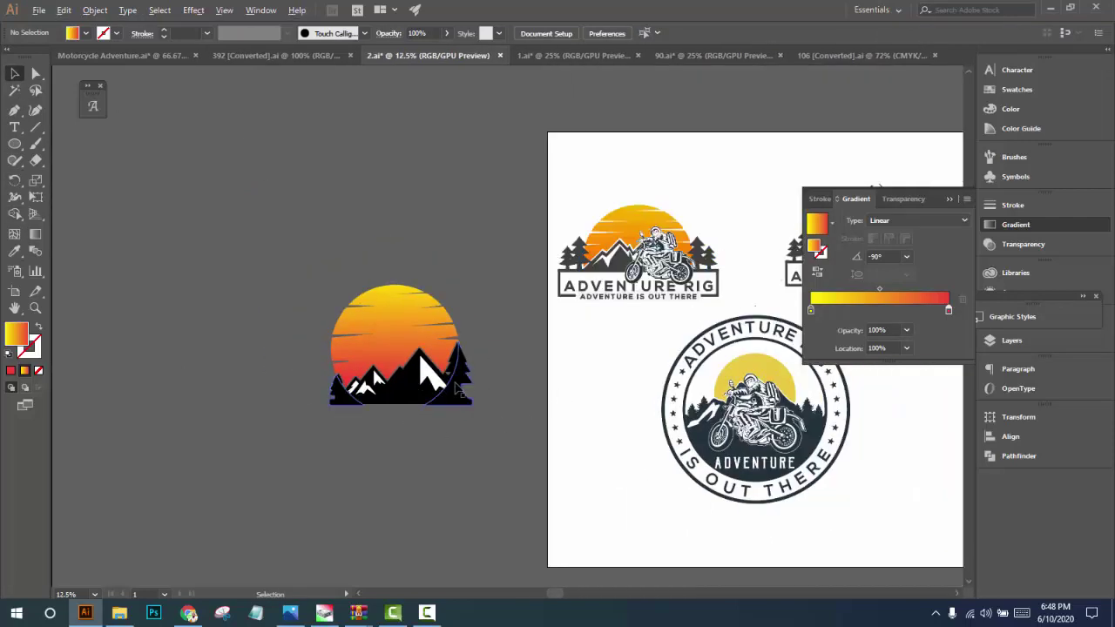
scroll(353, 412, "up", 3)
scroll(357, 414, "down", 1)
scroll(377, 374, "down", 1)
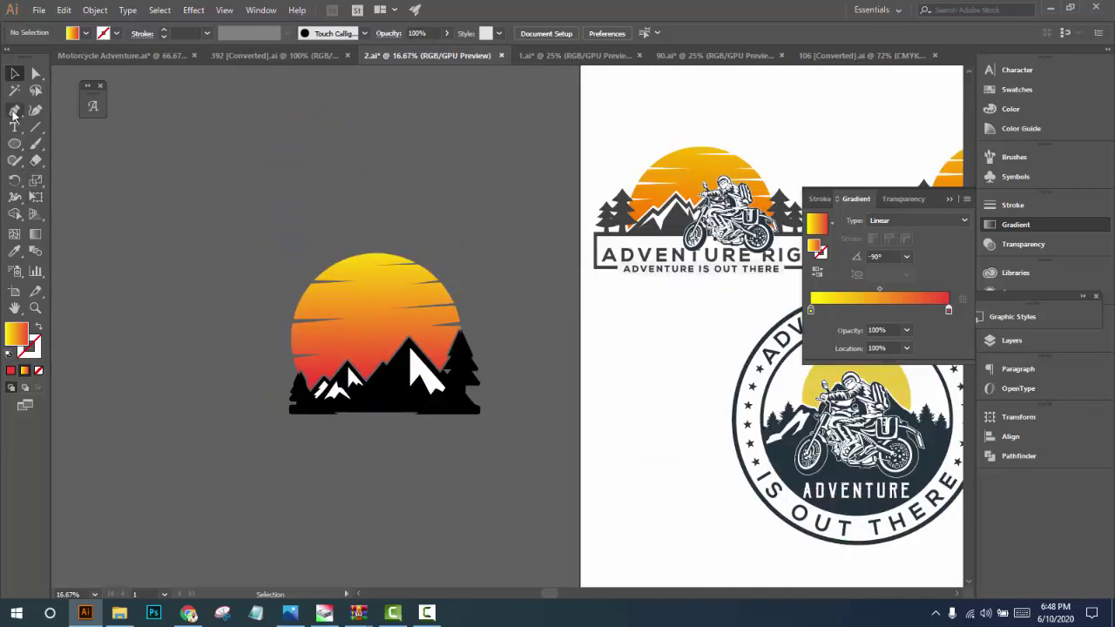
Draw a triangle with the Pen tool as the first tier of the tree top
left_click(237, 152)
left_click(210, 190)
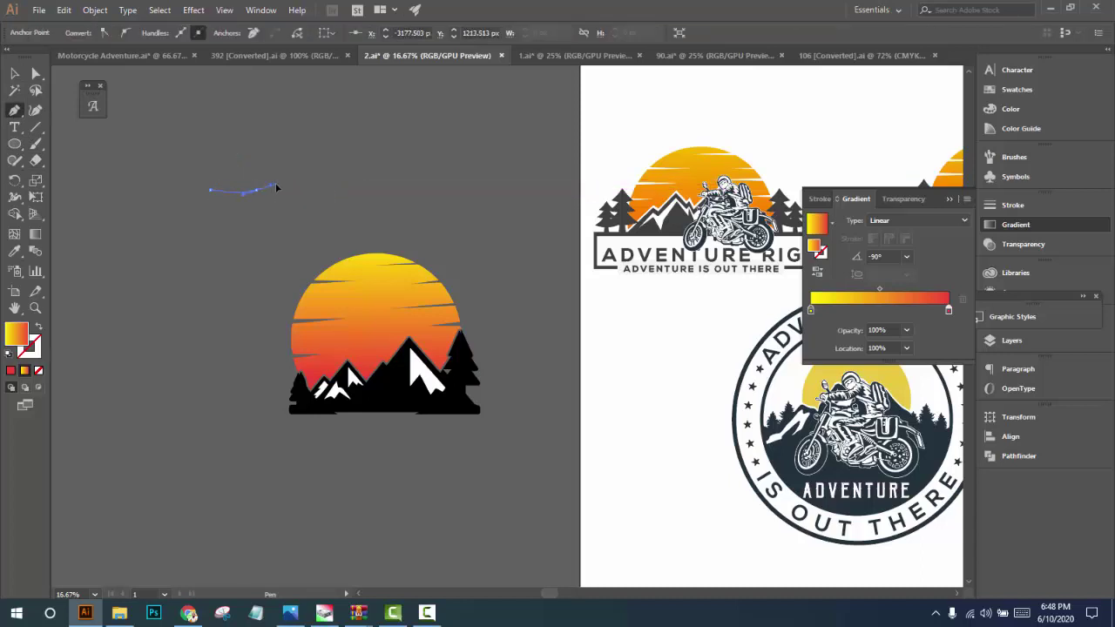
left_click(257, 189)
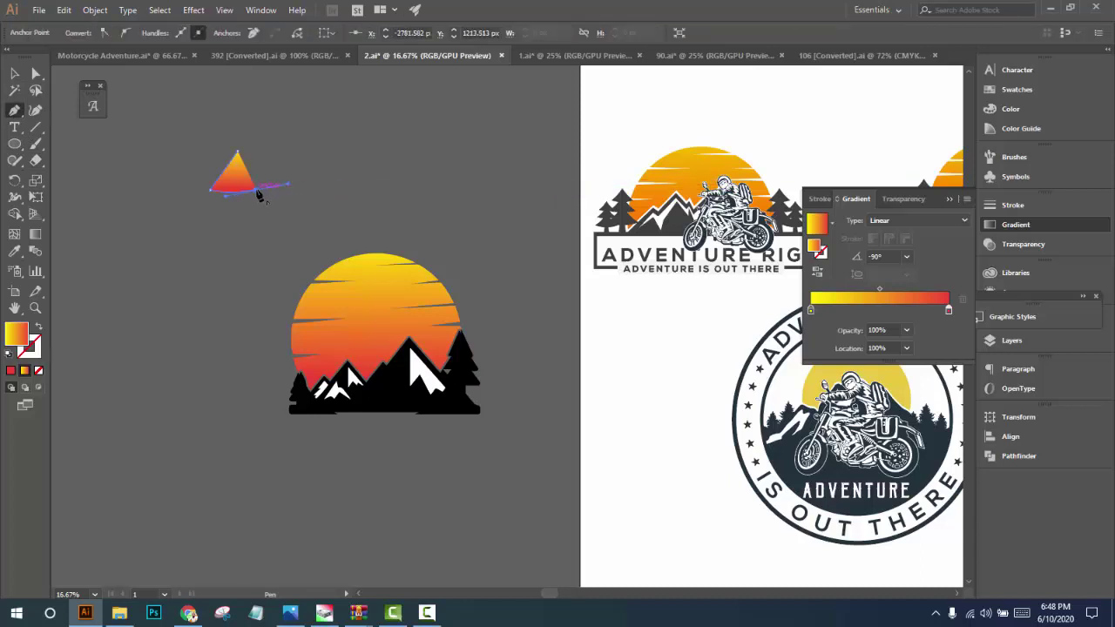
left_click(355, 135)
scroll(244, 249, "up", 1)
scroll(365, 294, "up", 1)
Duplicate the triangle twice downward and resize the copies to grow larger toward the bottom
left_click_drag(304, 158, 304, 202)
key("ctrl+d")
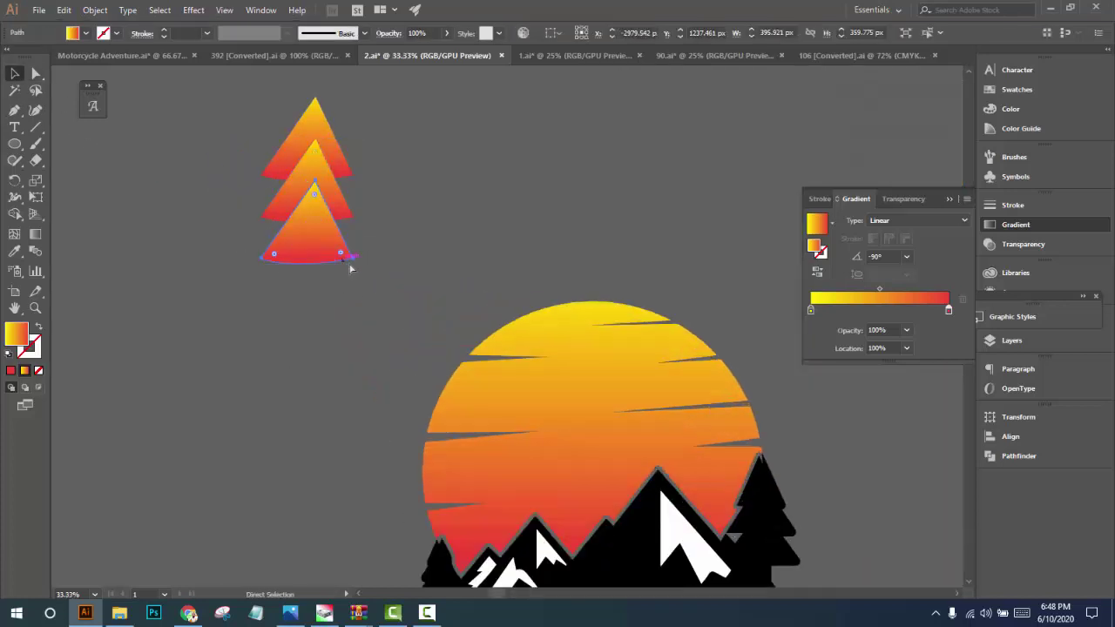
left_click_drag(354, 265, 366, 284)
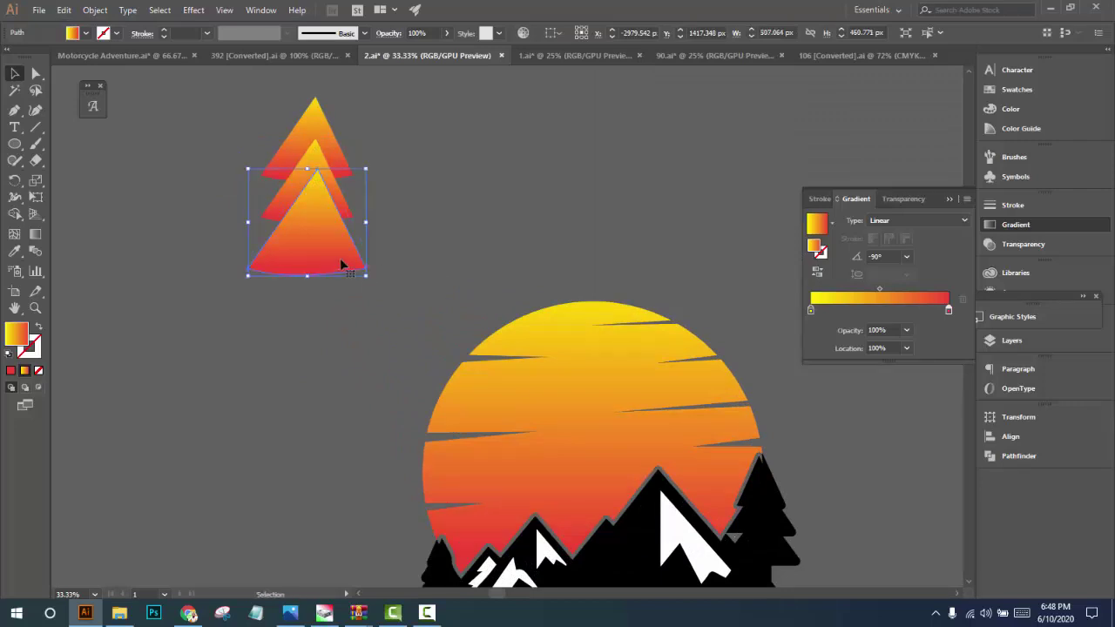
left_click_drag(352, 216, 368, 225)
left_click(381, 186)
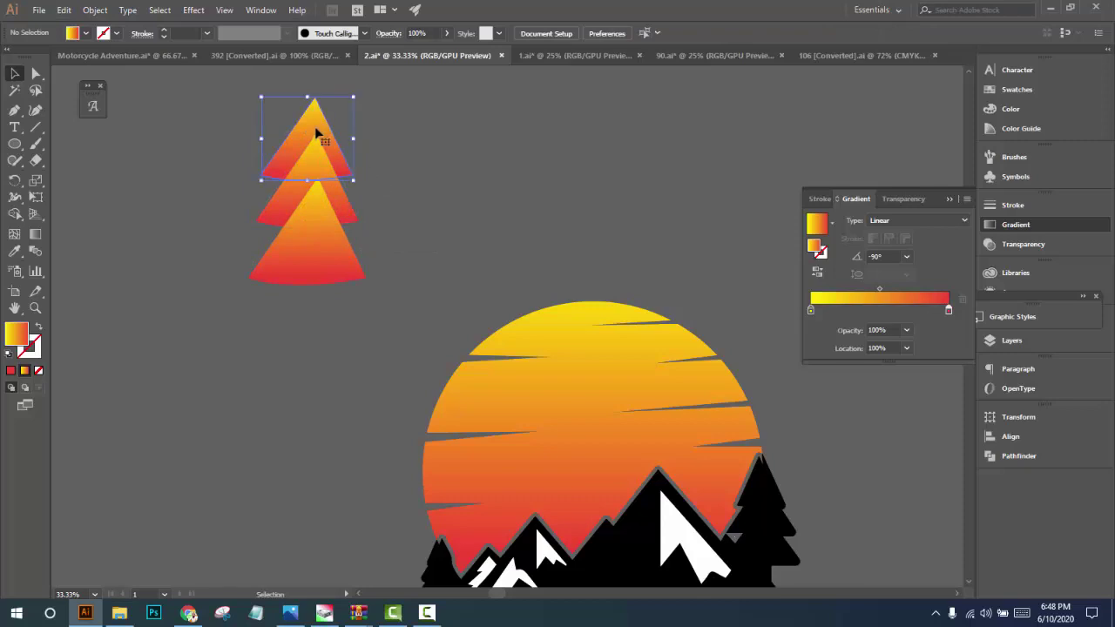
left_click_drag(352, 180, 350, 178)
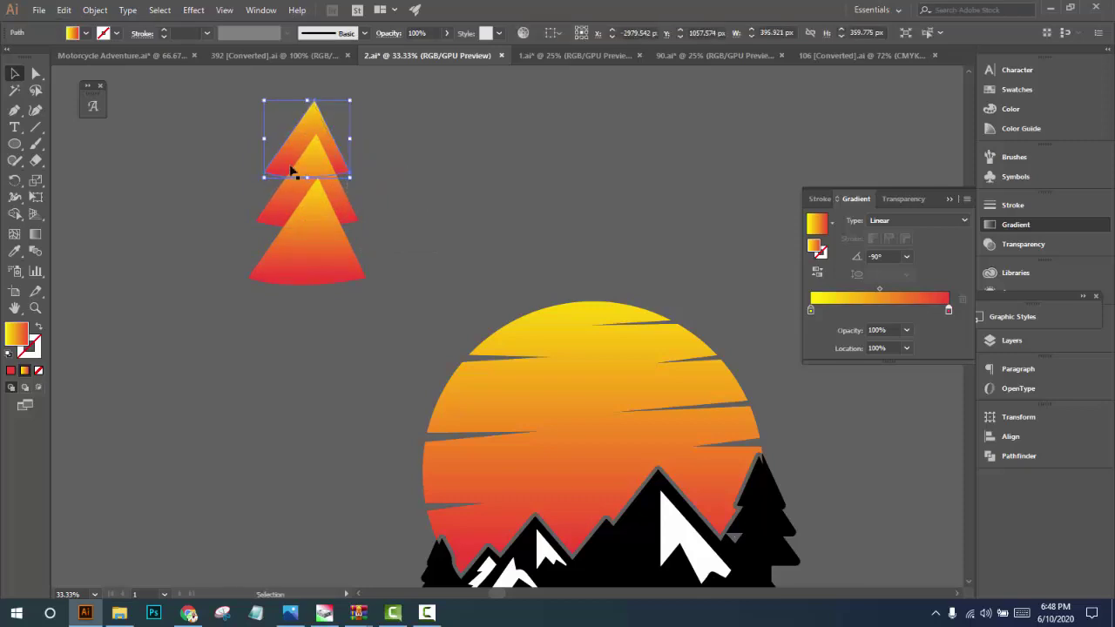
Fill all three stacked triangles with dark gray using the Eyedropper
left_click(335, 280, "shift")
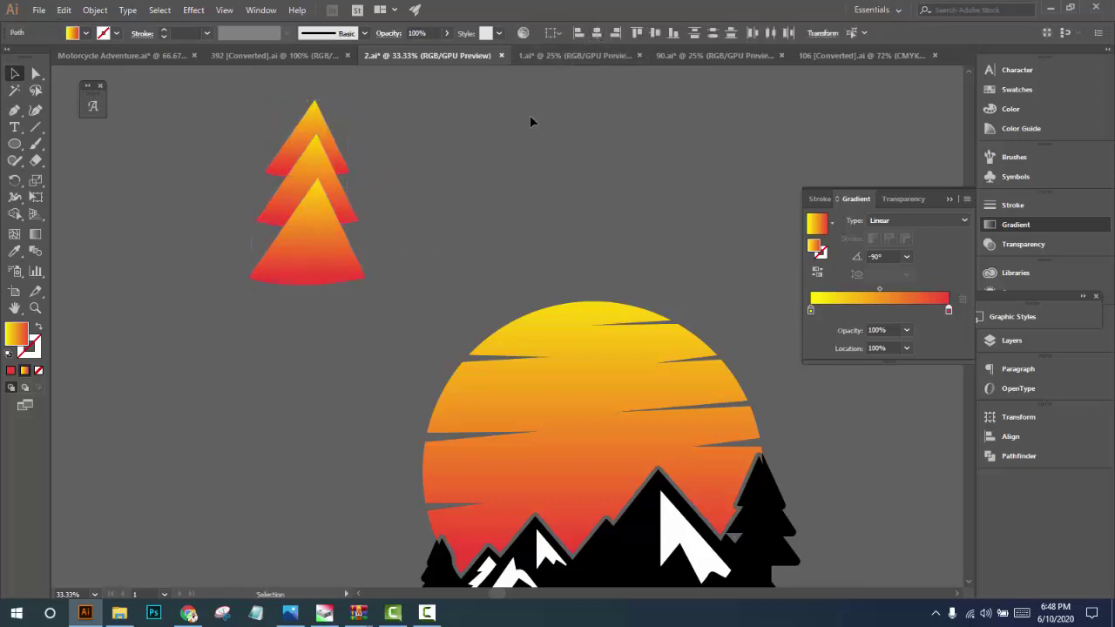
scroll(448, 220, "down", 1)
scroll(418, 225, "down", 1)
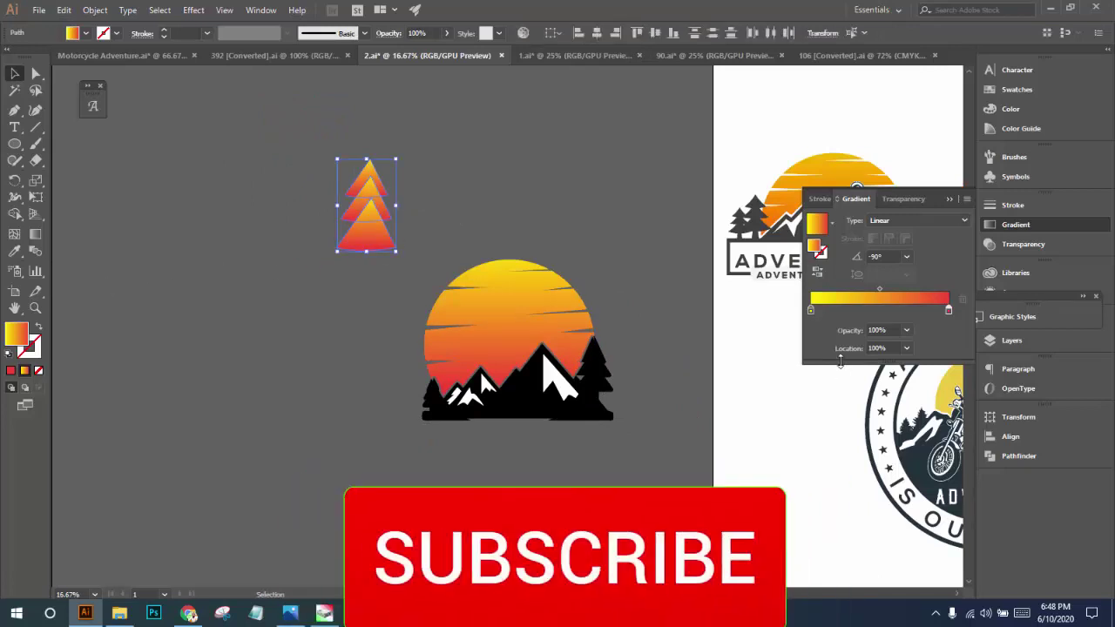
key("i")
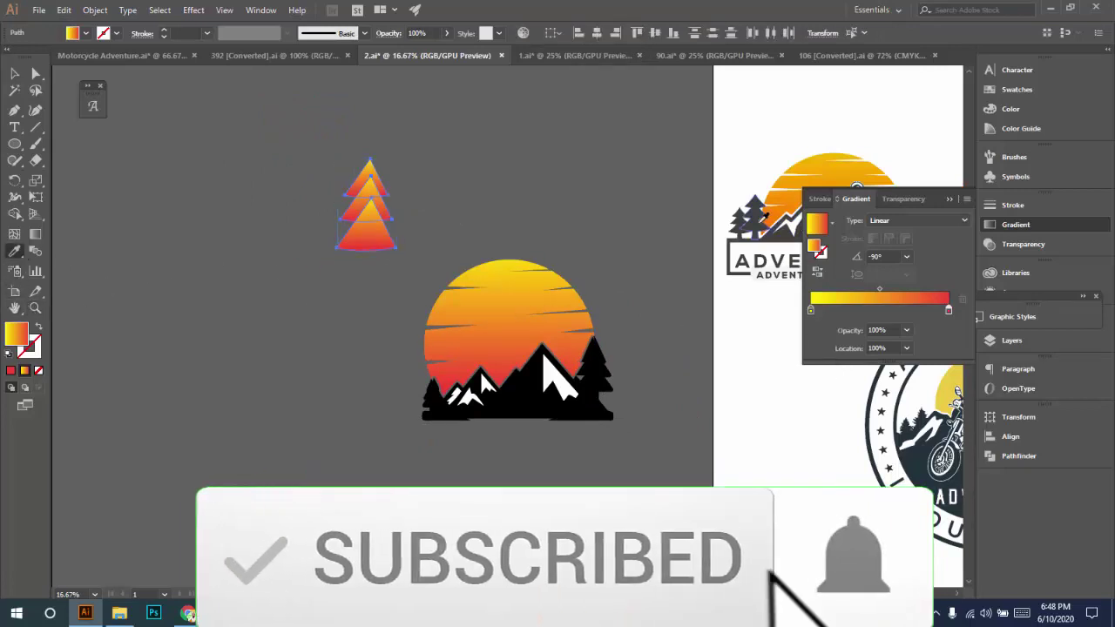
left_click(361, 221)
Draw a thin rectangular trunk below the gray triangles
key("v")
key("ctrl+shift+a")
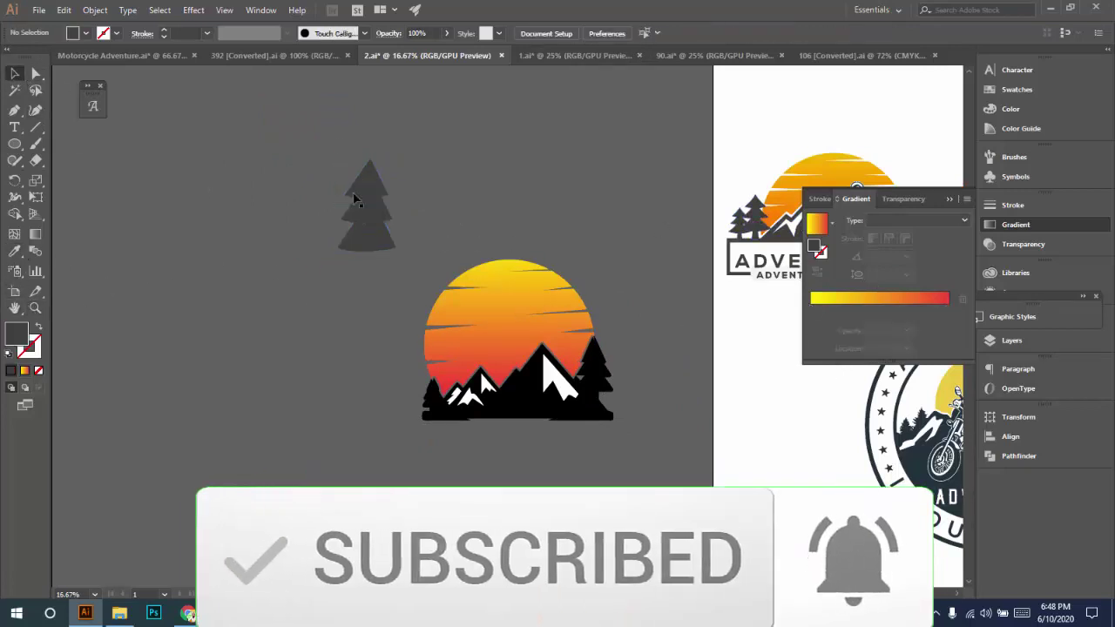
left_click(381, 228)
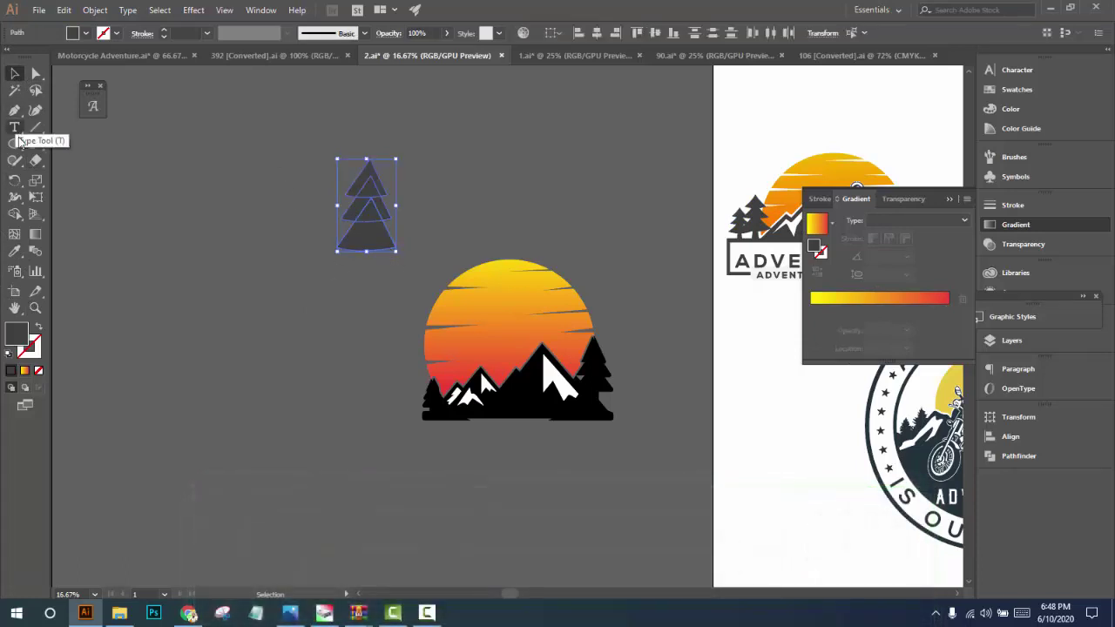
left_click(15, 113)
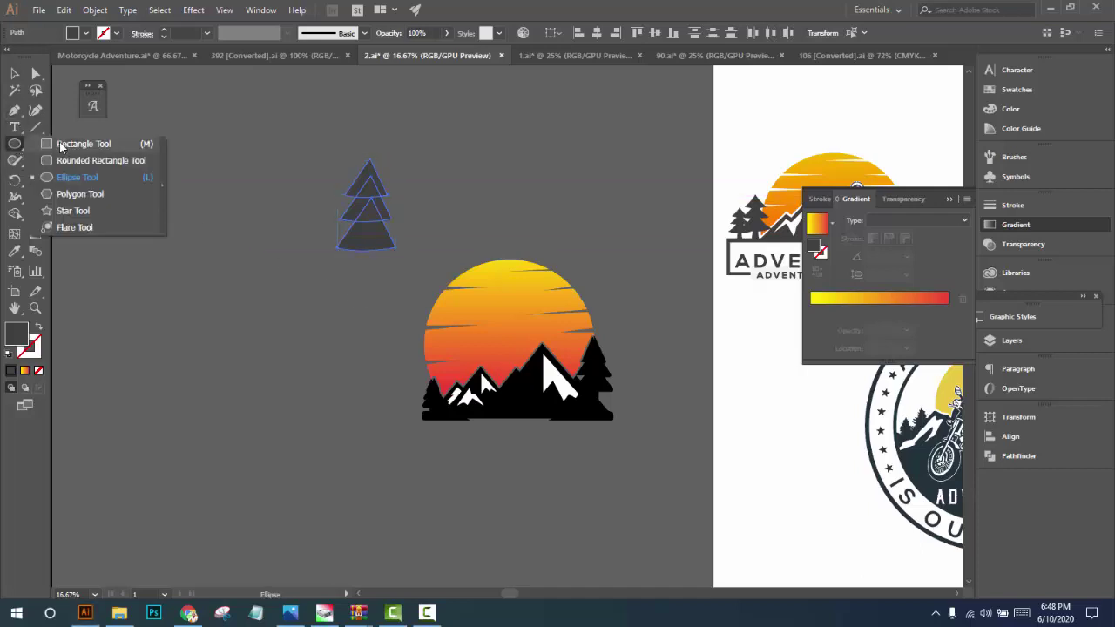
left_click(78, 144)
left_click_drag(365, 225, 371, 294)
left_click(14, 73)
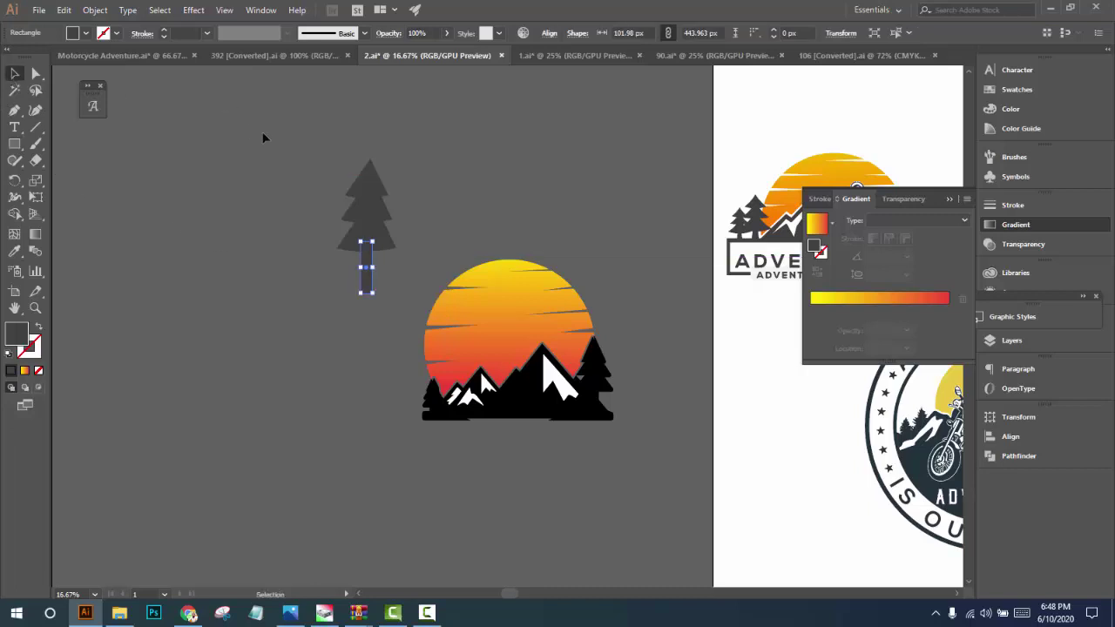
left_click(380, 255)
Fit the triangles onto the trunk and move the whole tree to the sun's right edge
scroll(376, 253, "up", 1)
left_click_drag(423, 206, 396, 198)
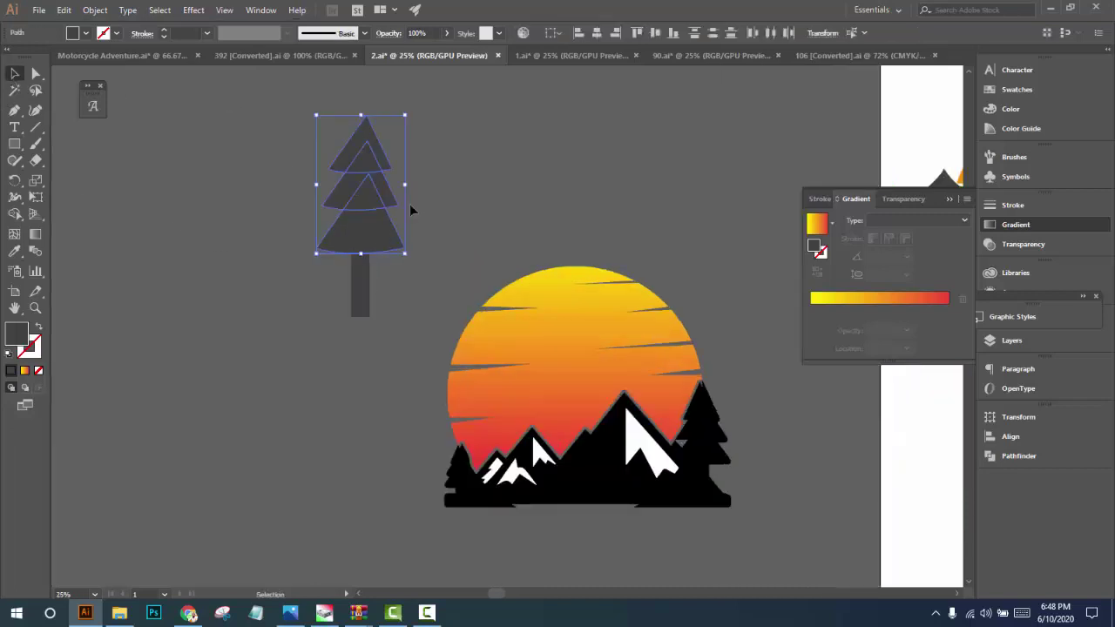
left_click_drag(363, 128, 366, 159)
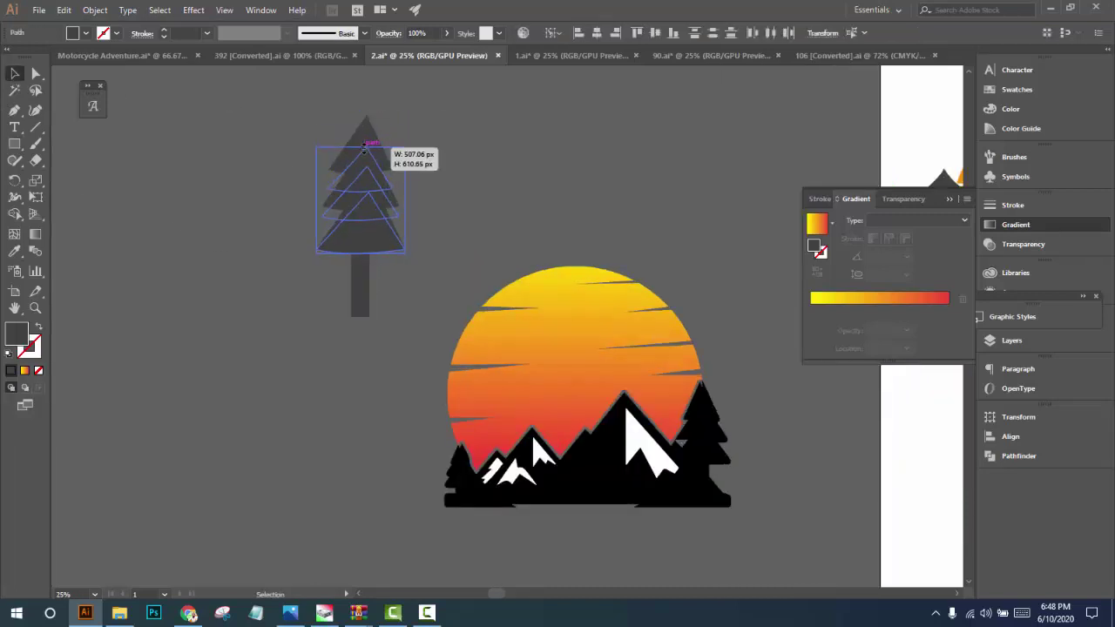
left_click(460, 194)
left_click_drag(366, 301, 368, 281)
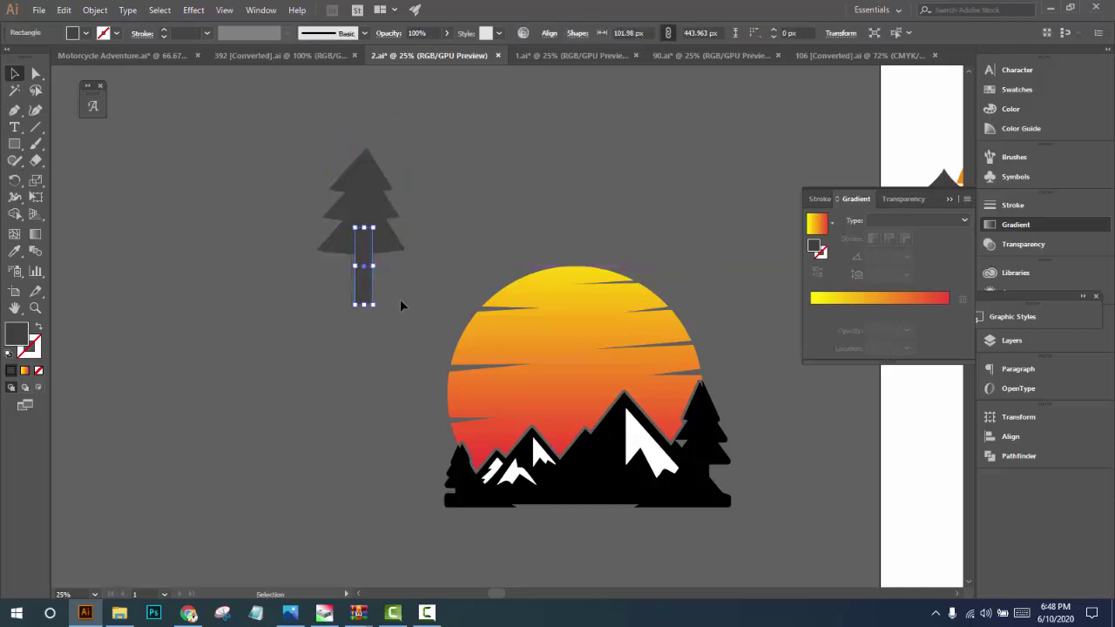
scroll(417, 306, "down", 1)
left_click_drag(283, 179, 176, 205)
left_click_drag(283, 318, 228, 199)
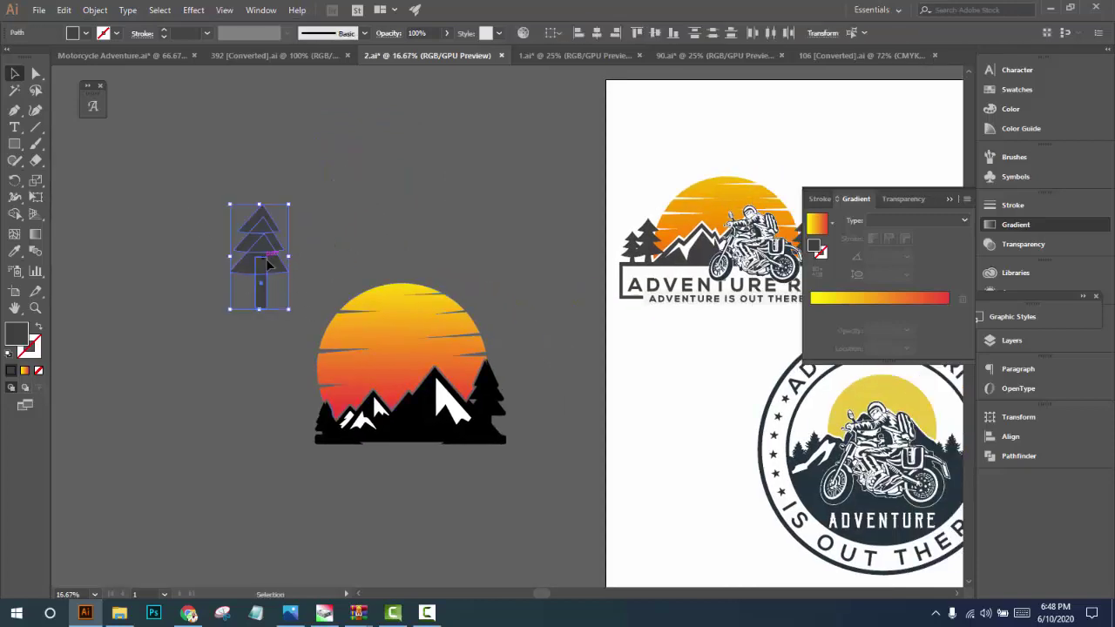
left_click_drag(261, 261, 514, 403)
Group the trunk and triangles and give the tree the mountains' black fill
right_click(522, 393)
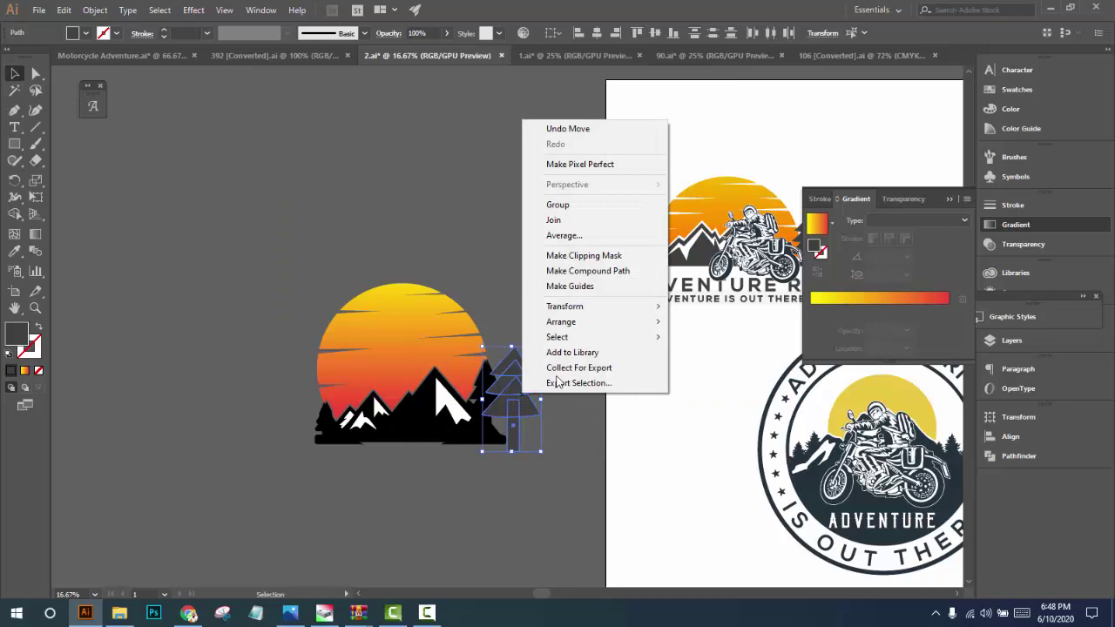
left_click(558, 204)
key("i")
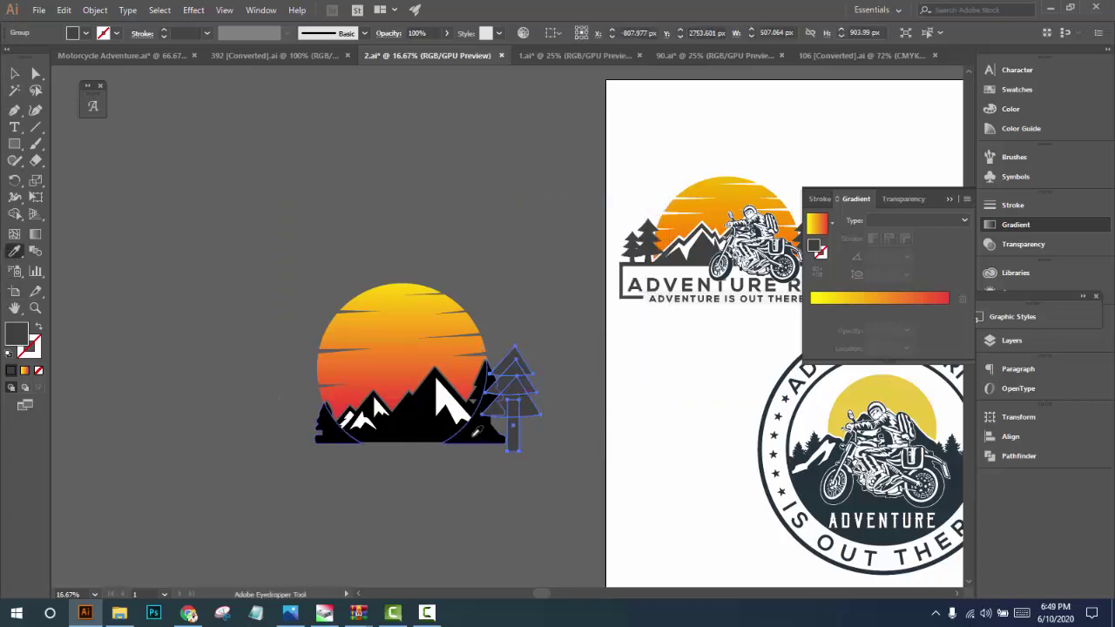
left_click(475, 435)
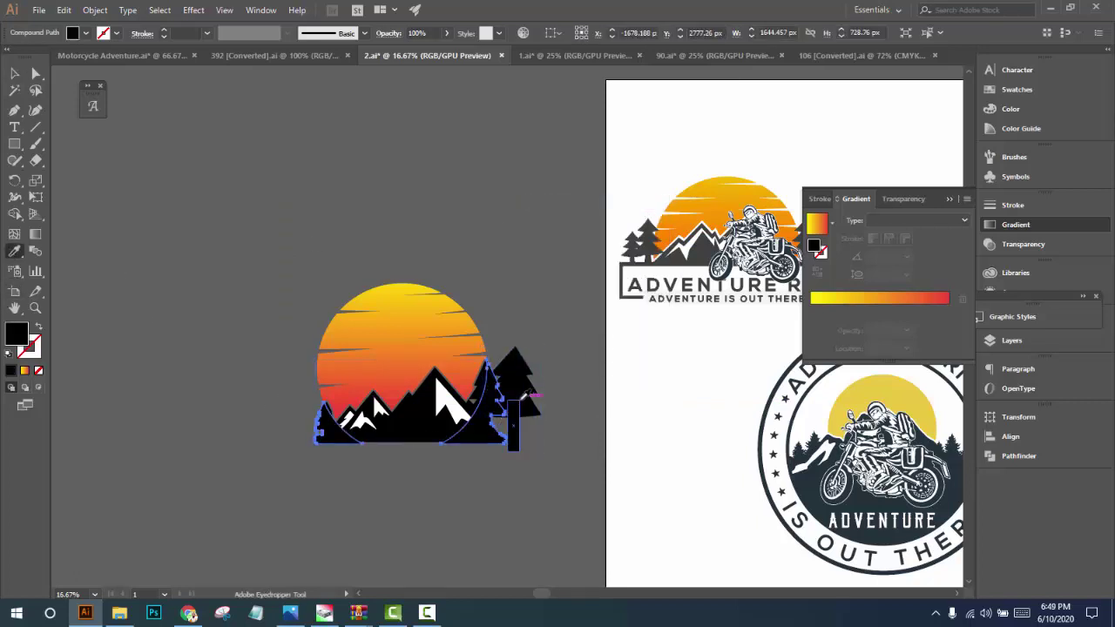
left_click(557, 436, "ctrl")
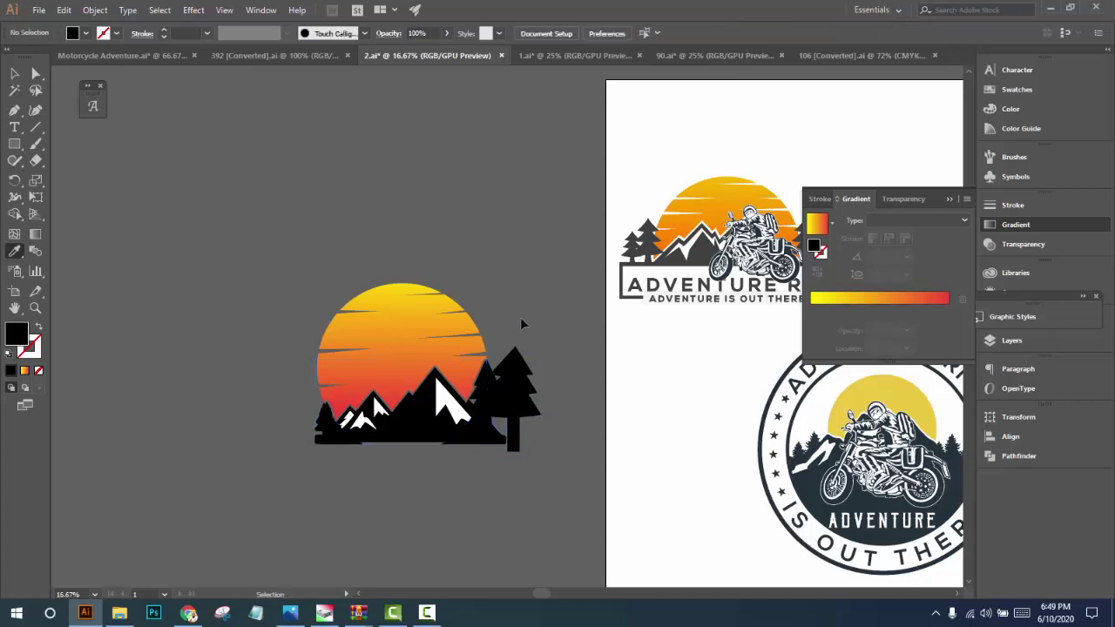
Scale the tree group down proportionally and set it at the mountains' right edge
left_click(519, 440, "ctrl")
left_click(16, 74)
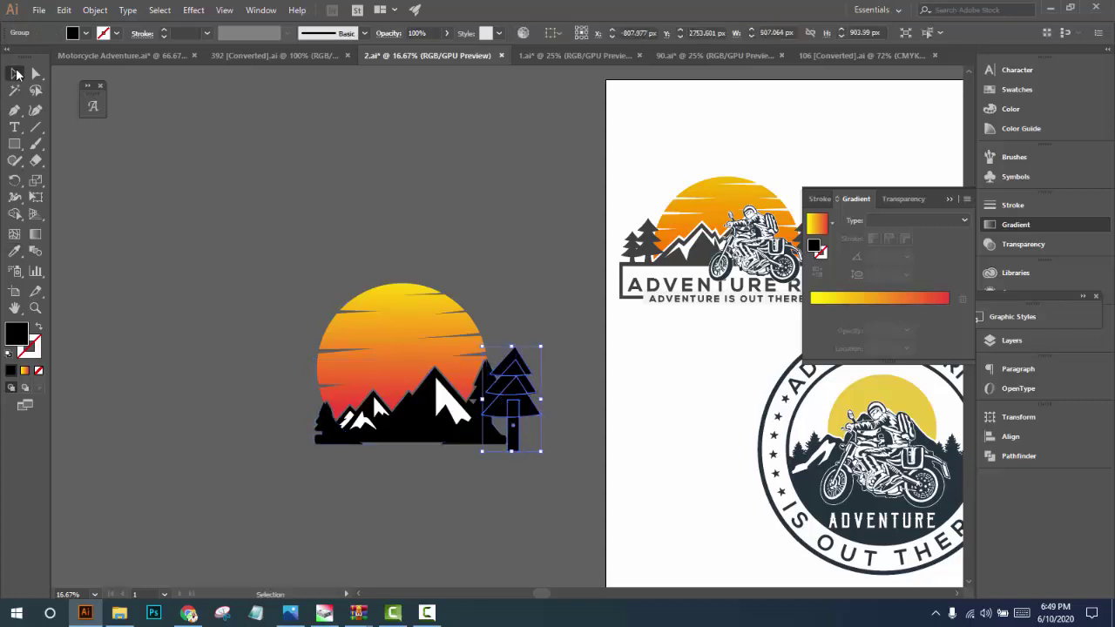
left_click(412, 178)
scroll(473, 402, "up", 2)
left_click(572, 305)
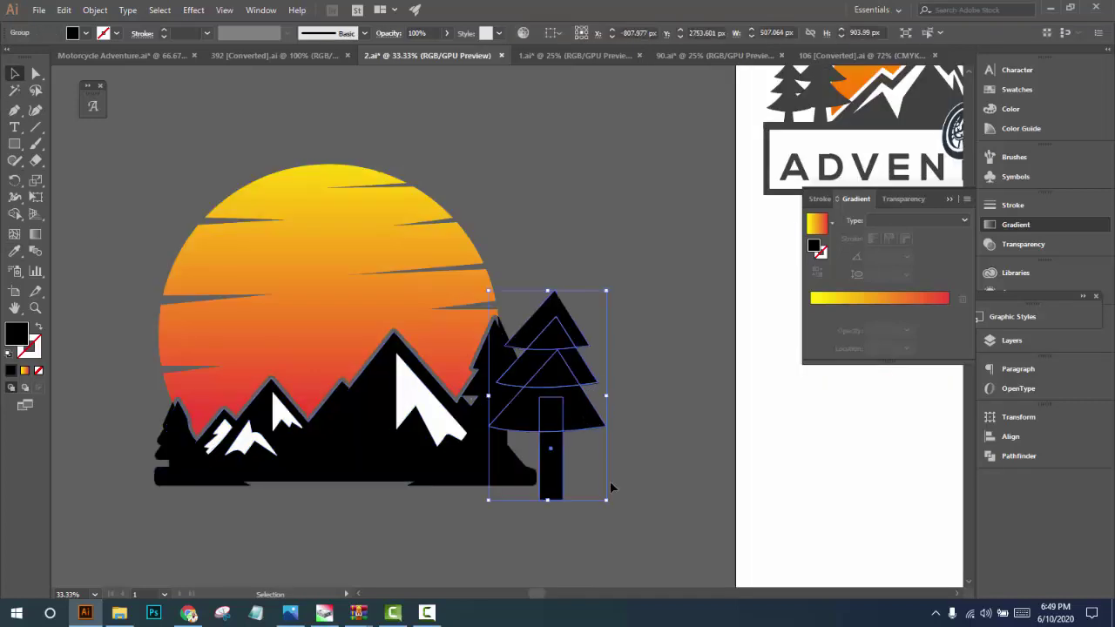
left_click_drag(607, 502, 585, 461)
mouse_move(566, 417)
left_mouse_down()
mouse_move(553, 445)
mouse_move(527, 448)
left_mouse_up()
left_click(597, 517)
Place a copy of the trees on the left side of the mountains
scroll(597, 517, "down", 1)
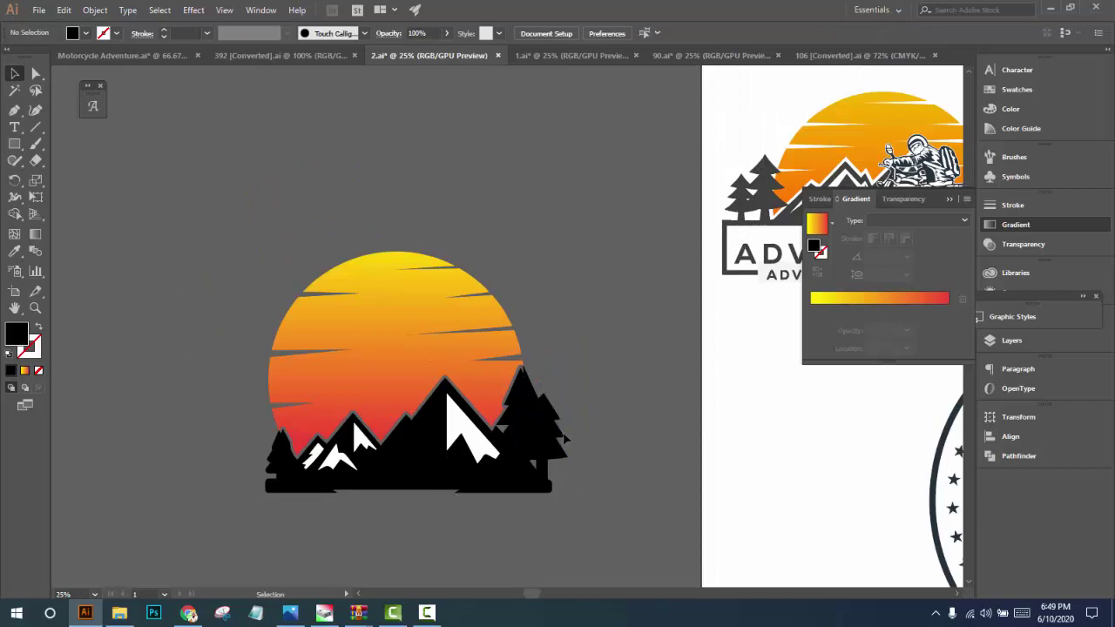
mouse_move(556, 405)
left_mouse_down()
mouse_move(266, 490)
mouse_move(282, 493)
left_mouse_up()
left_click(297, 509)
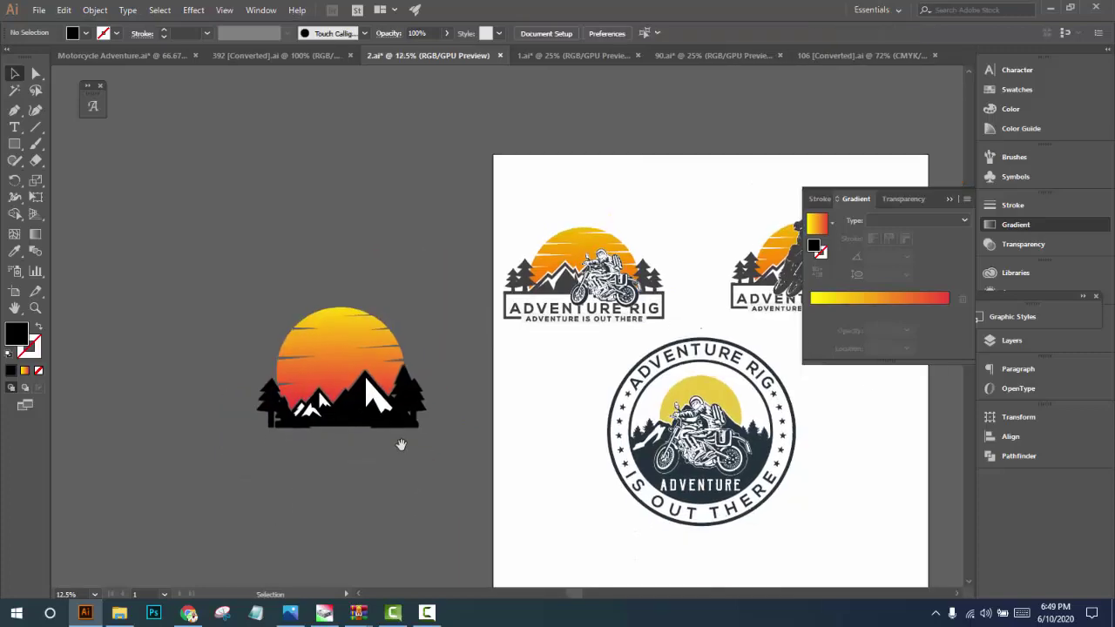
key("ctrl+minus")
Group the sun, mountains and trees into one object
right_click(334, 311)
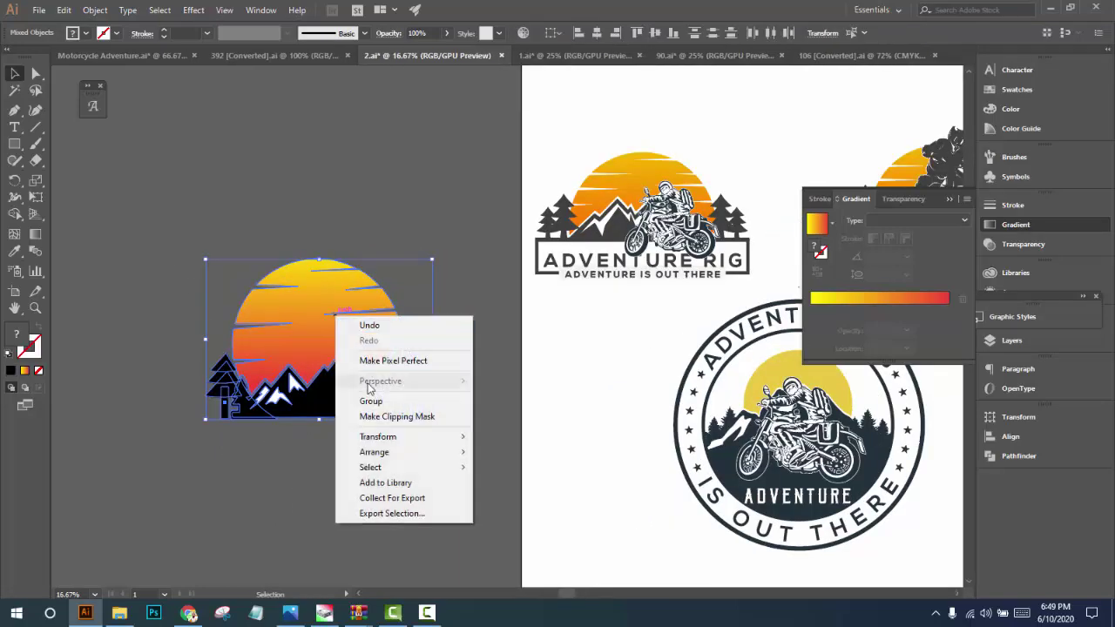
left_click(364, 401)
key("ctrl+minus")
left_click(493, 492)
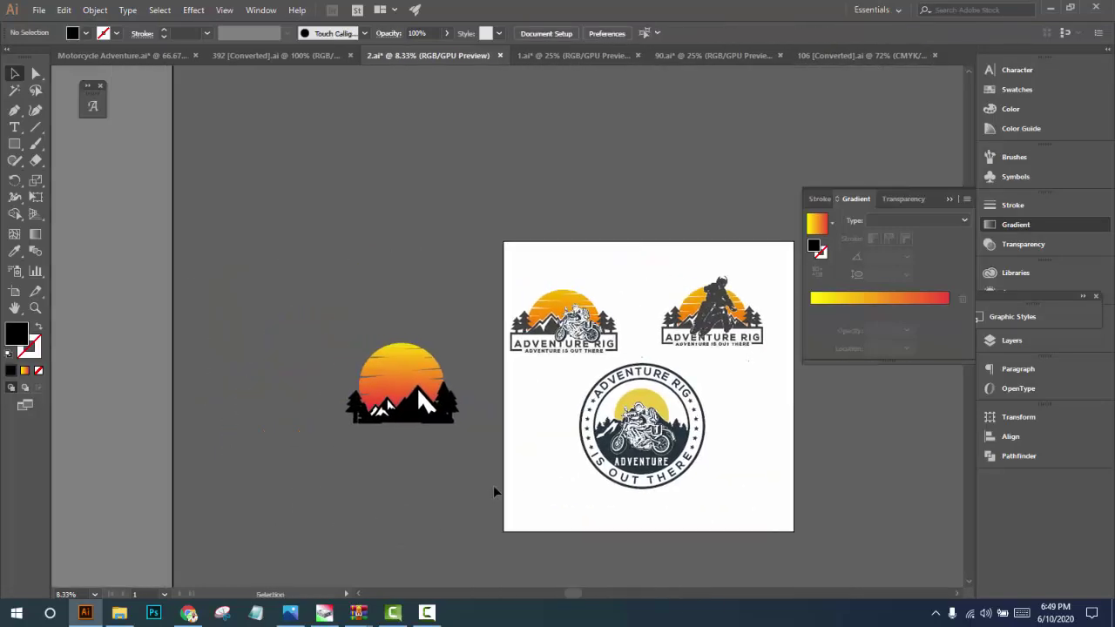
scroll(431, 479, "up", 1, "alt")
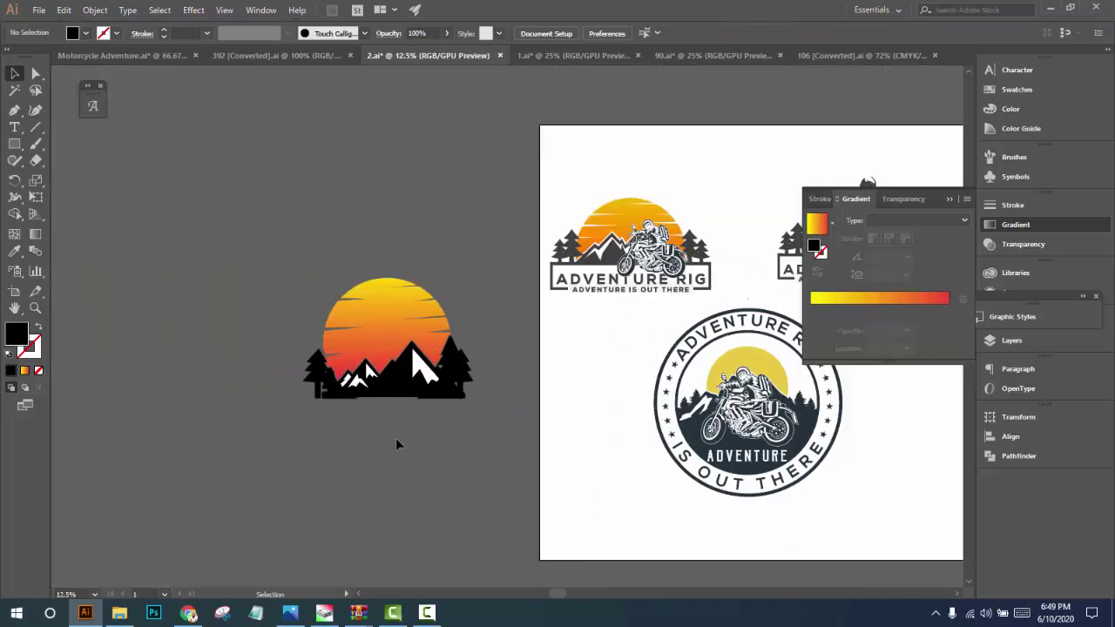
scroll(396, 444, "right", 2)
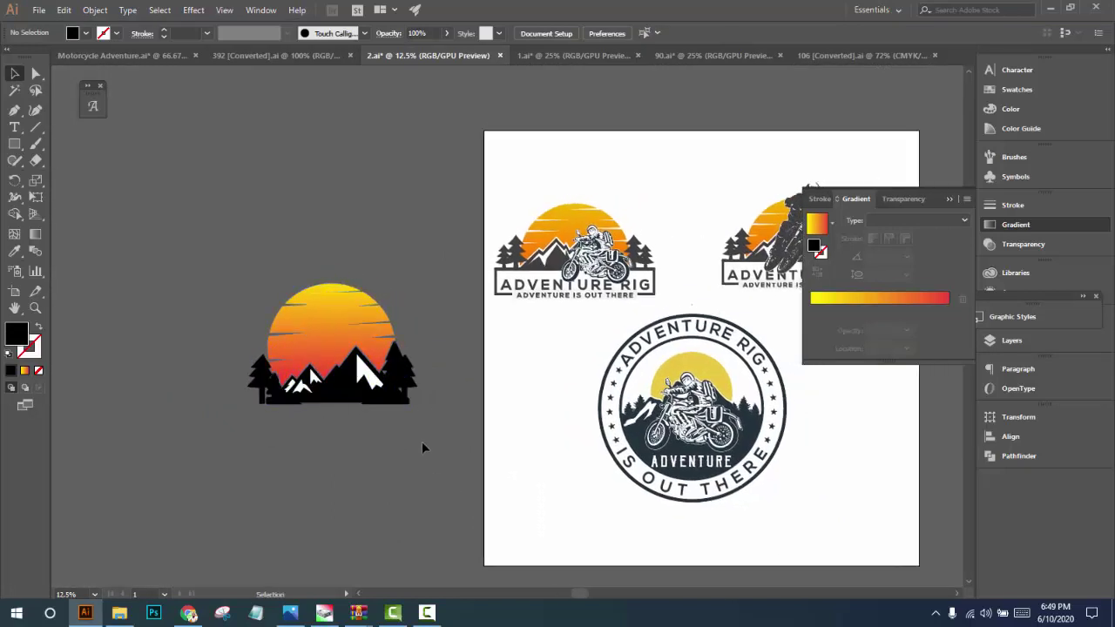
scroll(176, 365, "up", 1)
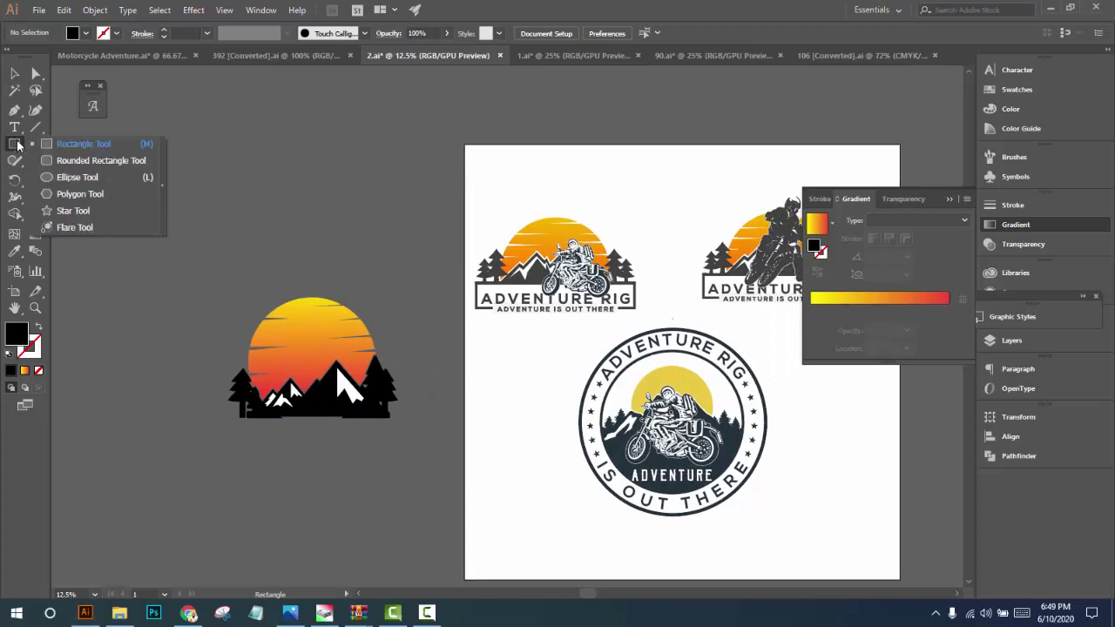
Draw a 1682.1 px black circle centred over the sun with the Ellipse tool
left_click_drag(15, 142, 70, 175)
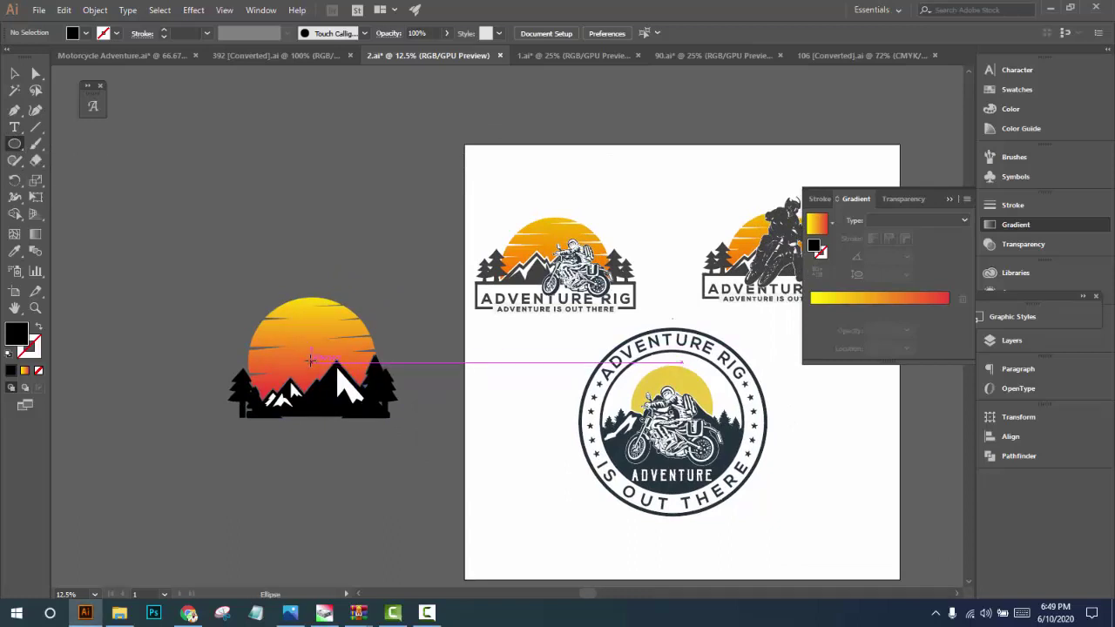
left_click_drag(311, 357, 386, 427)
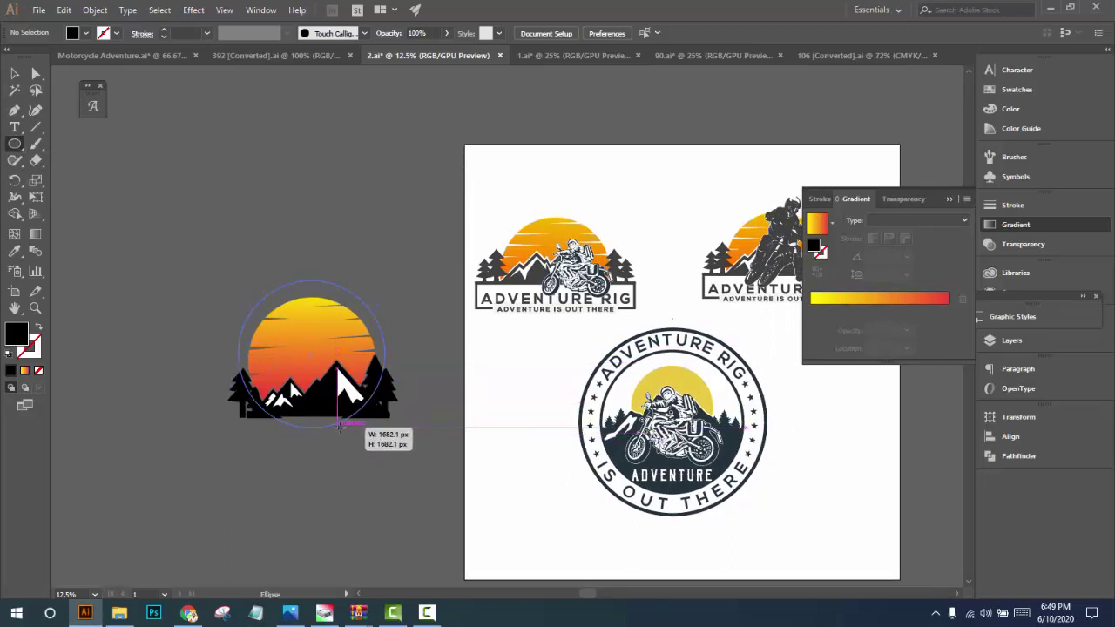
left_click(13, 75)
scroll(311, 324, "up", 1)
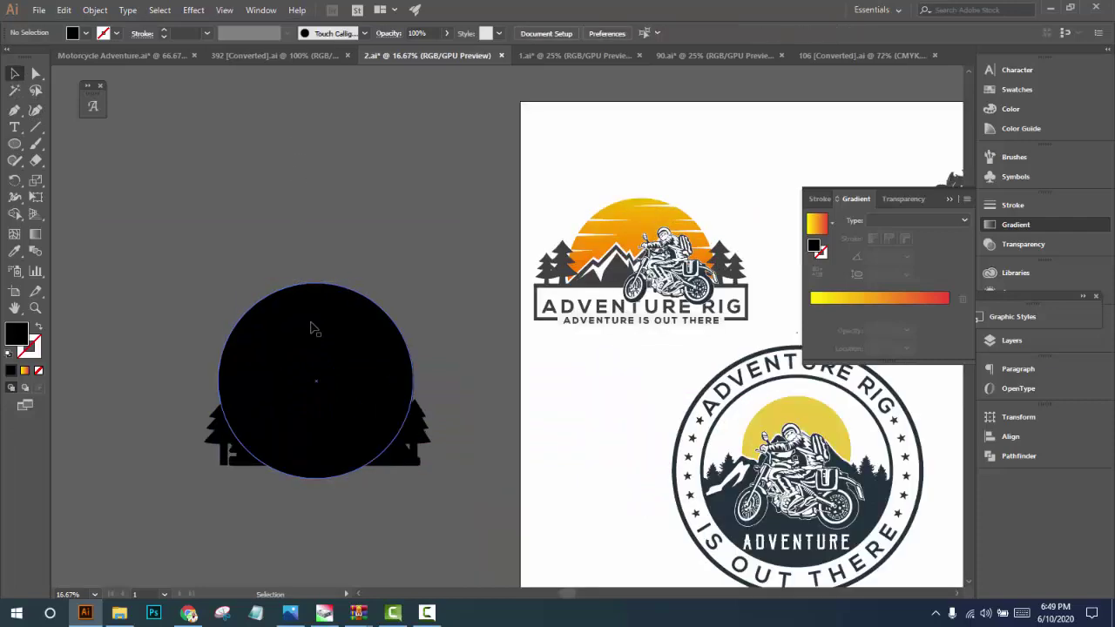
left_click_drag(410, 330, 350, 202)
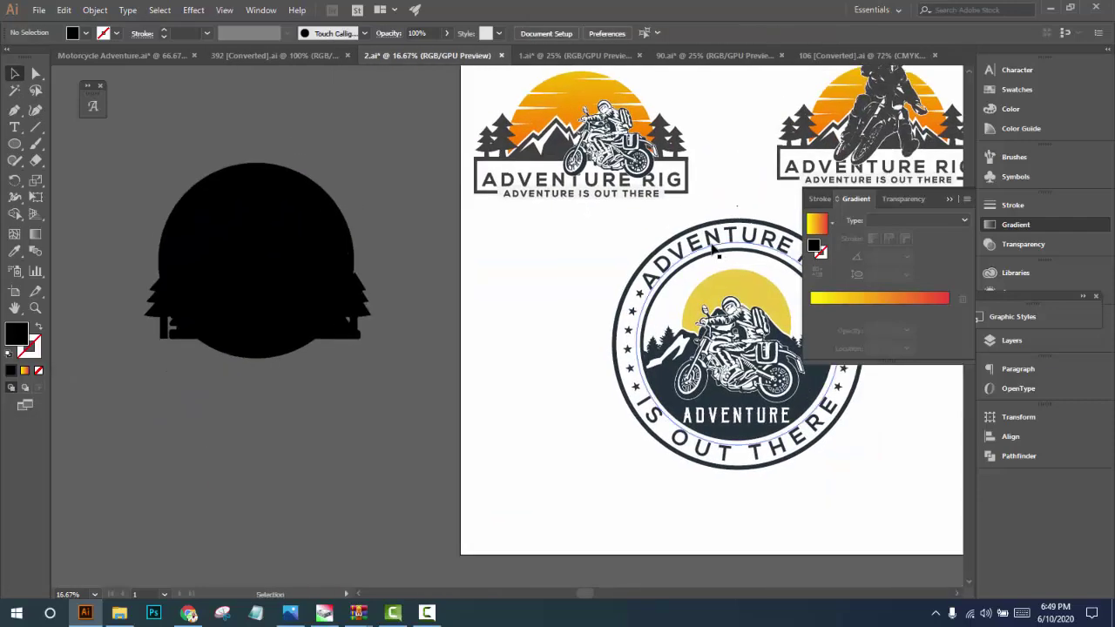
left_click_drag(719, 242, 562, 237)
left_click(562, 238)
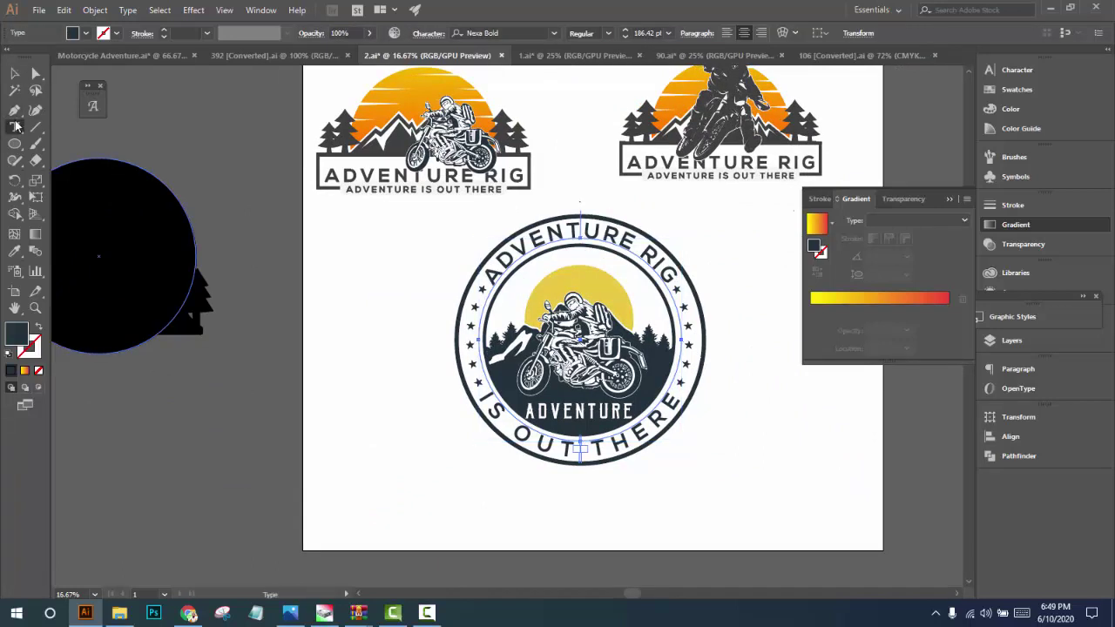
Paste ADVENTURE RIG as type on a path along the black circle
left_click_drag(14, 125, 57, 172)
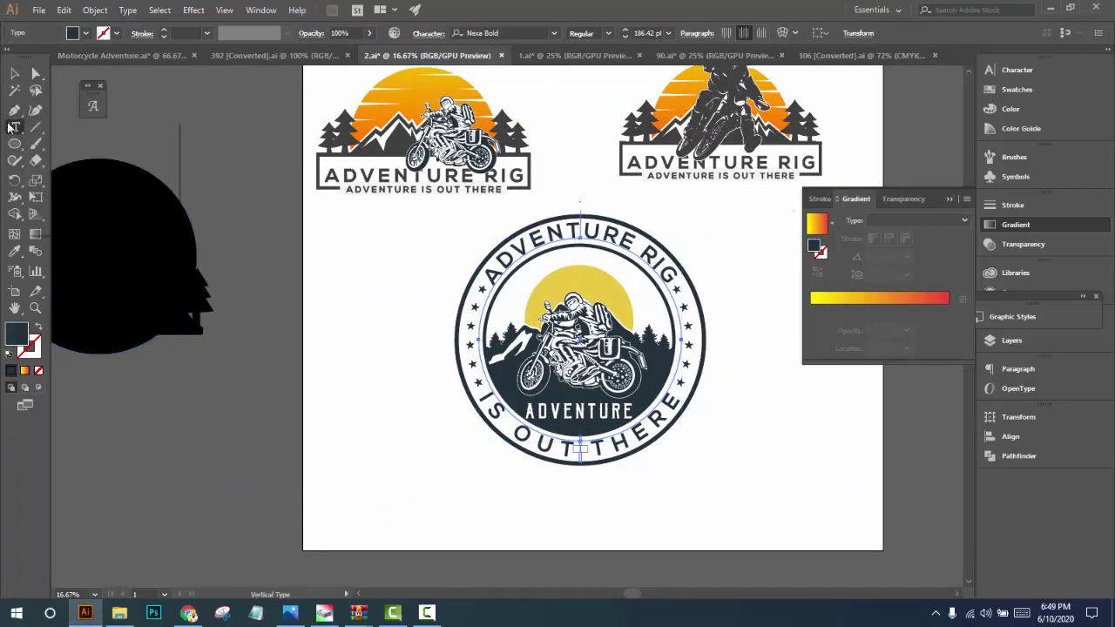
left_click_drag(14, 128, 76, 162)
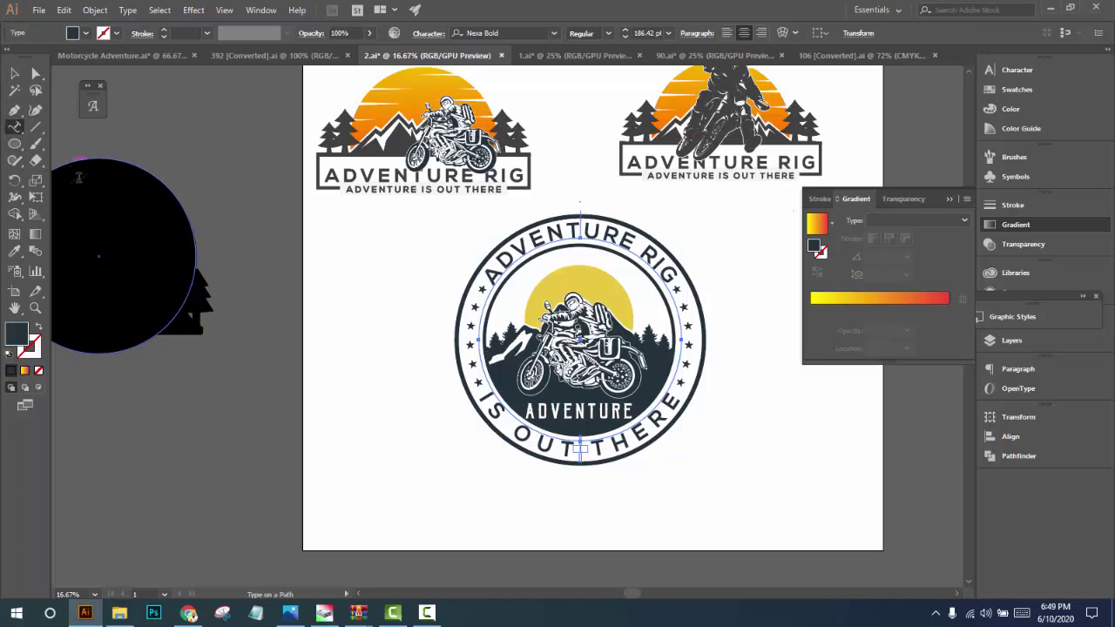
left_click_drag(102, 236, 325, 239)
left_click(328, 359, "ctrl")
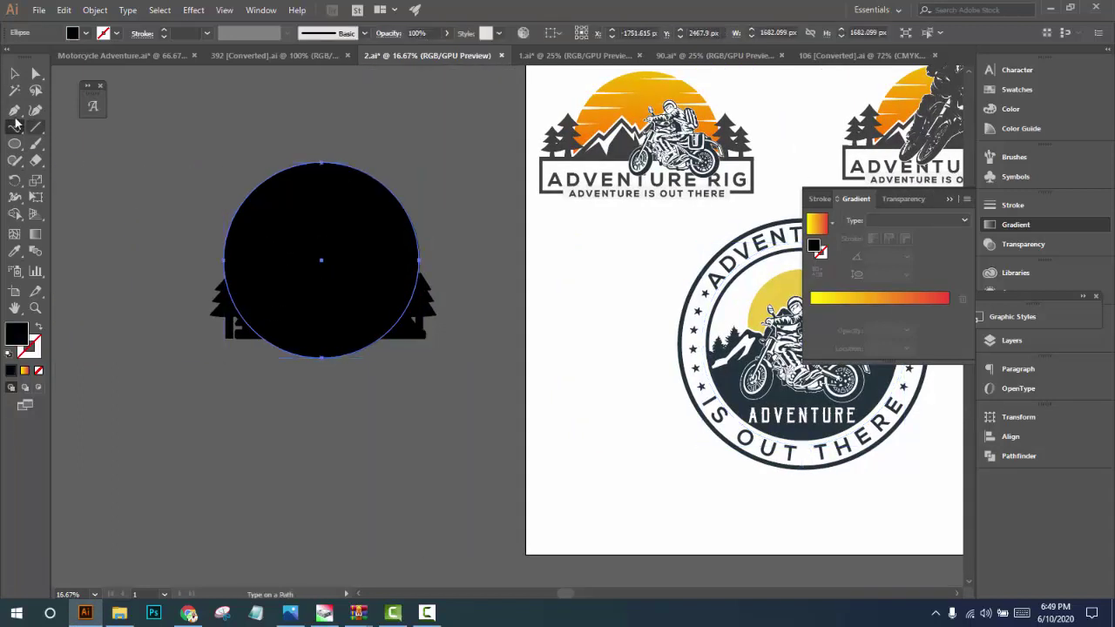
left_click_drag(16, 131, 87, 162)
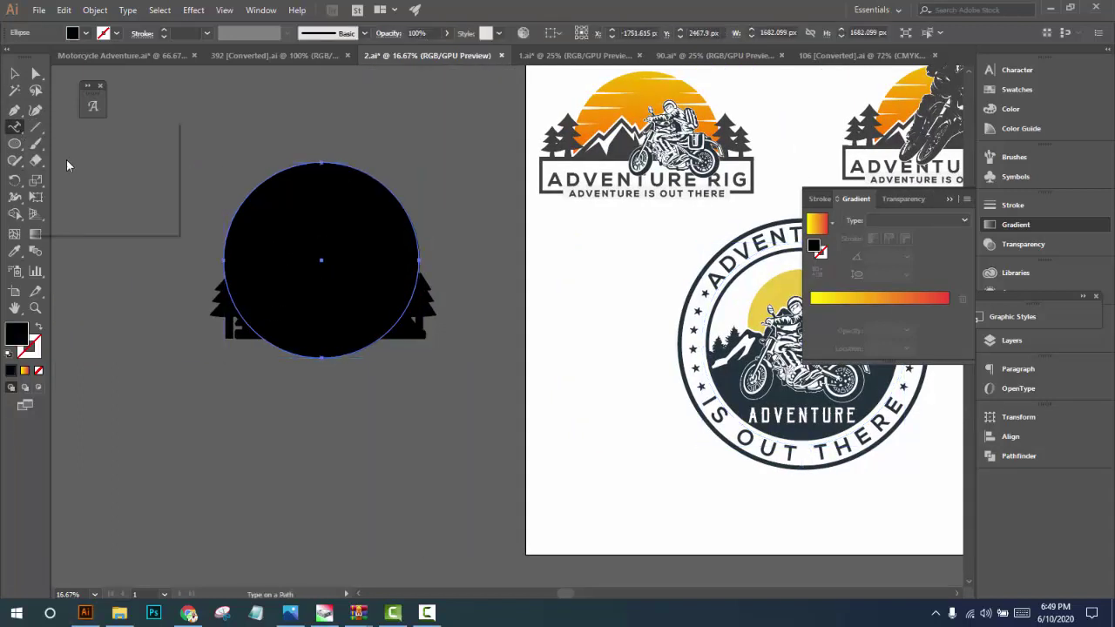
left_click(322, 357)
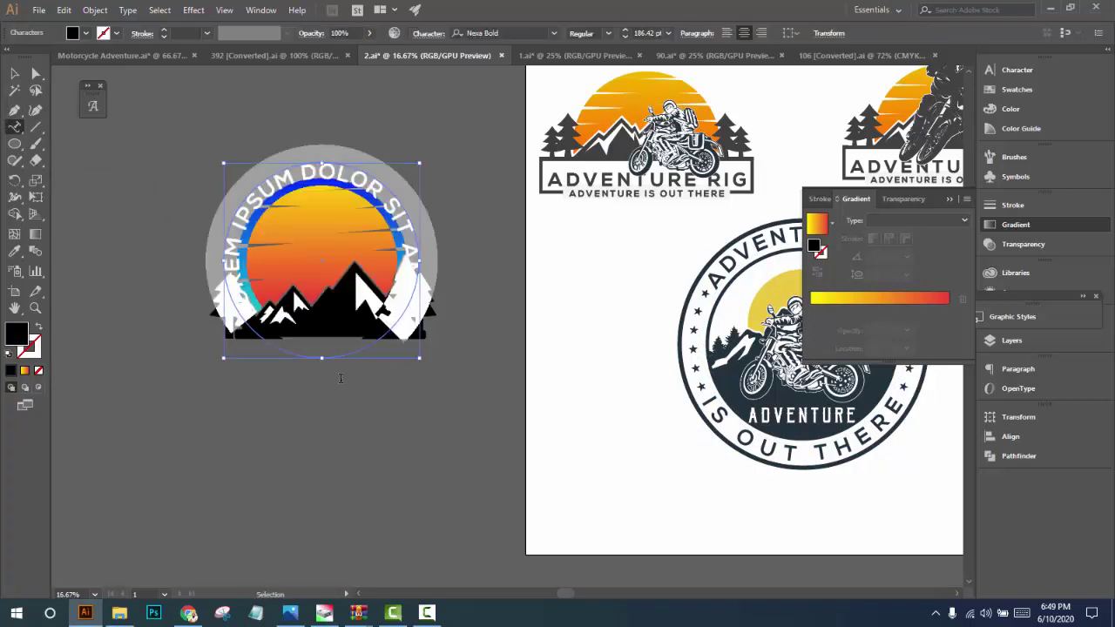
type("ADVENTURE RIG")
Centre the curved ADVENTURE RIG text and resize it to arc over the sun
left_click(14, 73)
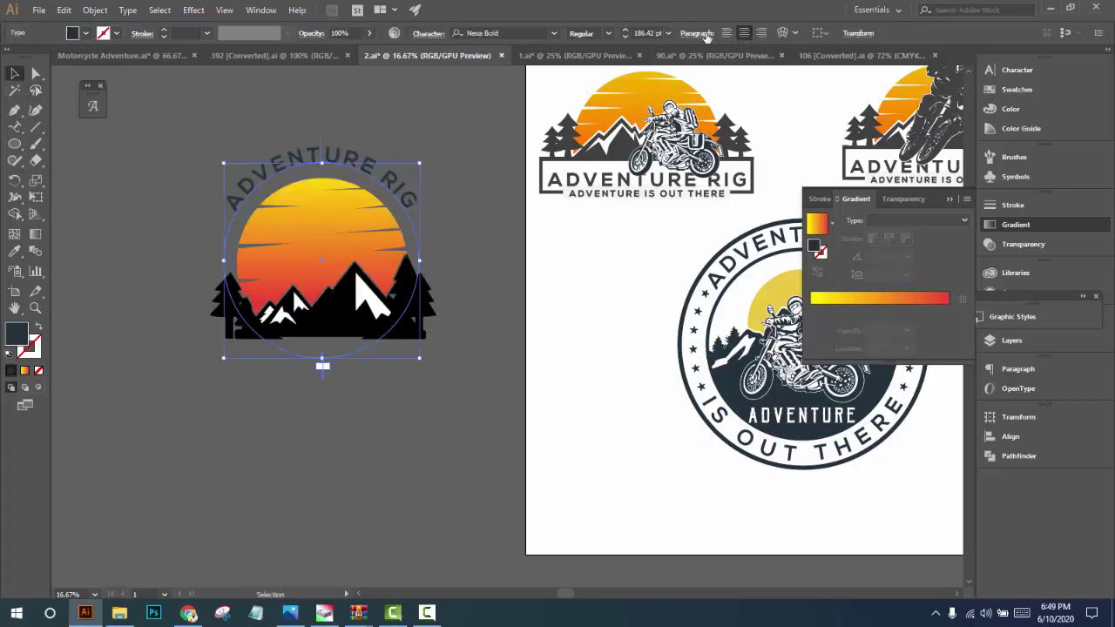
left_click(744, 34)
scroll(358, 203, "up", 1, "alt")
scroll(299, 138, "up", 3, "alt")
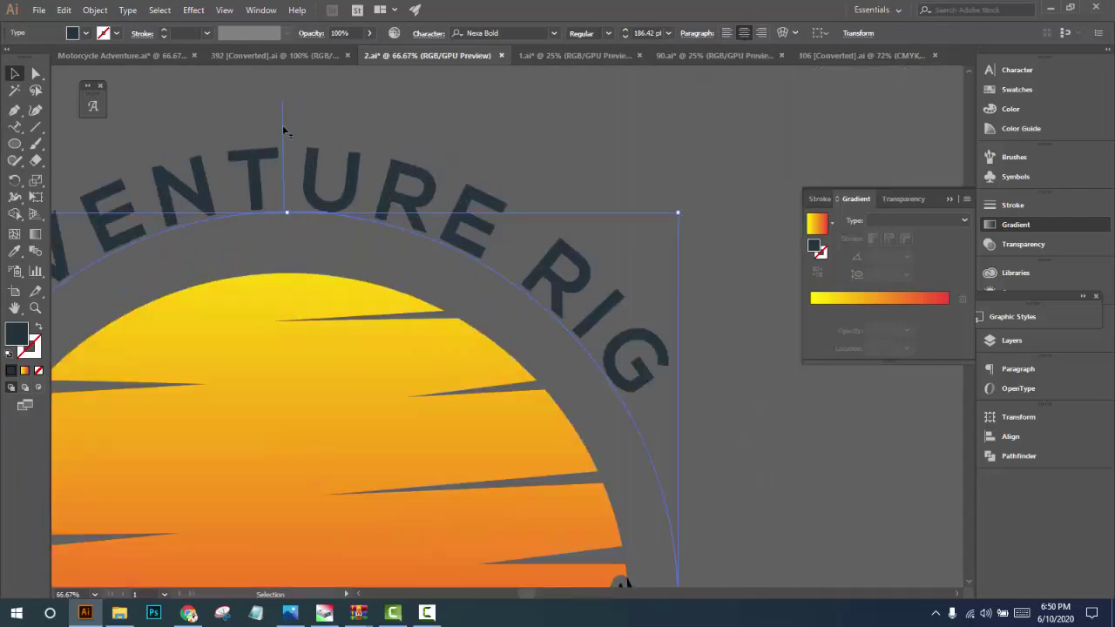
left_click_drag(283, 131, 288, 131)
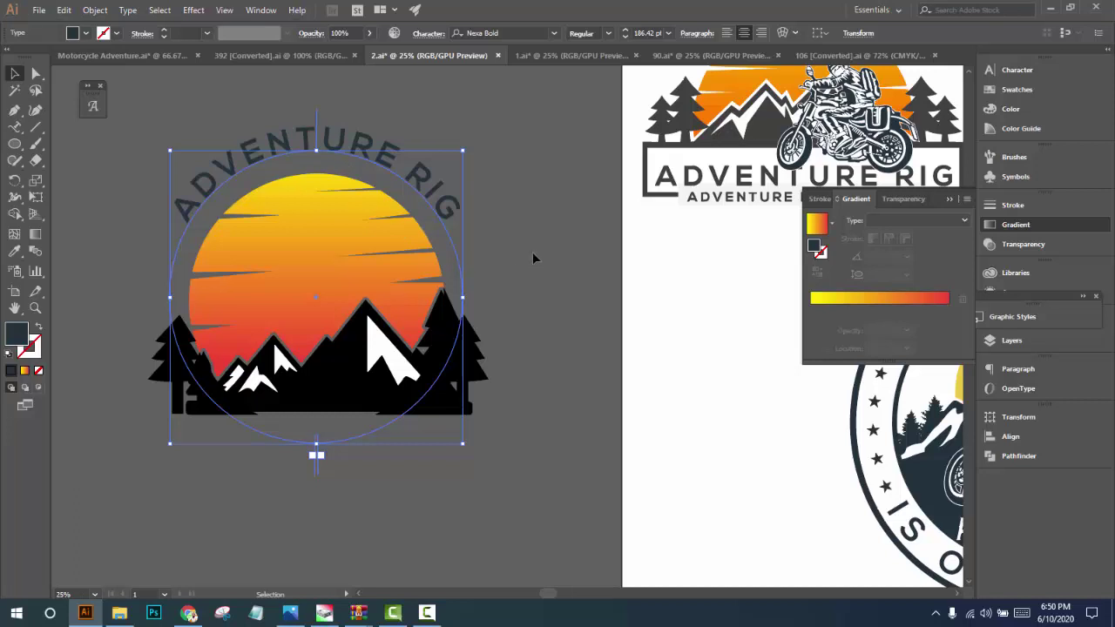
left_click_drag(422, 169, 422, 178)
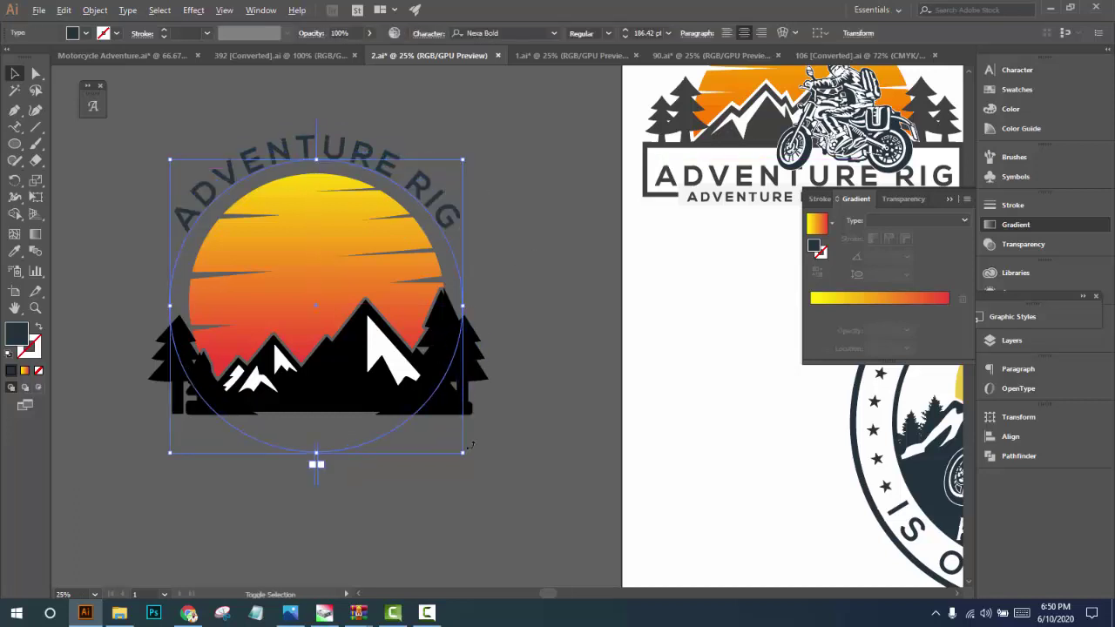
left_click_drag(464, 452, 449, 439)
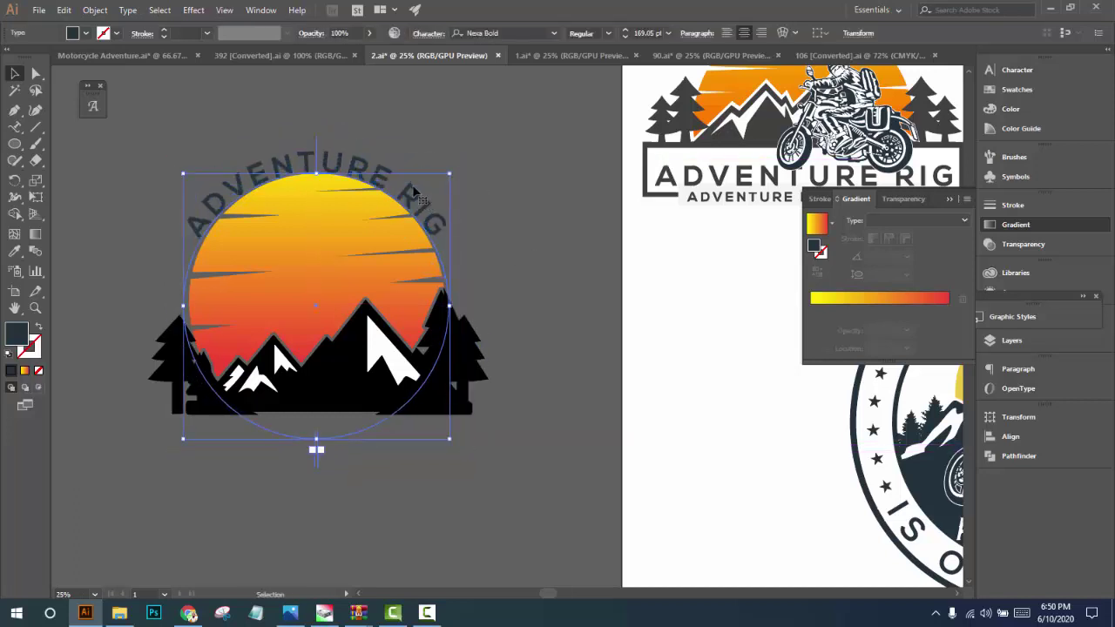
left_click_drag(418, 192, 416, 181)
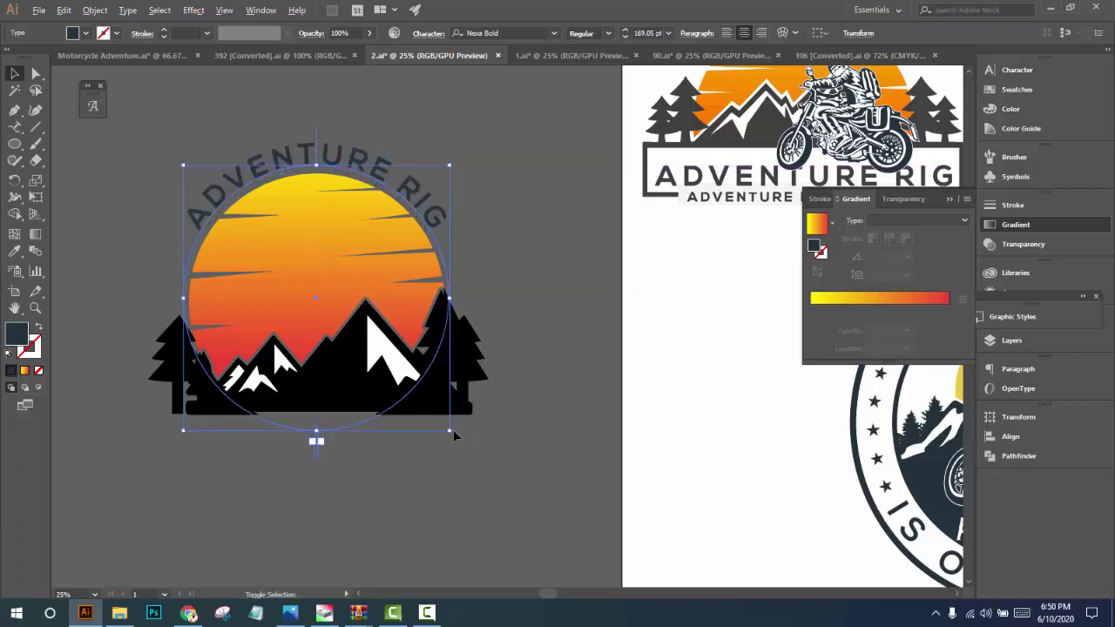
left_click_drag(454, 436, 460, 443)
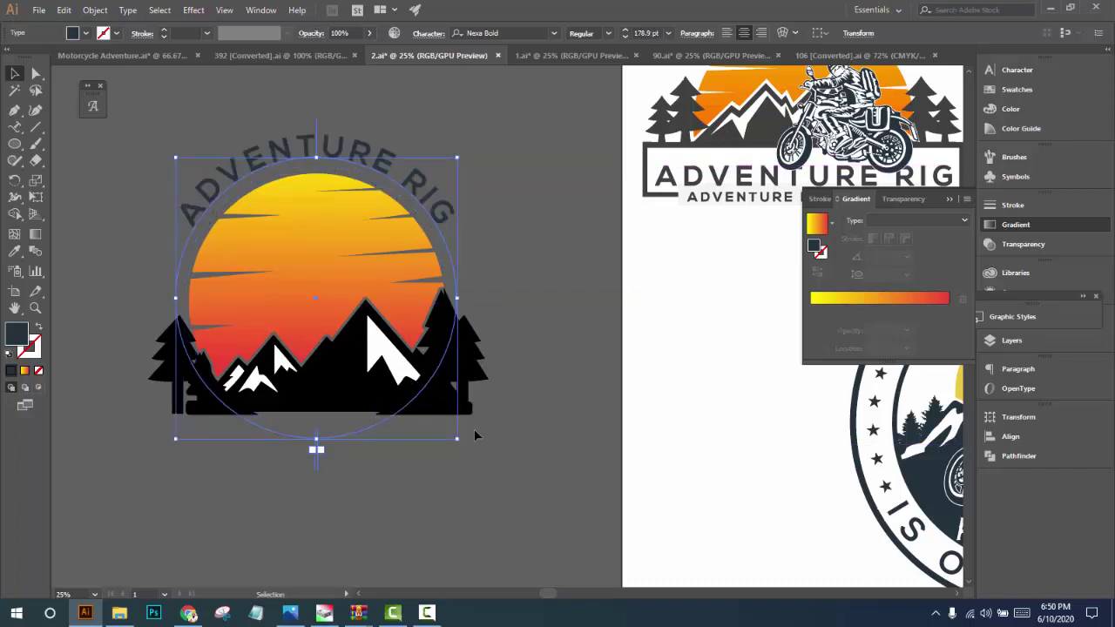
left_click(527, 244)
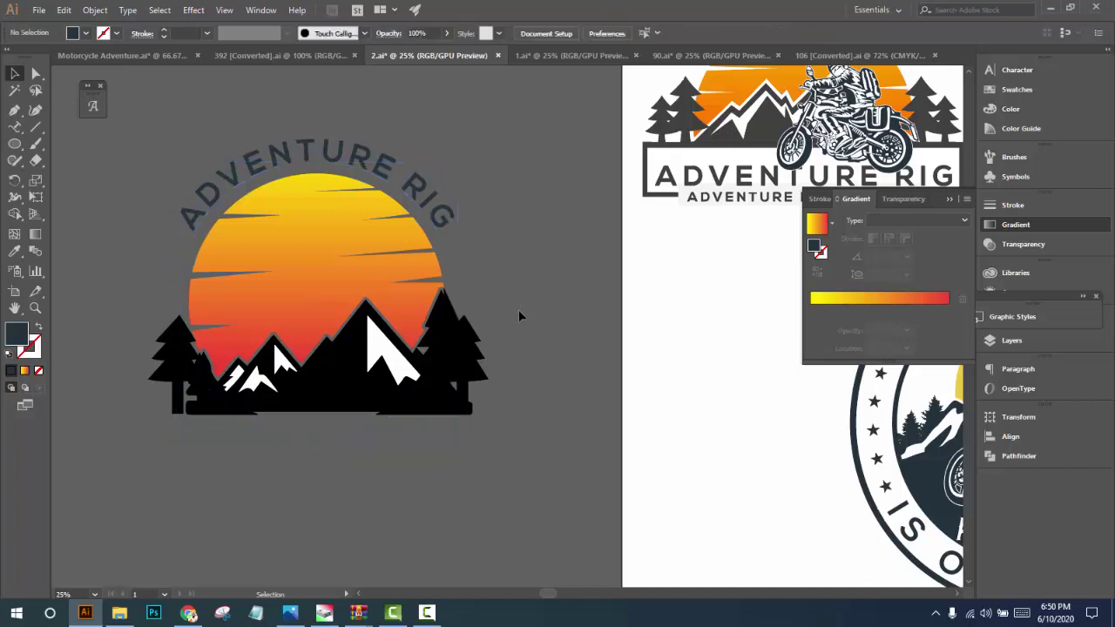
scroll(518, 316, "down", 1, "alt")
Set the curved ADVENTURE RIG title in the Impact font
left_click(384, 196)
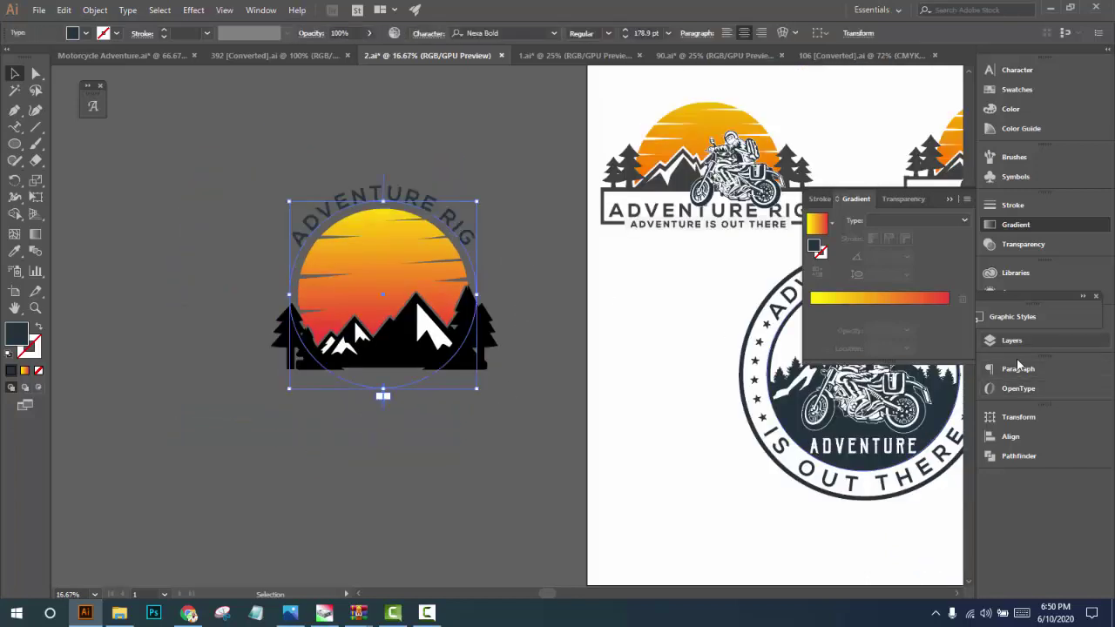
key("ctrl+t")
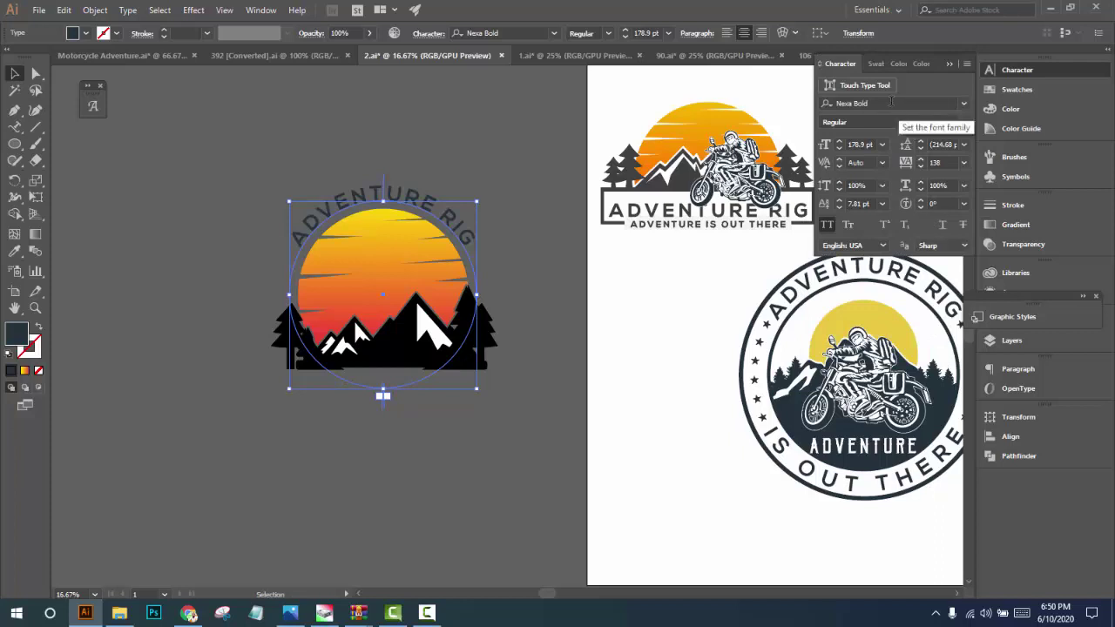
left_click(890, 103)
type("g")
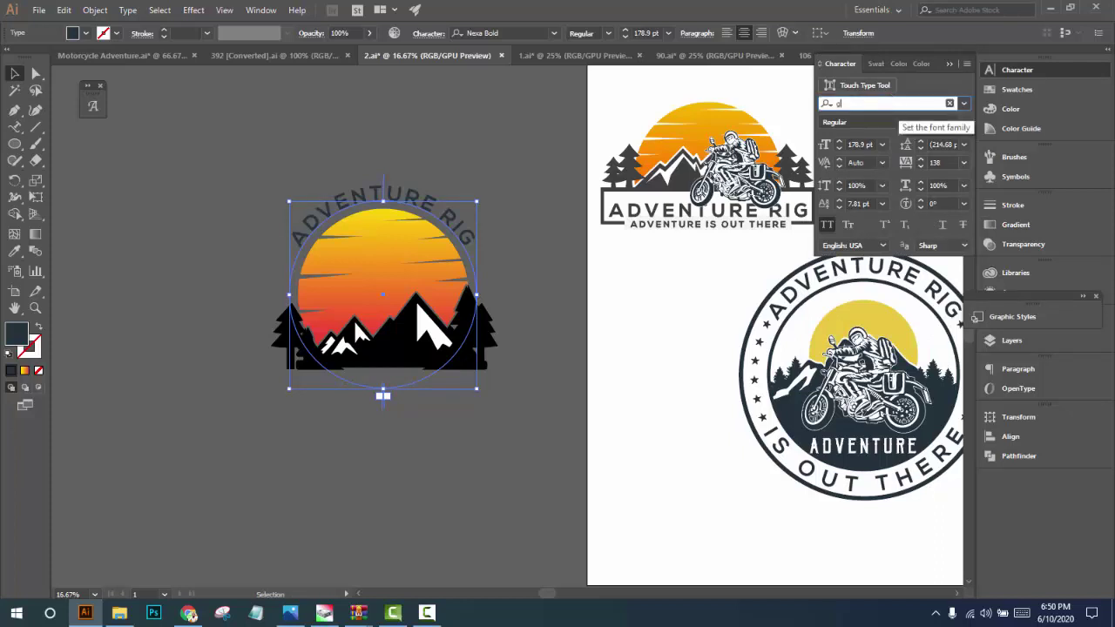
type("obol")
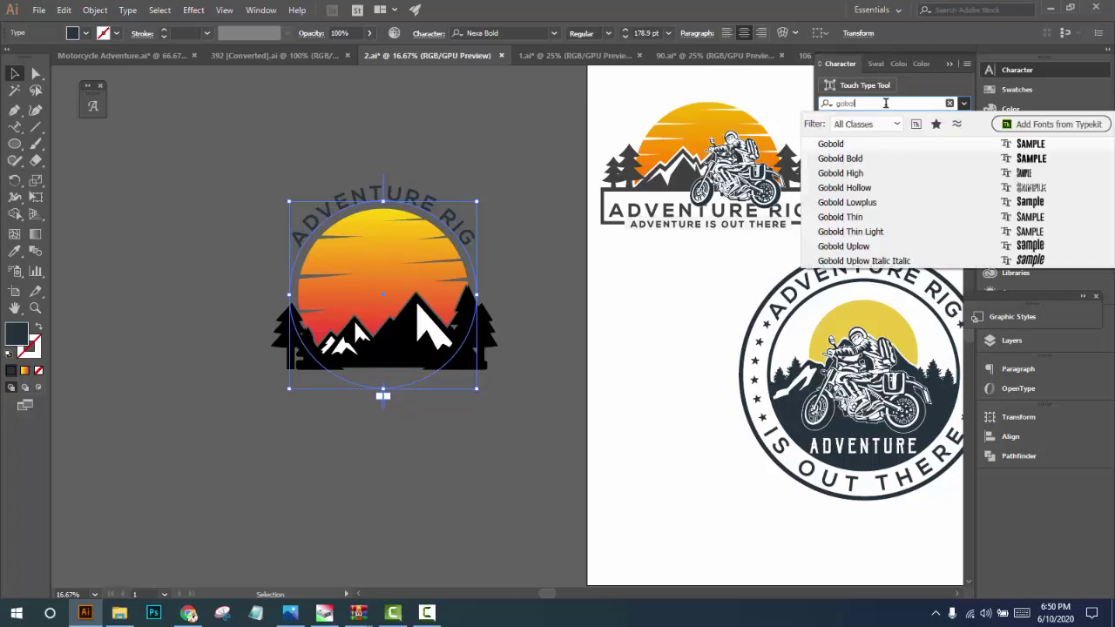
type("im")
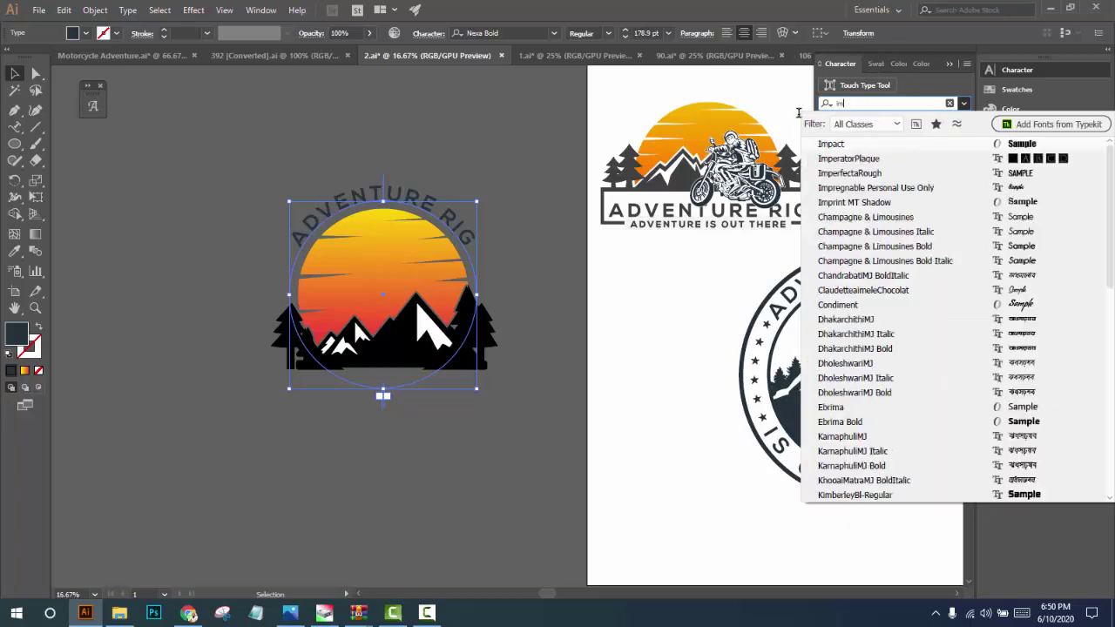
type("pact")
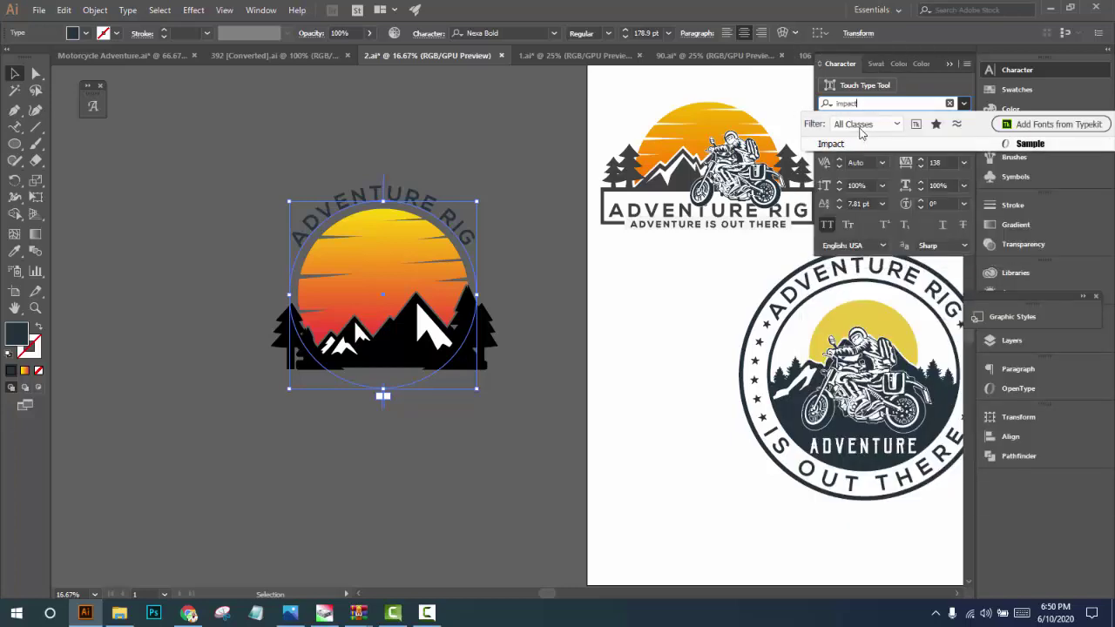
key("Return")
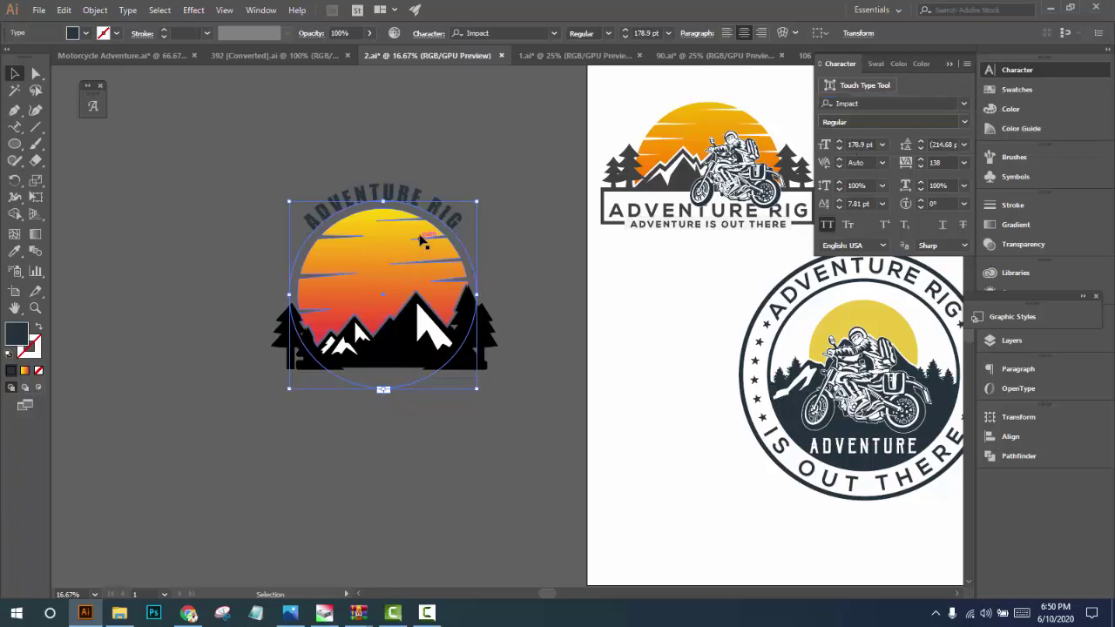
Step the curved title's font size up to 302 pt
left_click(837, 144)
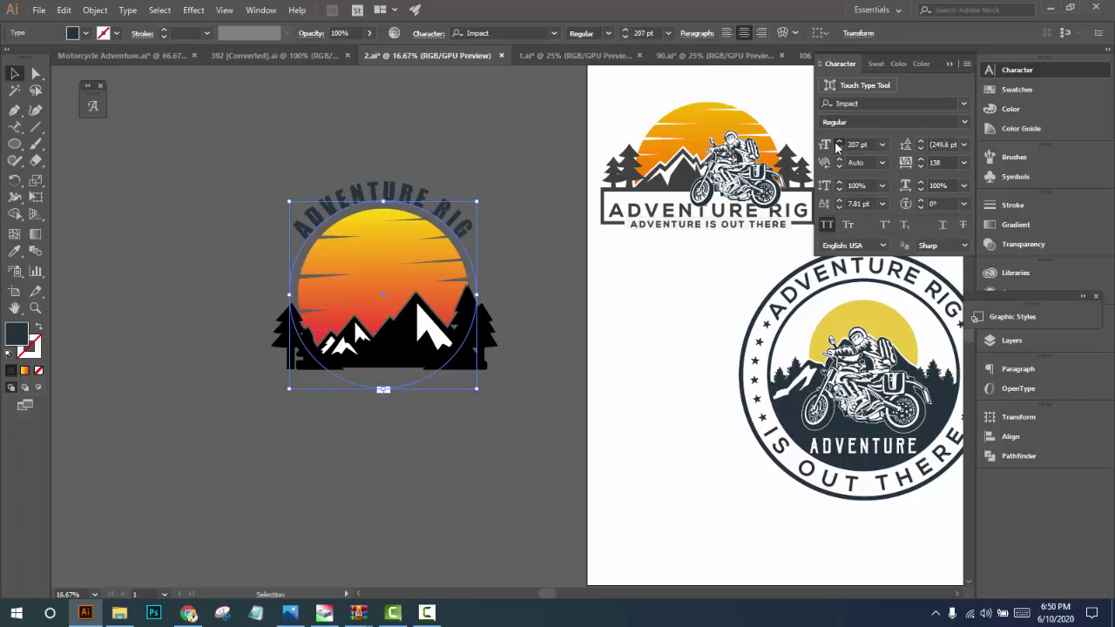
left_click(837, 144)
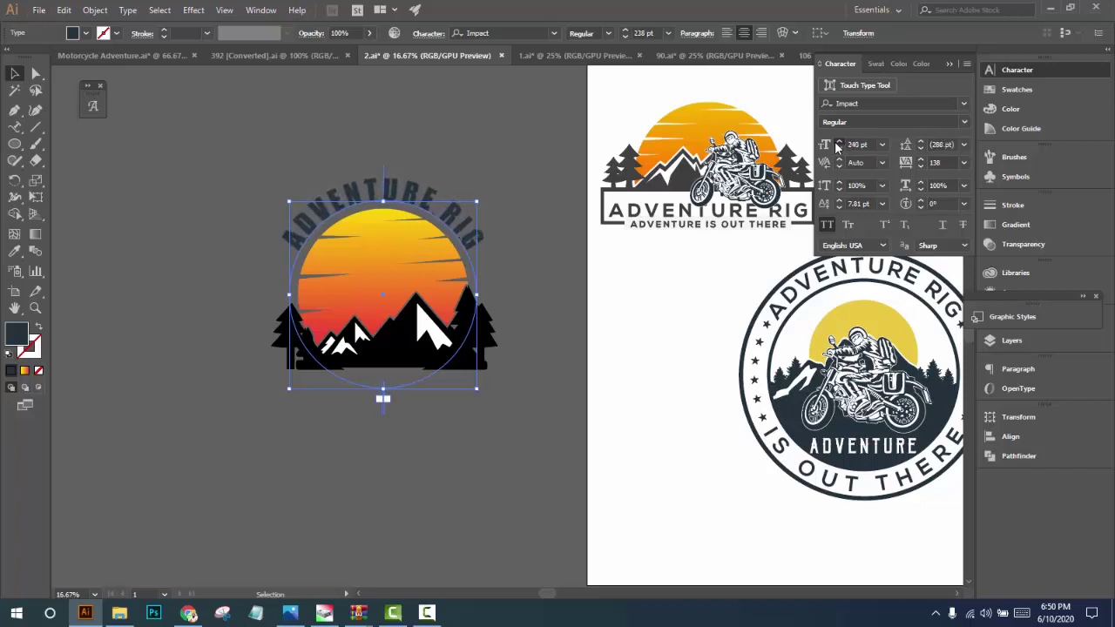
left_click(837, 144)
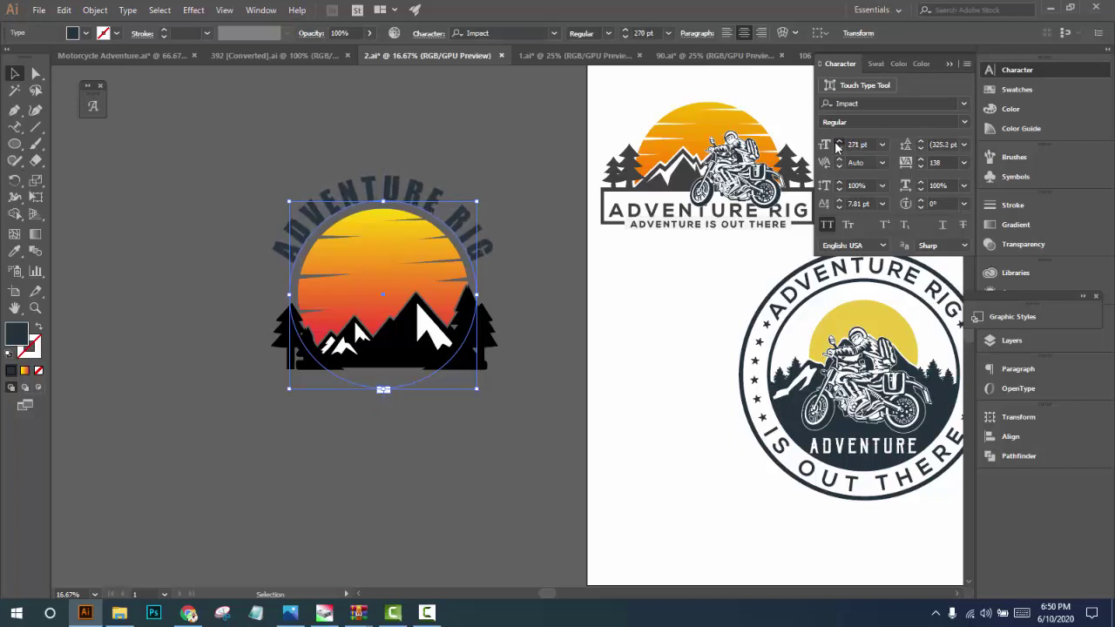
left_click(837, 145)
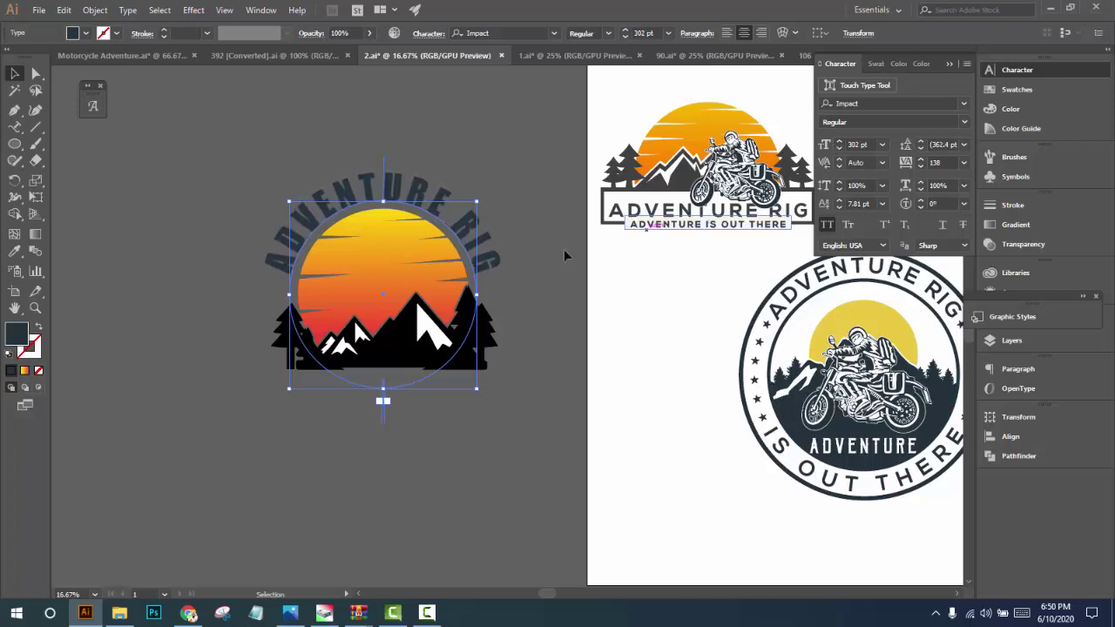
left_click(529, 316)
left_click(348, 340)
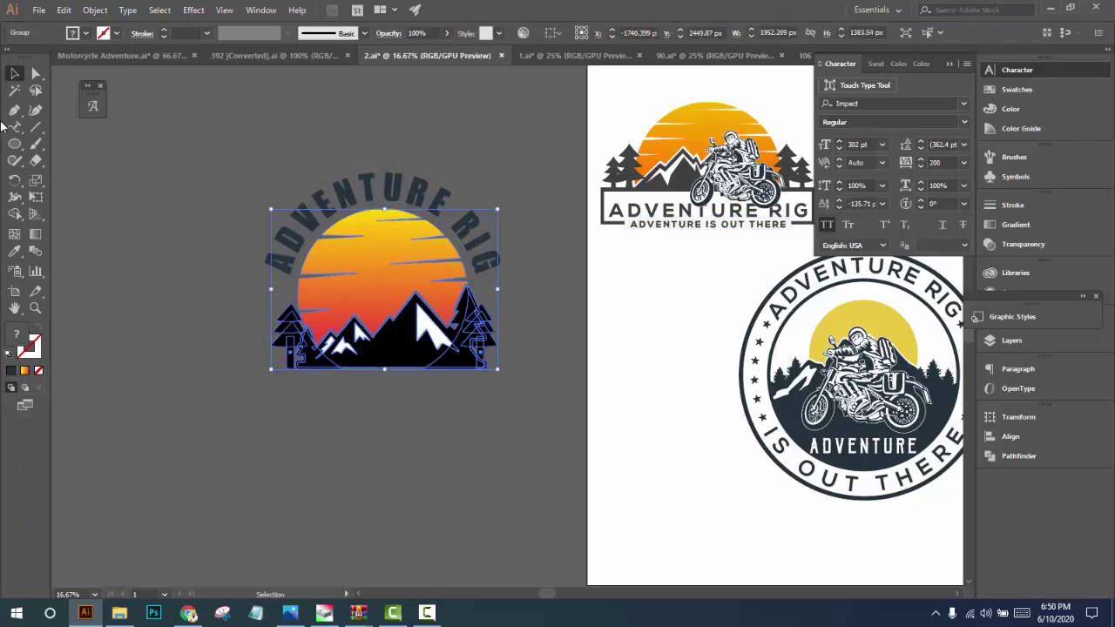
Magic-wand the black mountains and pines, then eyedrop the lettering's dark slate fill onto them
left_click(14, 92)
left_click(391, 361)
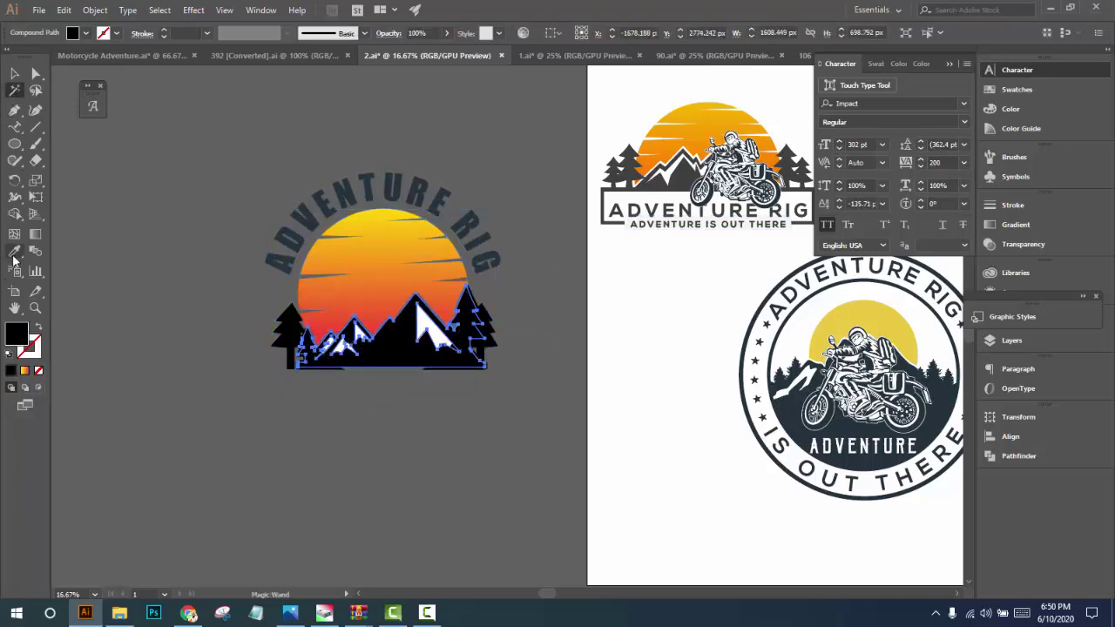
left_click(14, 251)
left_click(282, 223)
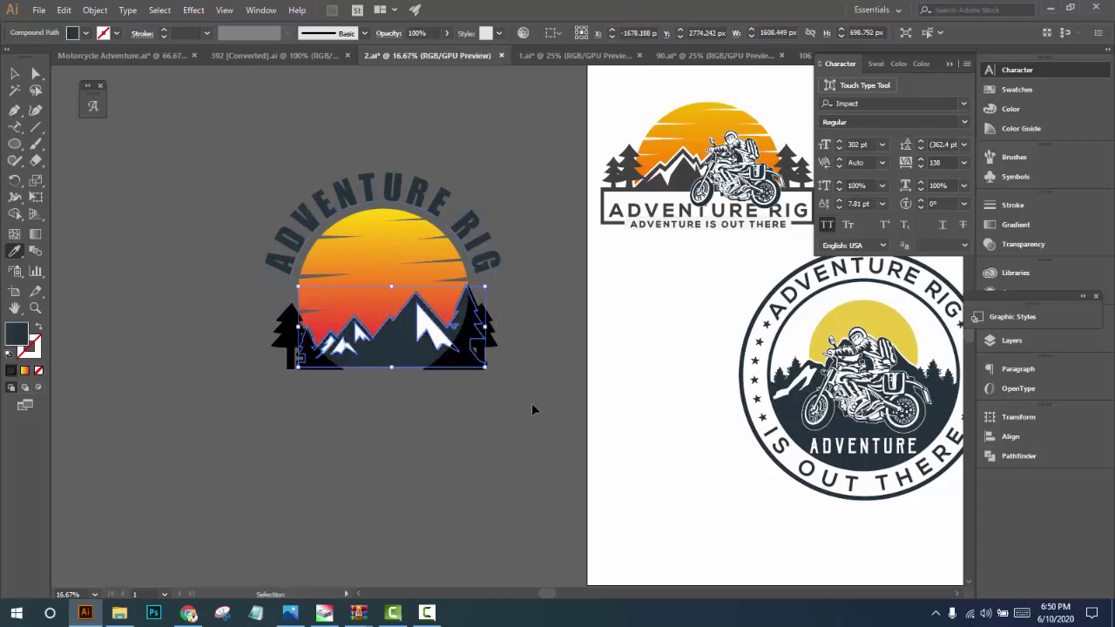
left_click(14, 90)
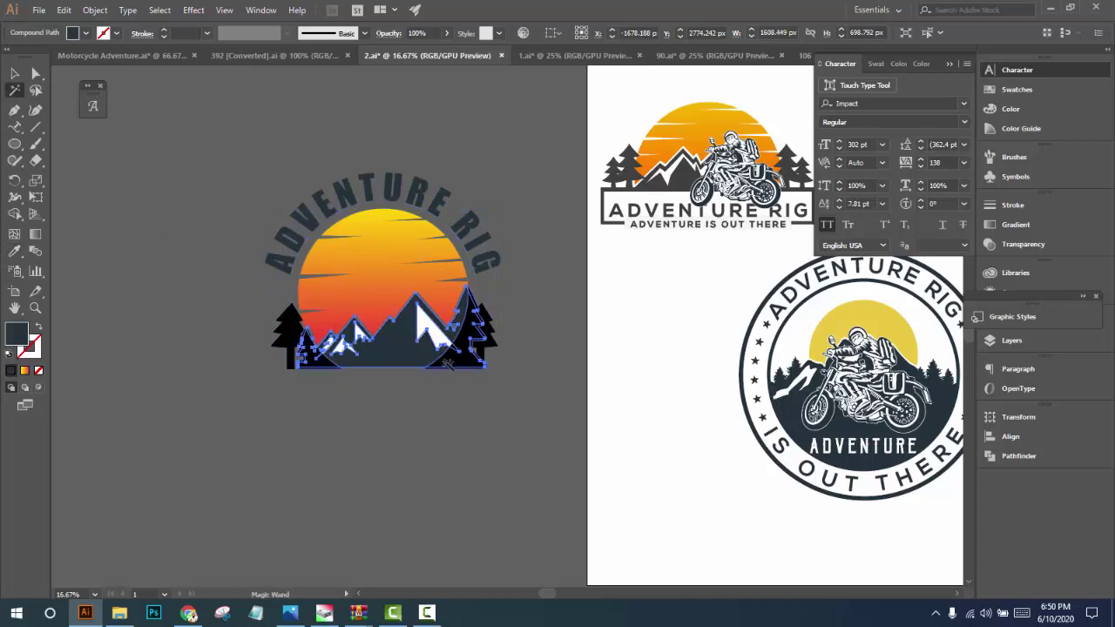
left_click(478, 334)
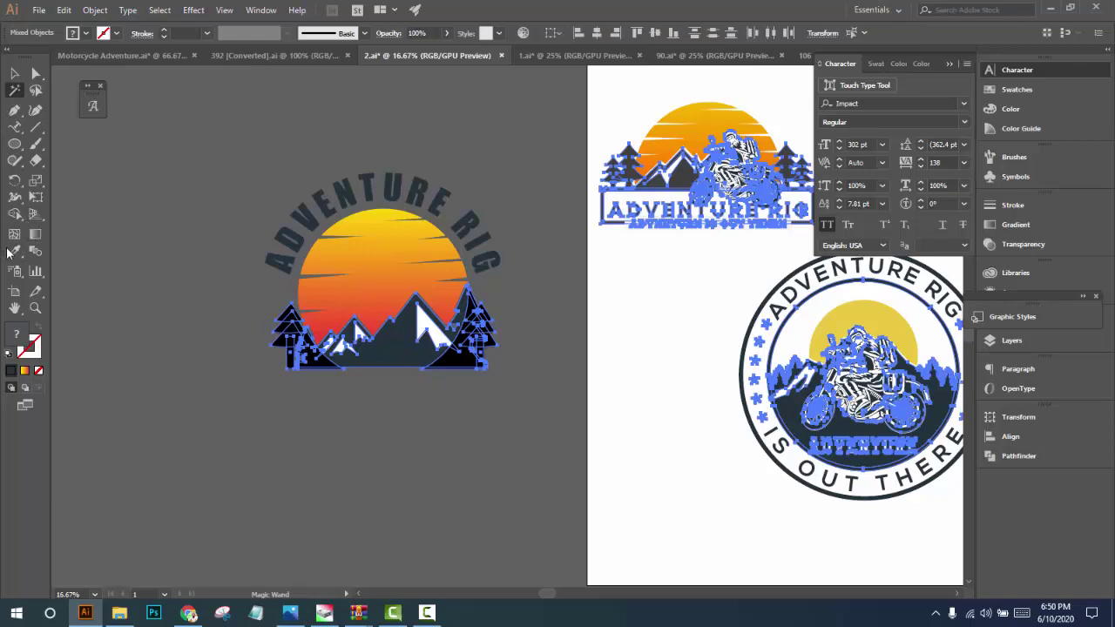
left_click(14, 250)
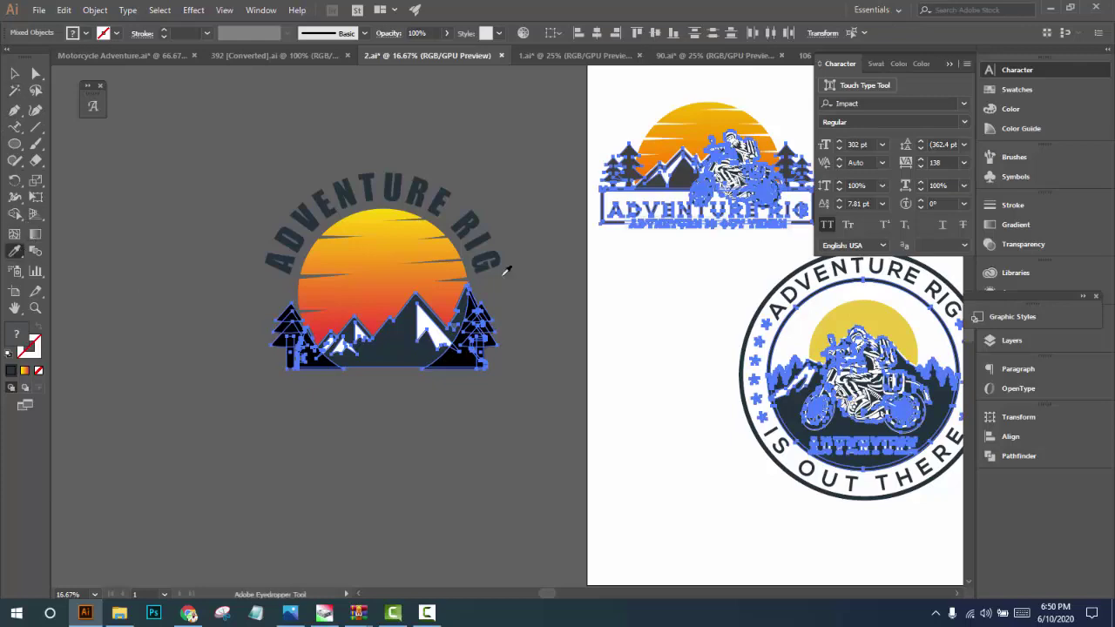
left_click(420, 185)
left_click(496, 374, "ctrl")
Draw a thin four-corner bar with the Pen tool beneath the mountains and pines
scroll(478, 406, "up", 1)
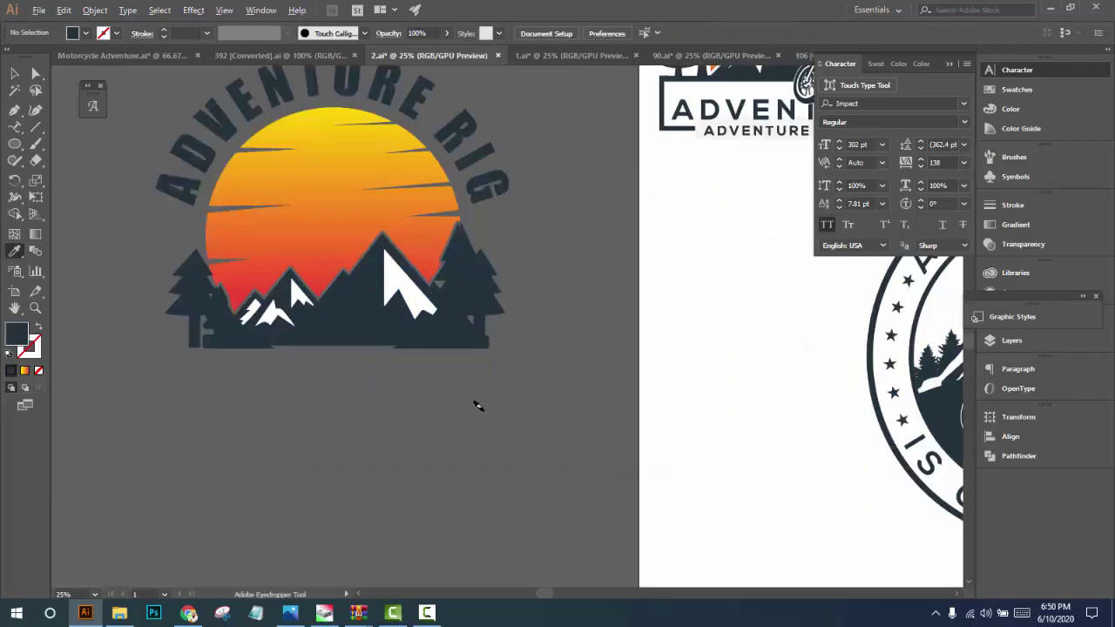
scroll(477, 406, "down", 1)
scroll(497, 428, "left", 2)
key("v")
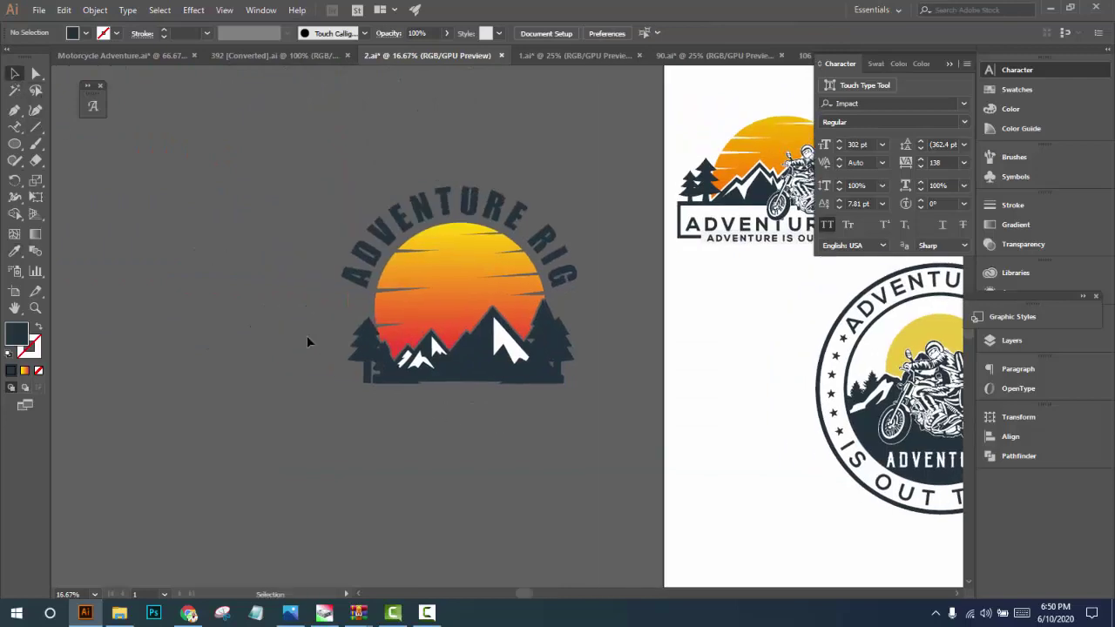
scroll(539, 445, "up", 1)
scroll(572, 449, "down", 1)
scroll(316, 416, "right", 2)
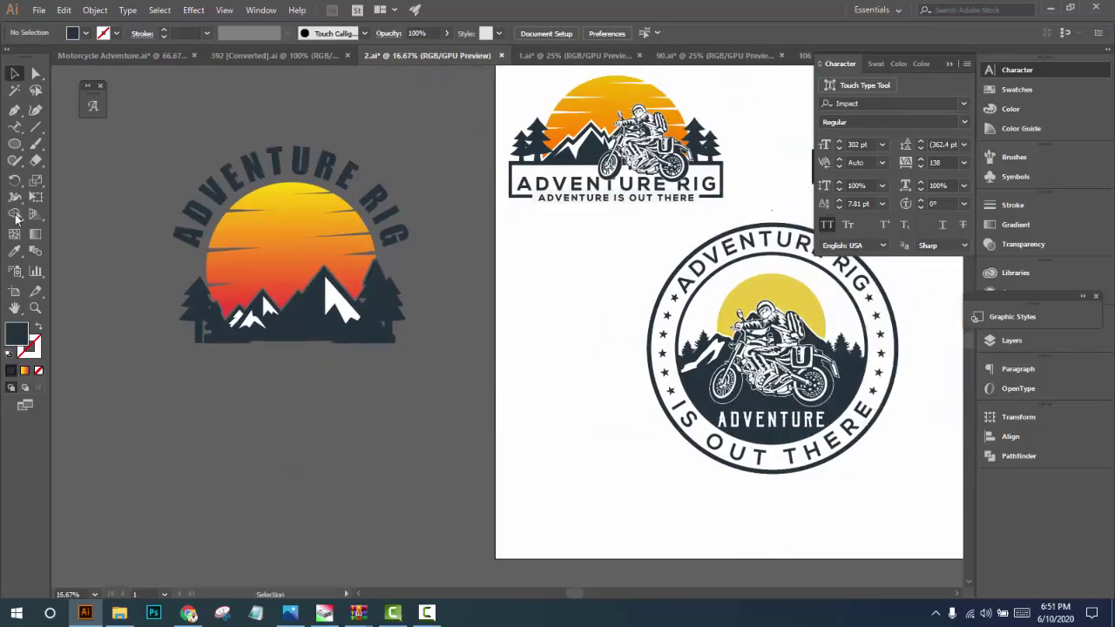
left_click(14, 110)
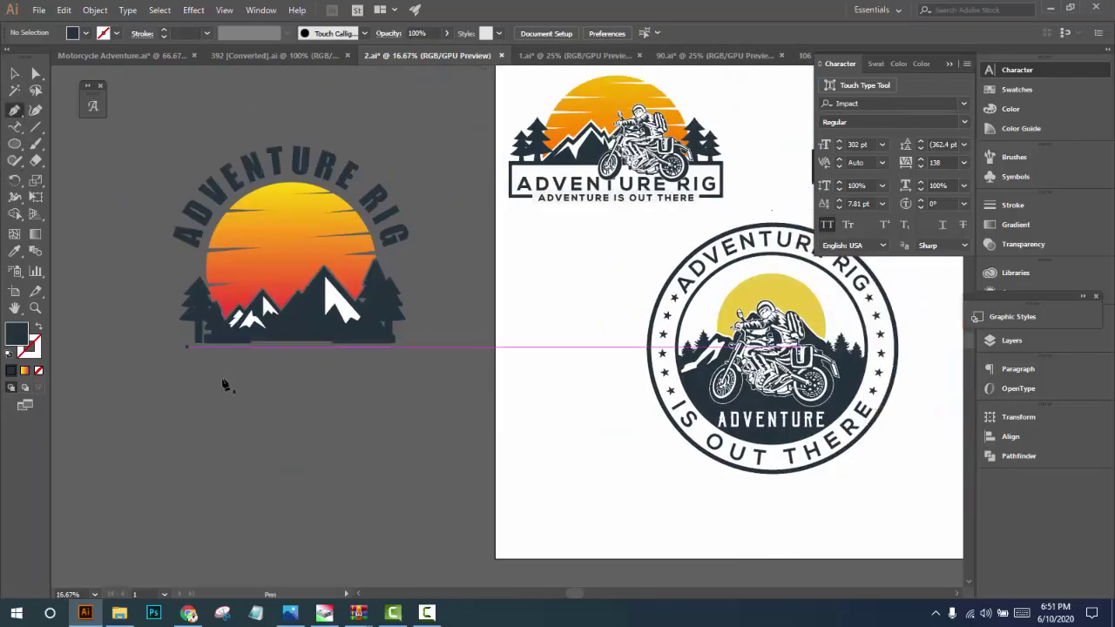
left_click(172, 337)
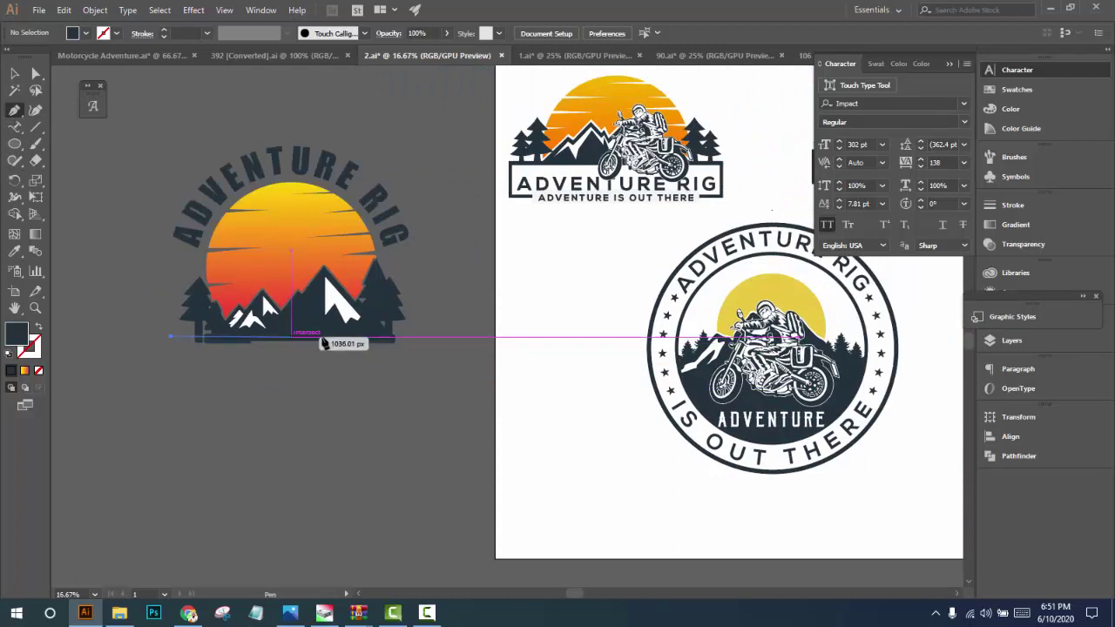
left_click(408, 349, "shift")
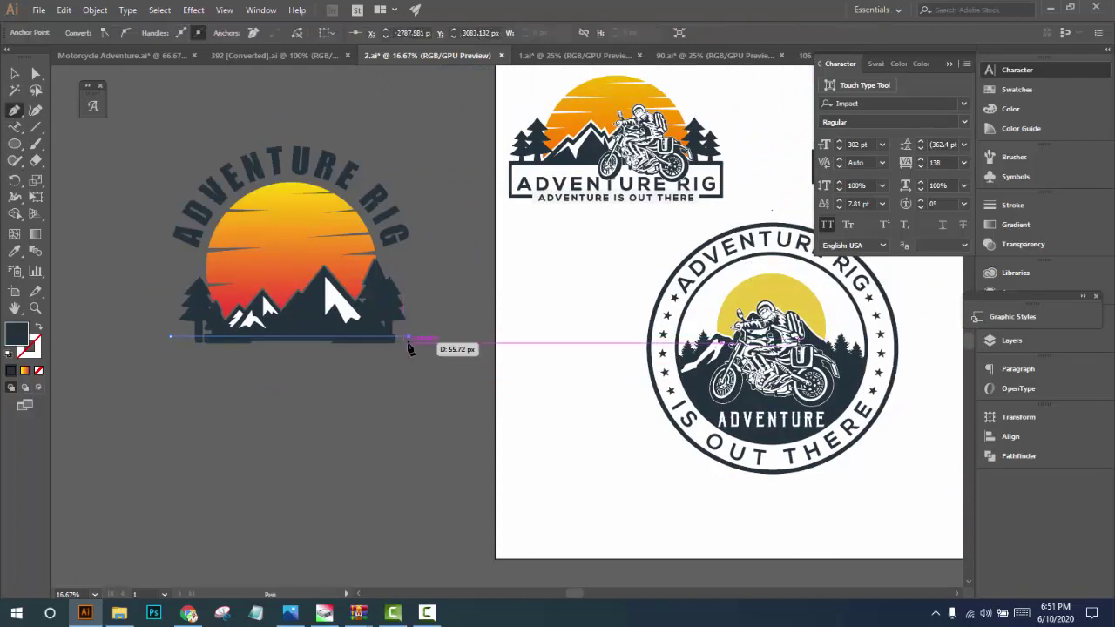
left_click(408, 347)
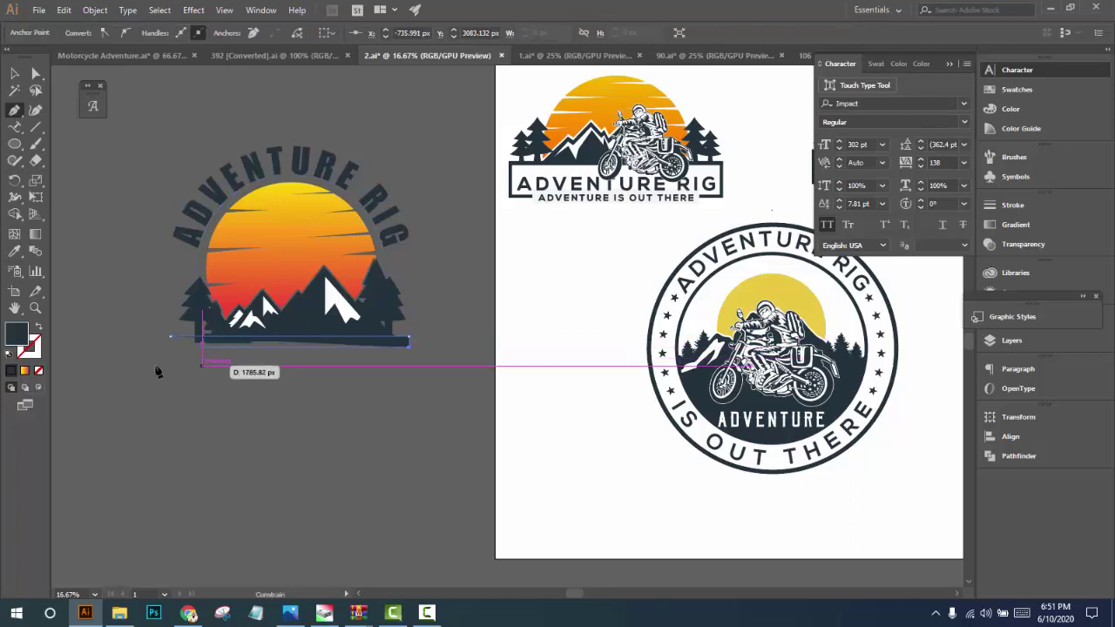
left_click(172, 345)
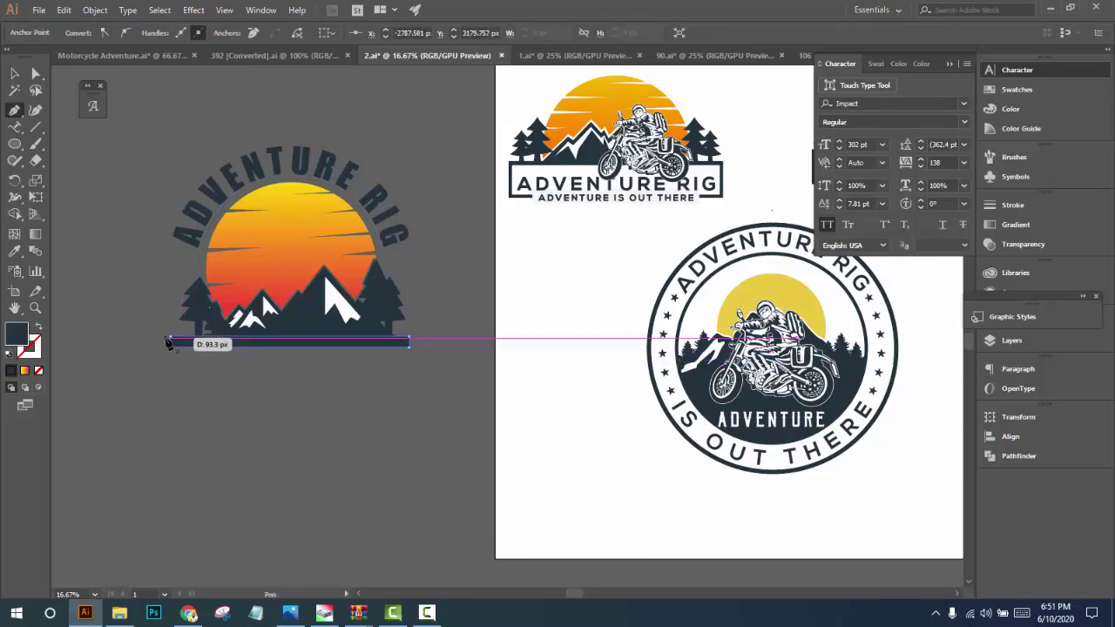
key("v")
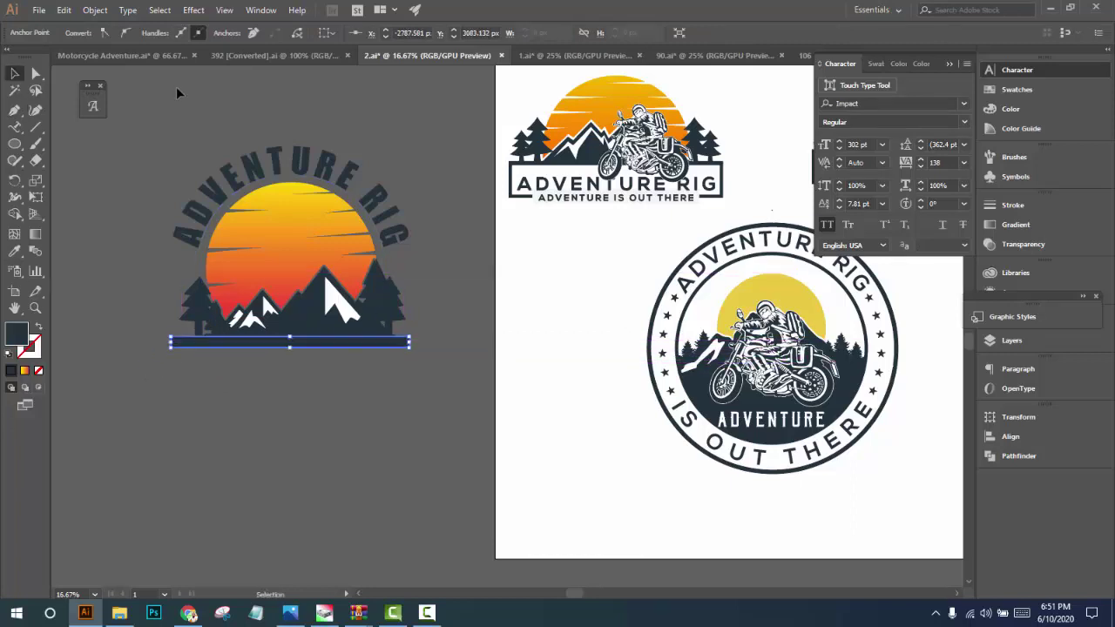
left_click(177, 92)
key("ctrl+a")
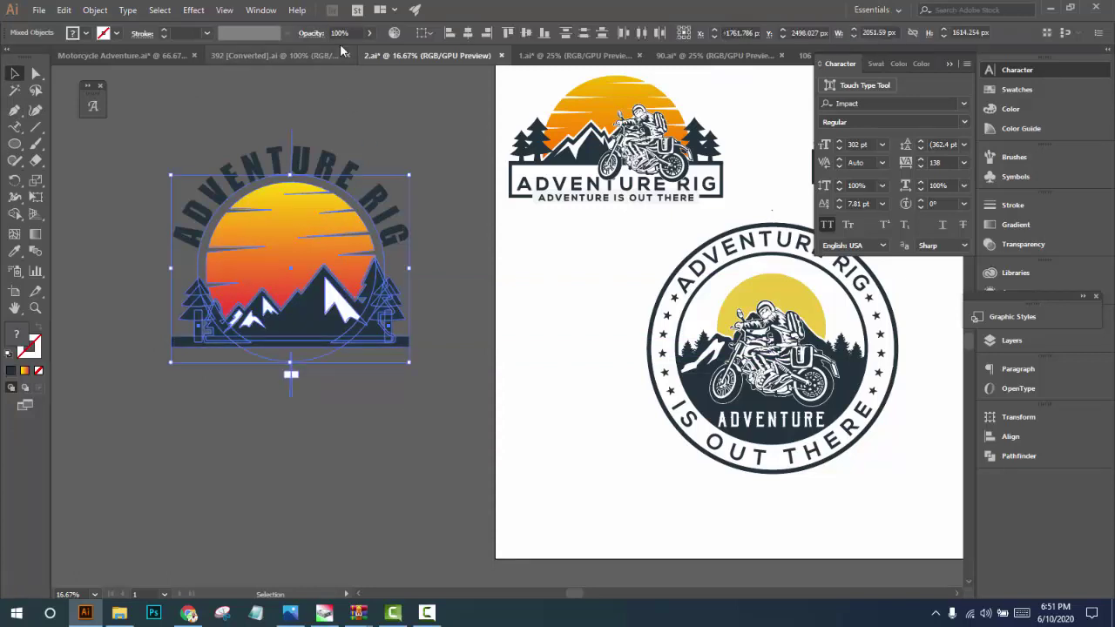
Pan to the reference badges and select their curved IS OUT THERE text
left_click(413, 341)
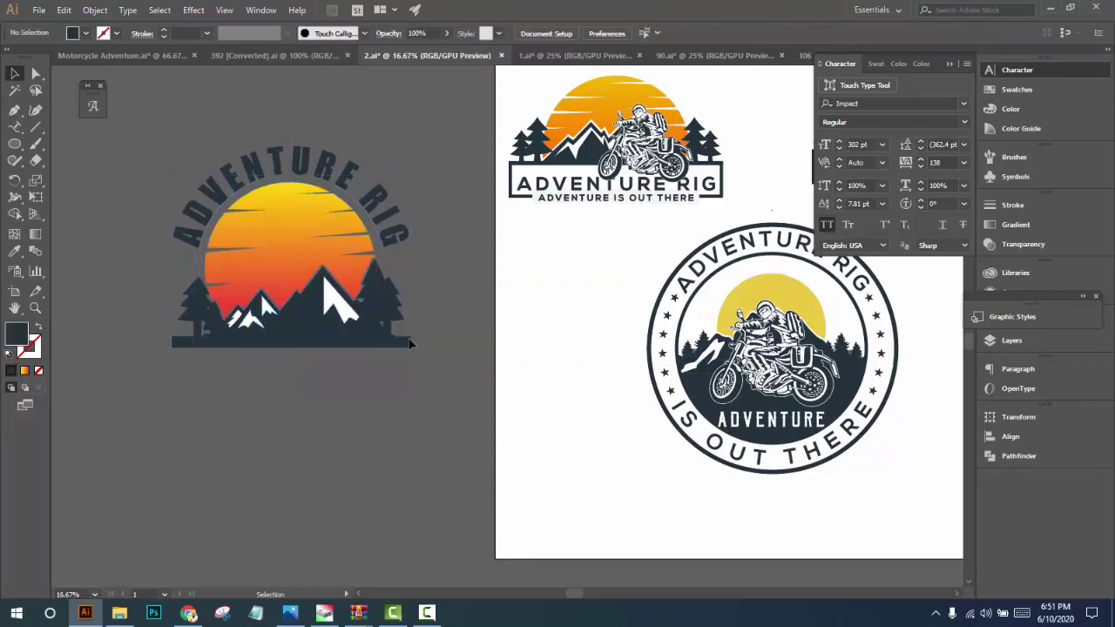
scroll(357, 427, "down", 2, "alt")
scroll(358, 425, "down", 1, "alt")
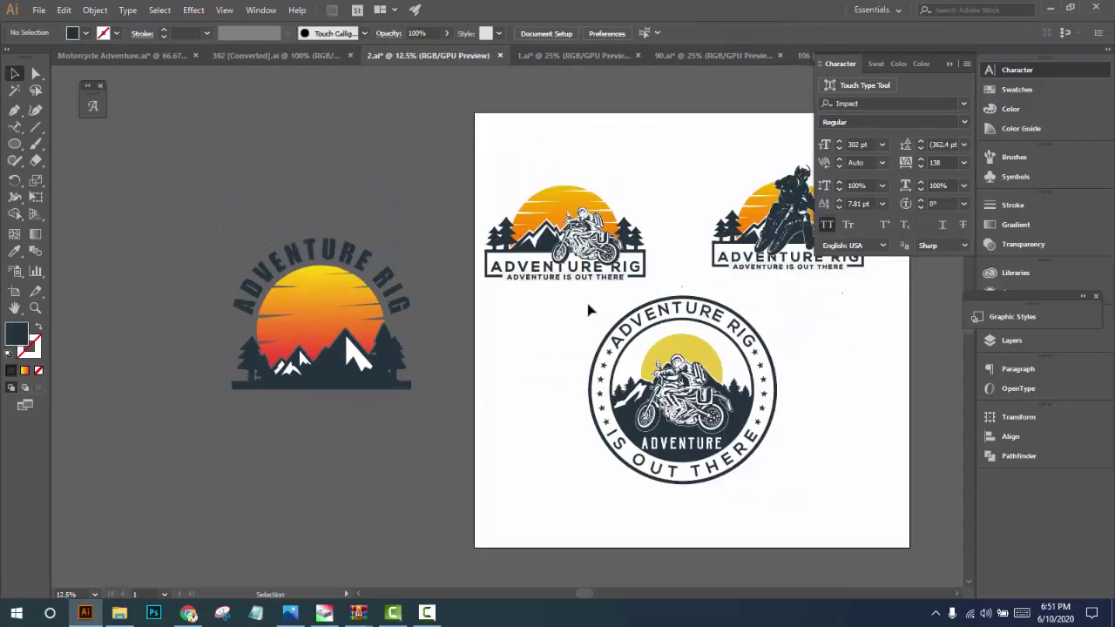
scroll(550, 289, "up", 1, "alt")
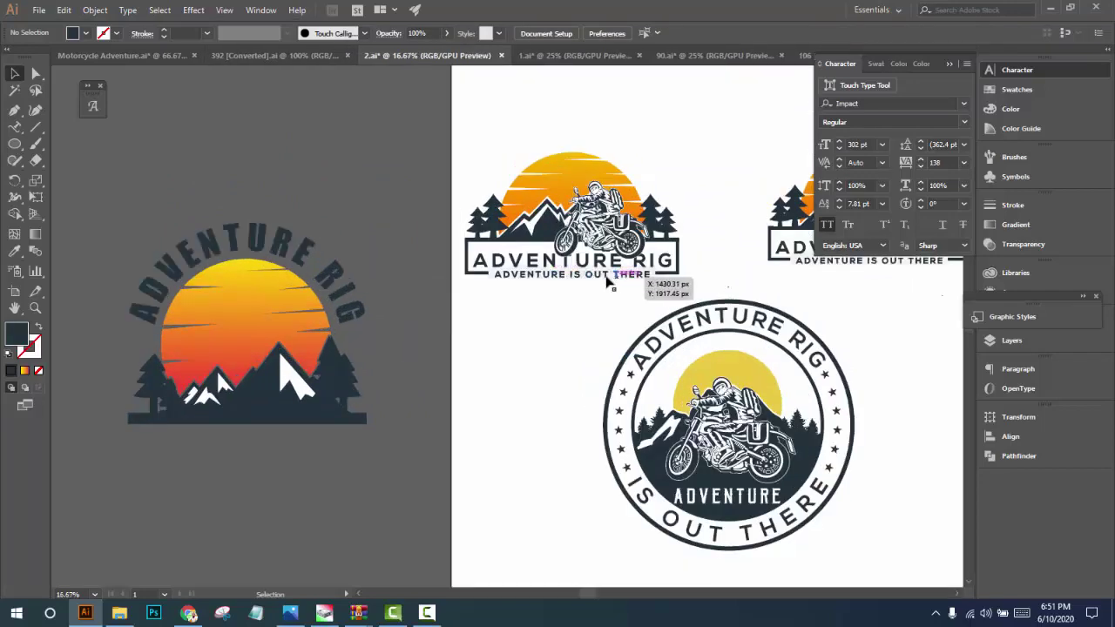
left_click_drag(716, 306, 530, 285)
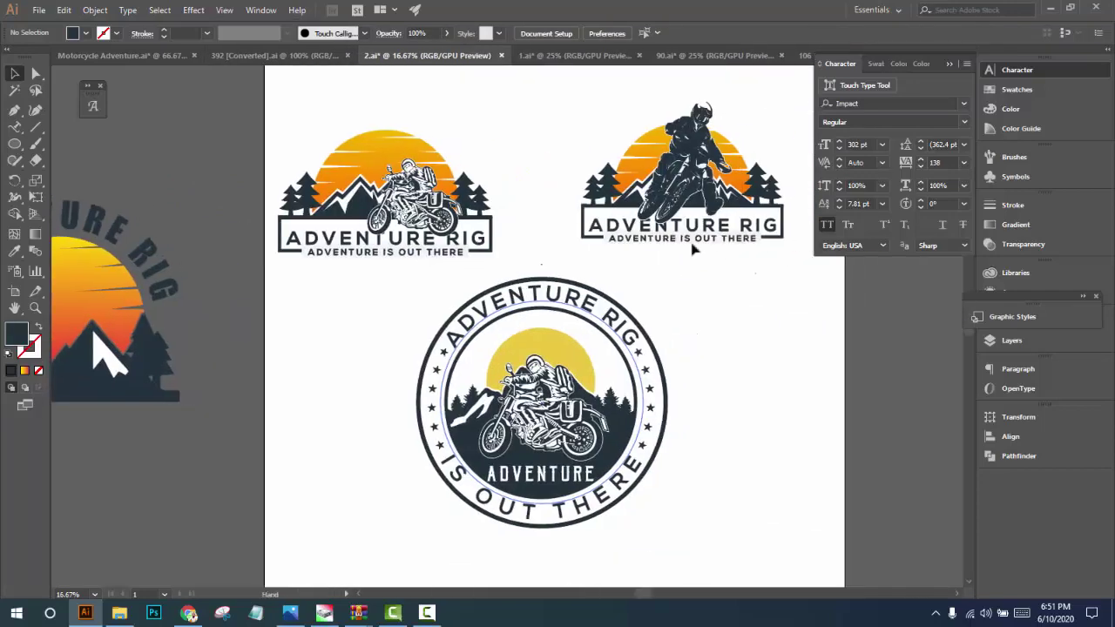
left_click(573, 512)
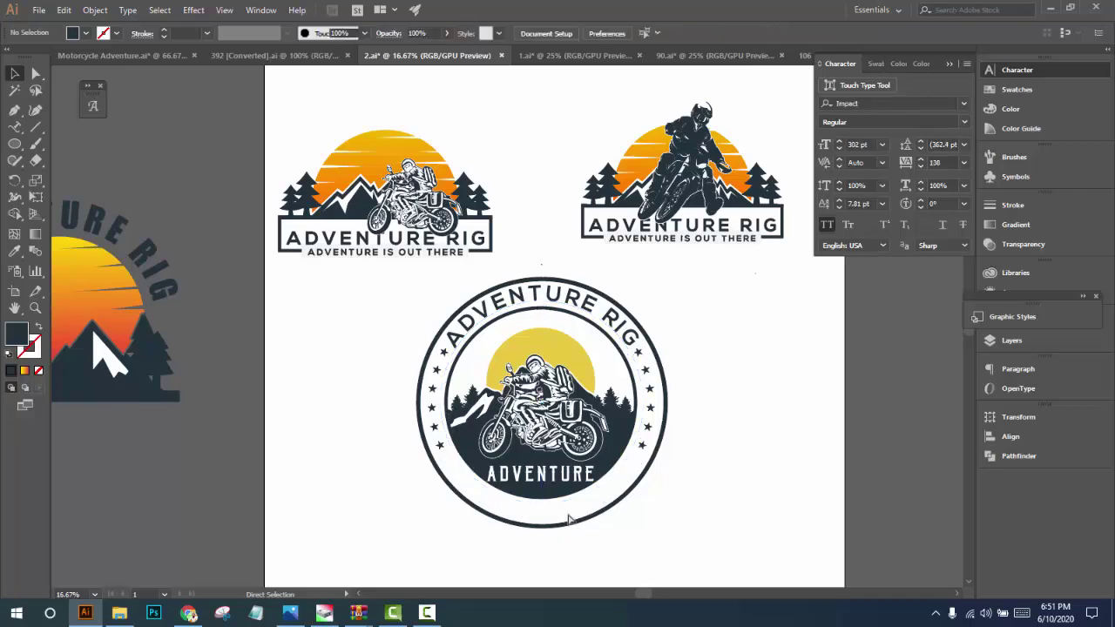
Paste IS OUT THERE as new horizontal text just under the logo's base
left_click(15, 128)
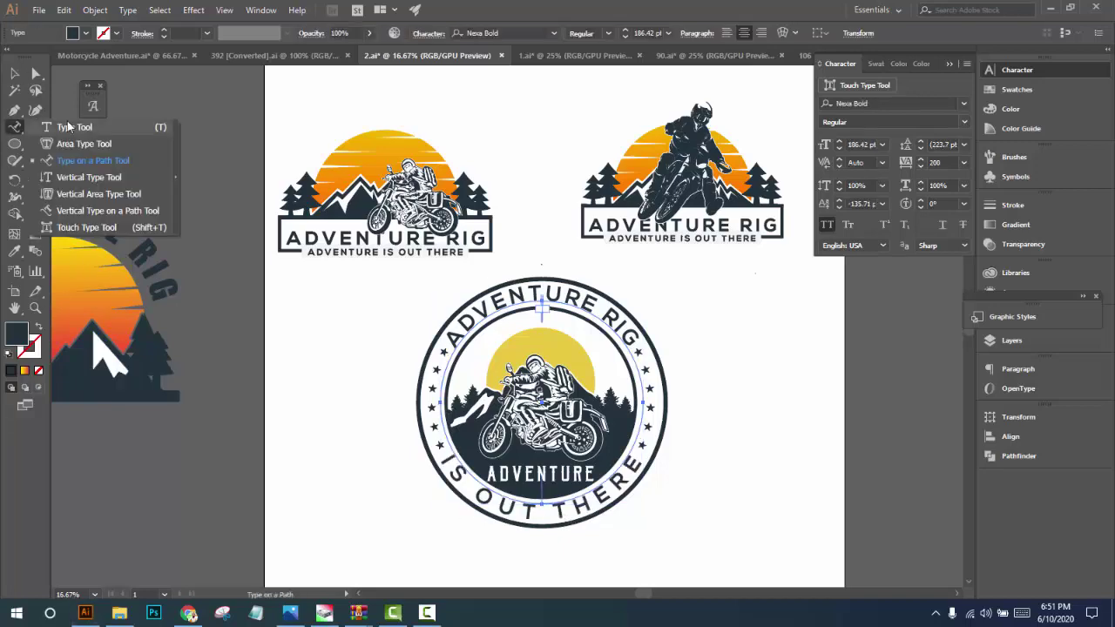
left_click_drag(209, 377, 525, 293)
left_click(351, 353)
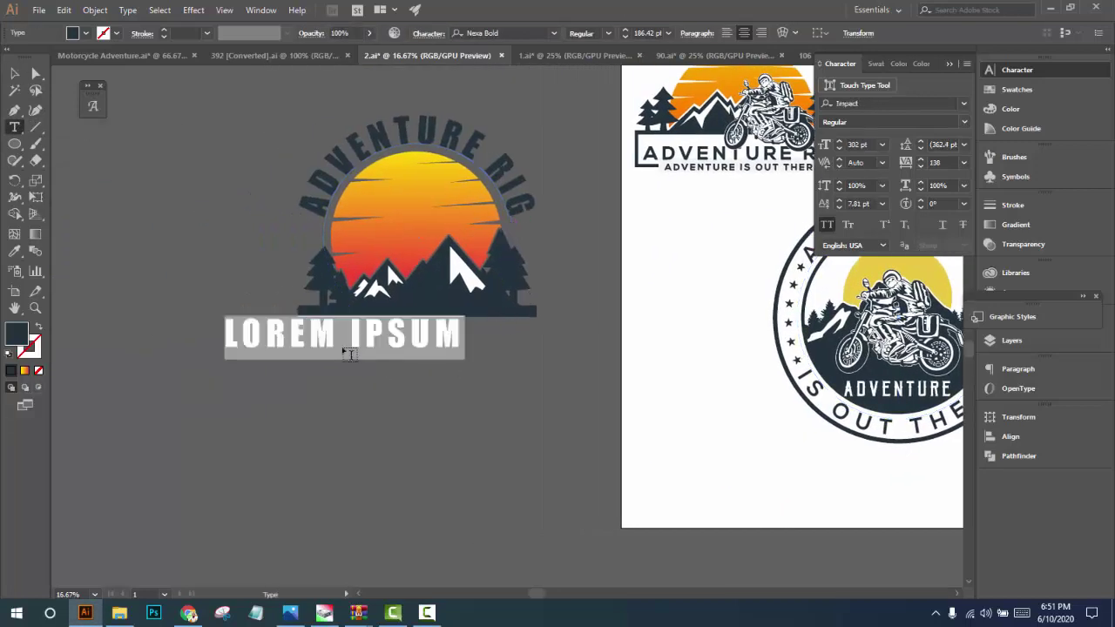
key("ctrl+v")
key("Escape")
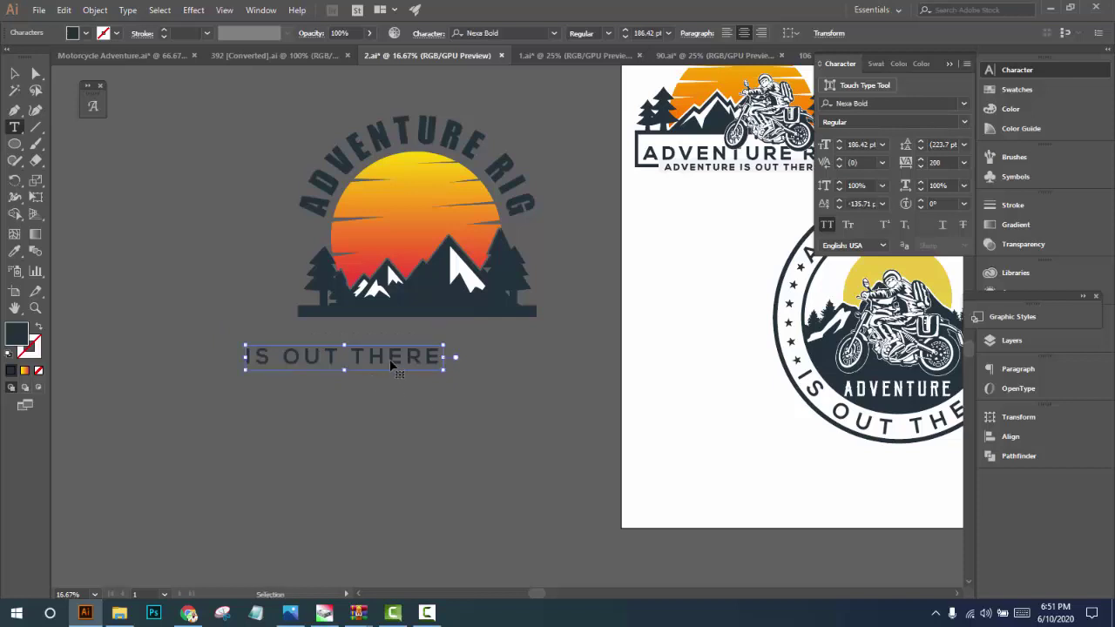
left_click_drag(397, 364, 478, 370)
left_click(479, 366, "ctrl")
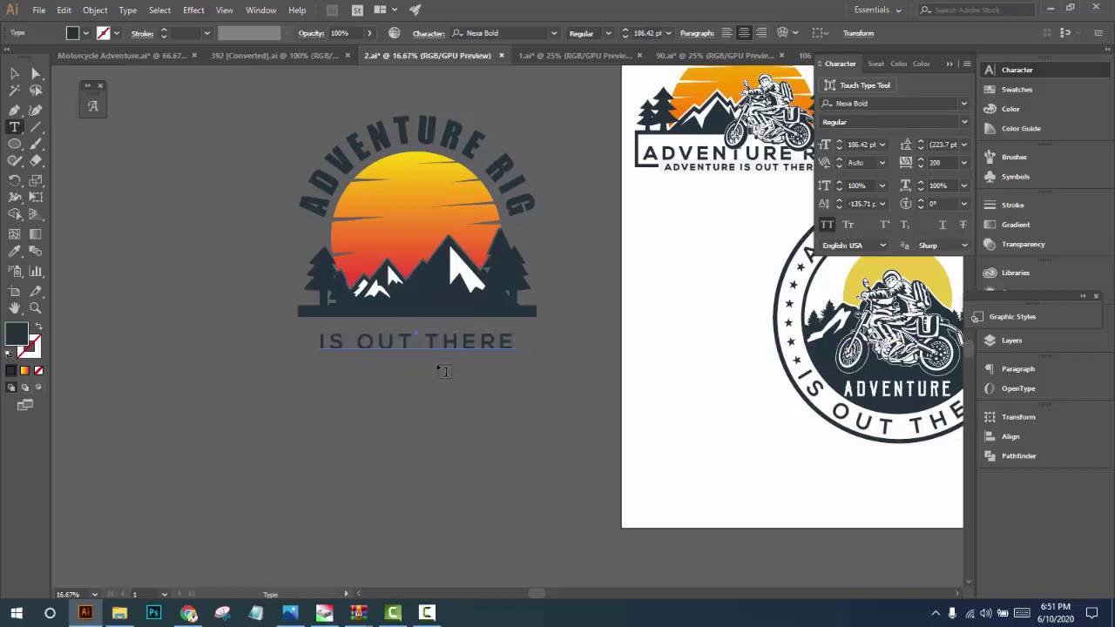
Give IS OUT THERE ADVENTURE RIG's Impact style, move it below the mountains and drag a copy down
left_click(15, 75)
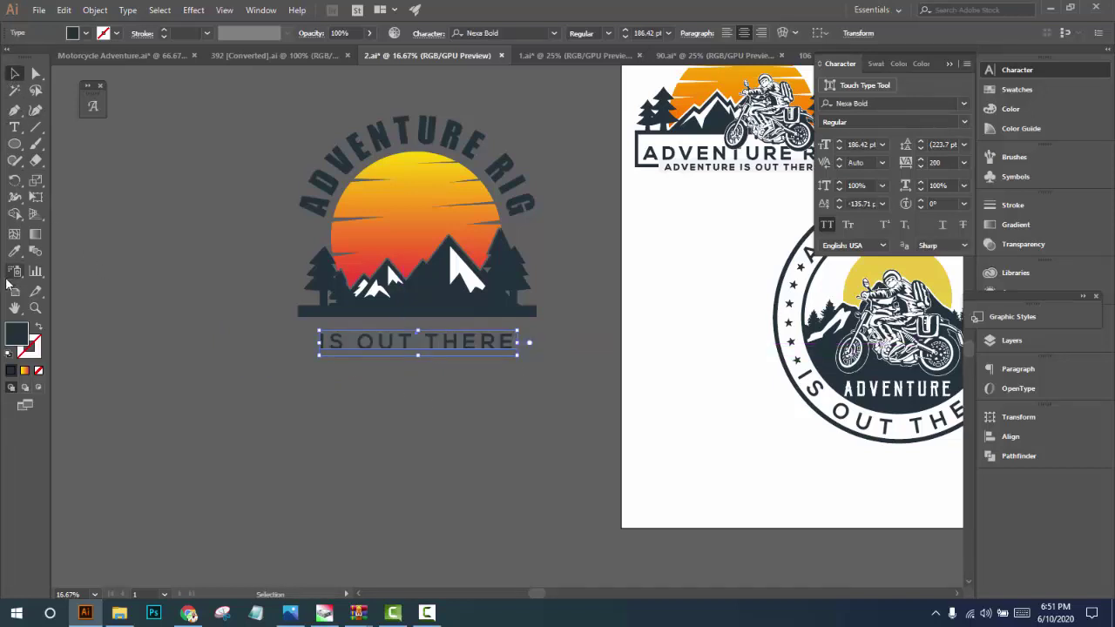
left_click(15, 252)
left_click(329, 179)
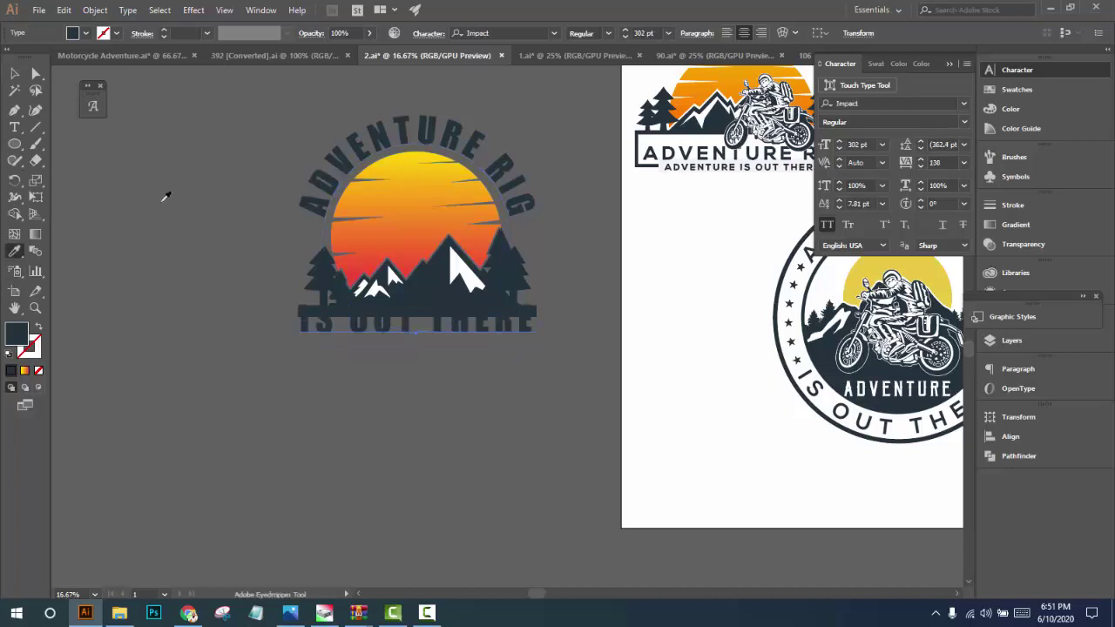
left_click(15, 76)
left_click_drag(498, 342, 499, 358)
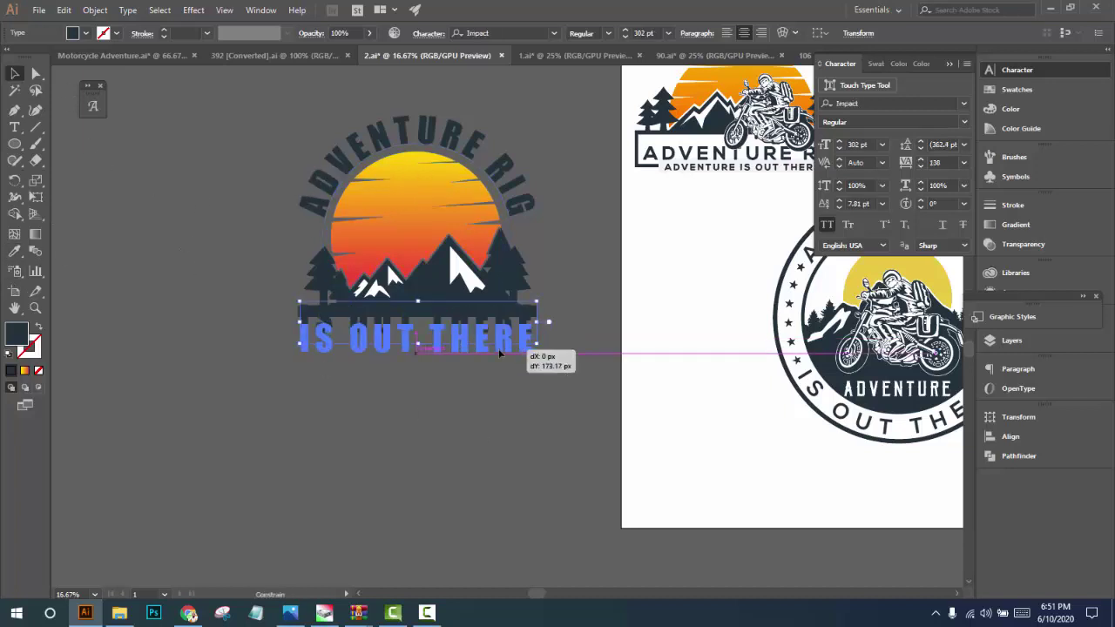
left_click(499, 415)
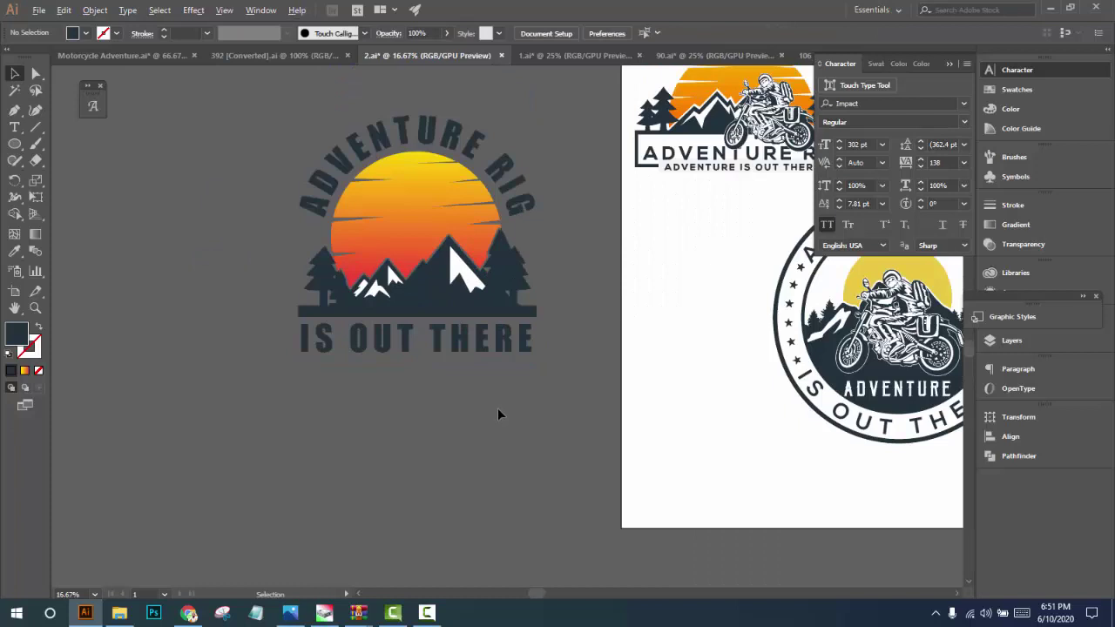
mouse_move(476, 346)
left_mouse_down()
mouse_move(486, 373)
mouse_move(459, 404)
mouse_move(439, 364)
left_mouse_up()
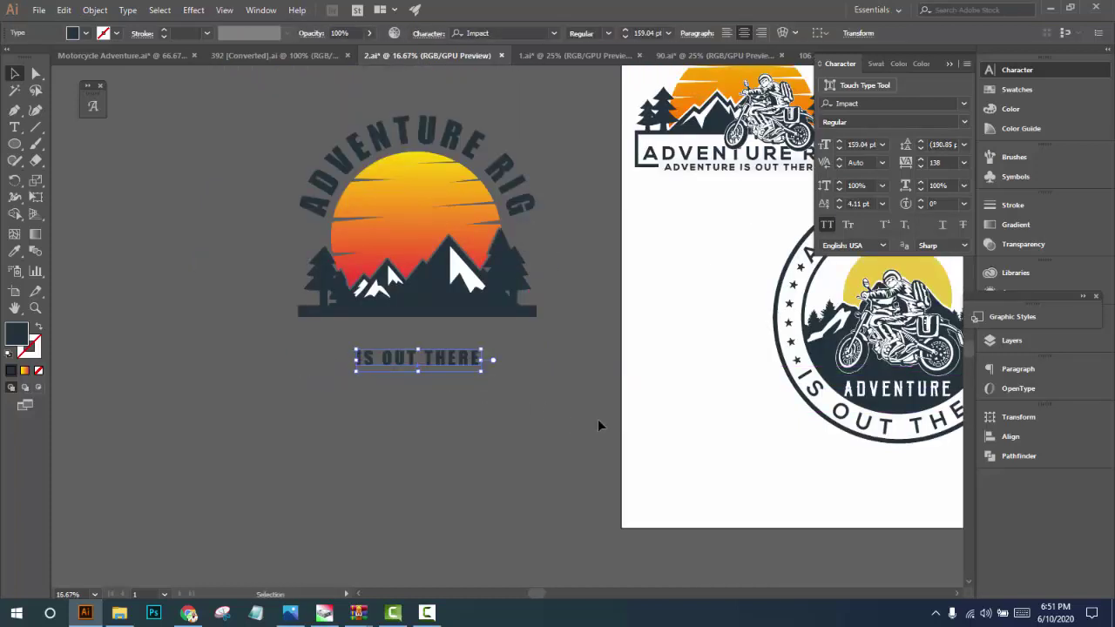
Scale the ADVENTURE word up to span the badge under the mountains
left_click(642, 448)
mouse_move(893, 416)
left_mouse_down()
mouse_move(622, 459)
mouse_move(783, 424)
mouse_move(311, 369)
mouse_move(424, 381)
left_mouse_up()
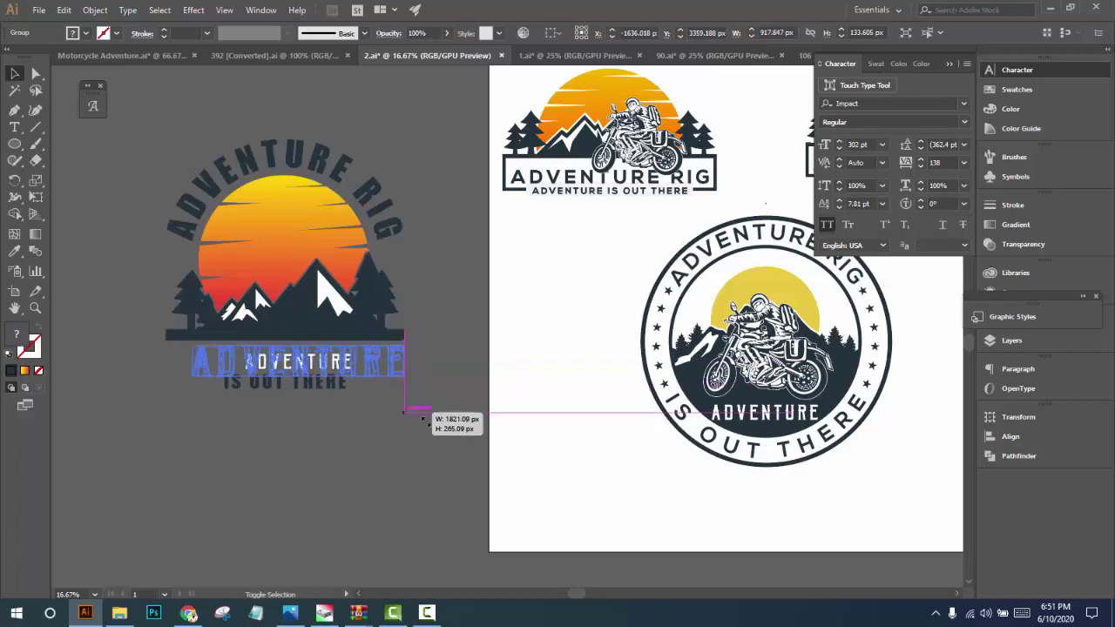
left_click_drag(319, 386, 344, 409)
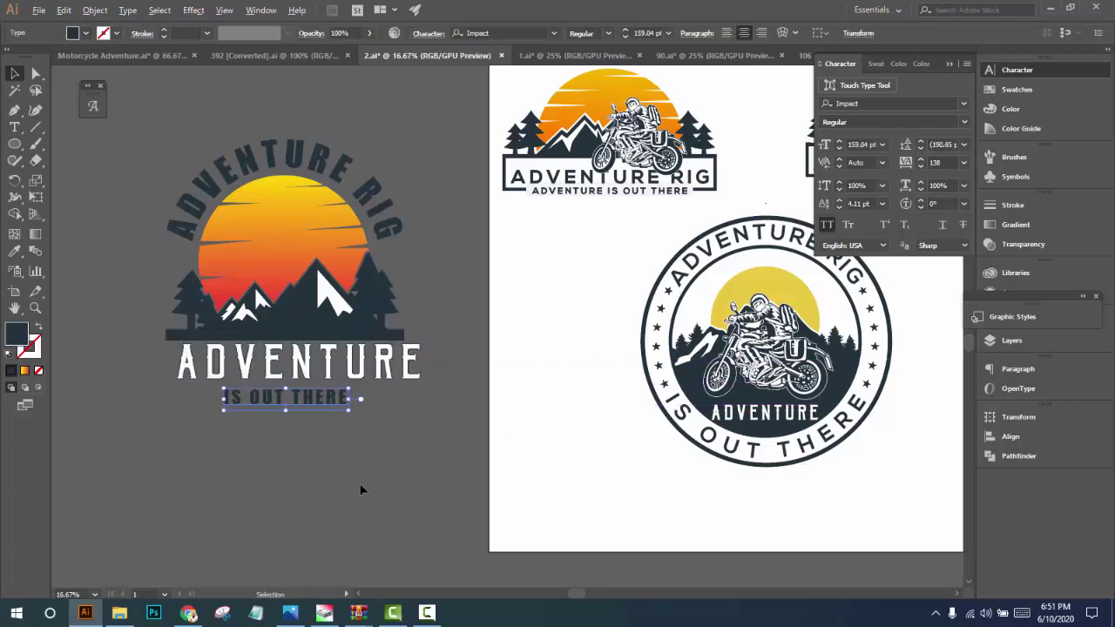
left_click(217, 216, "shift")
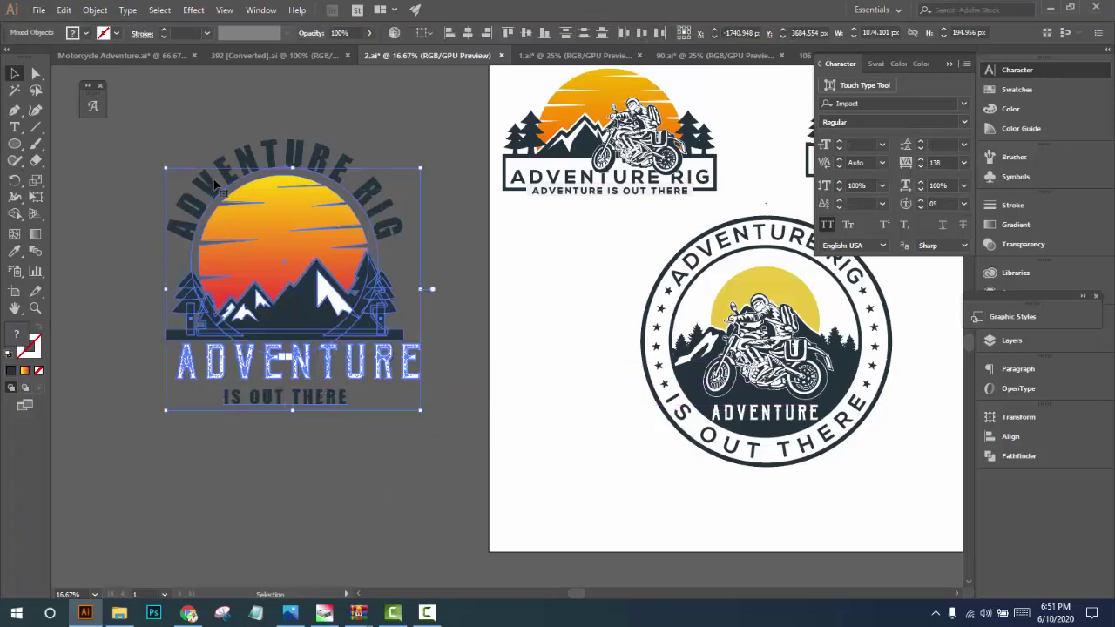
left_click(445, 170)
Move ADVENTURE down slightly and nudge IS OUT THERE up just beneath it
key("ctrl+plus")
key("ctrl+plus")
left_click_drag(442, 280, 442, 301)
left_click(604, 366)
left_click_drag(491, 360, 490, 355)
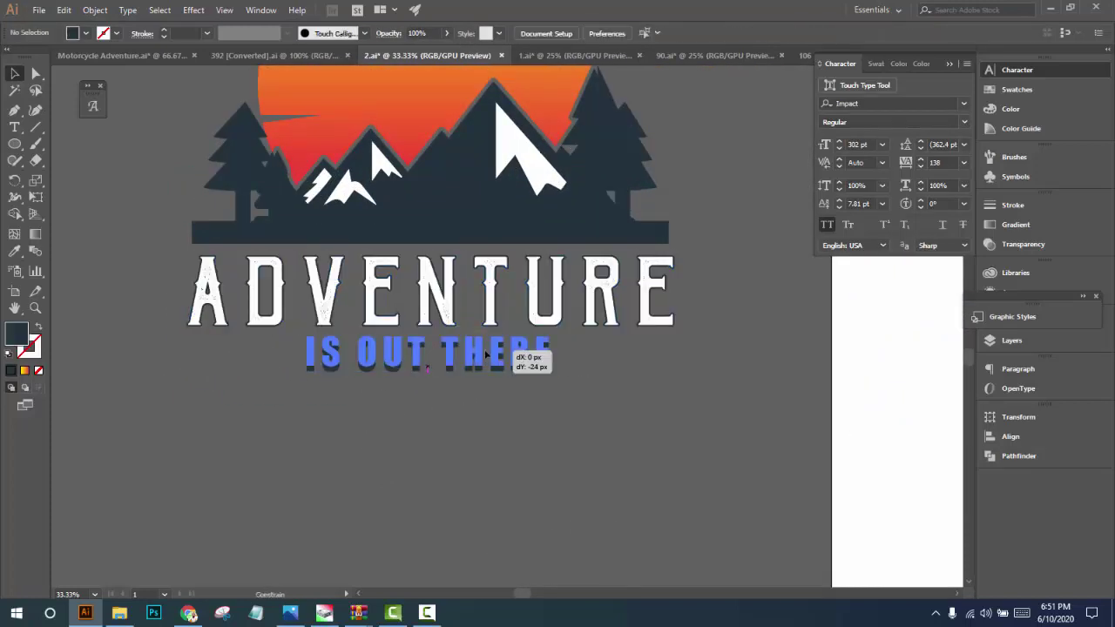
left_click(559, 408)
scroll(559, 407, "down", 2)
left_click_drag(591, 425, 506, 449)
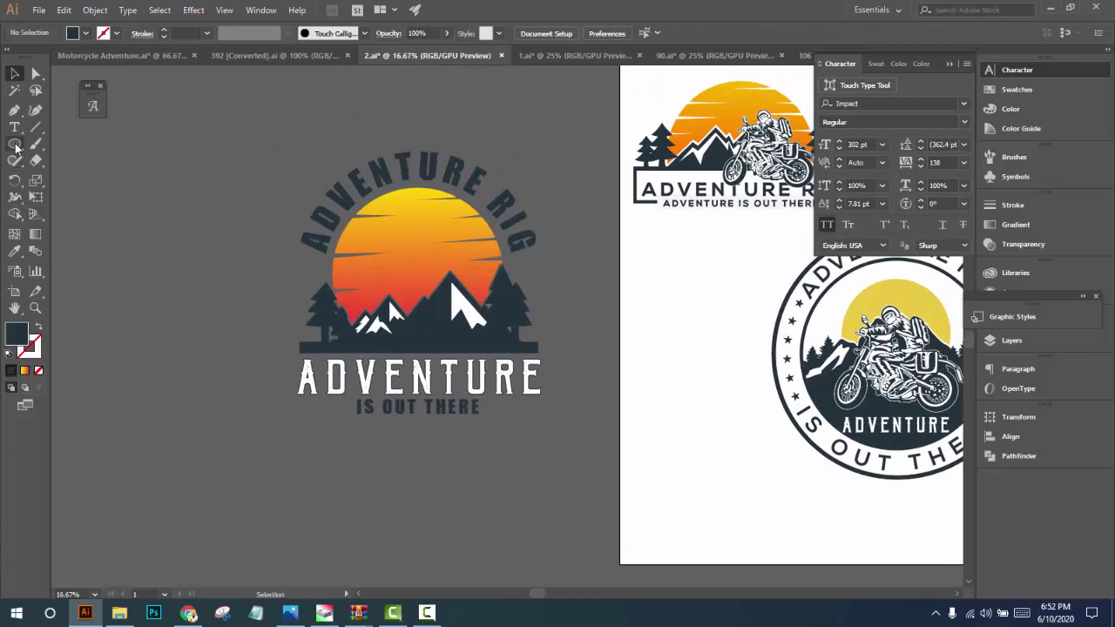
Draw a thin bar right of IS OUT THERE and copy it to the left side
left_click_drag(16, 144, 88, 122)
scroll(563, 461, "up", 1)
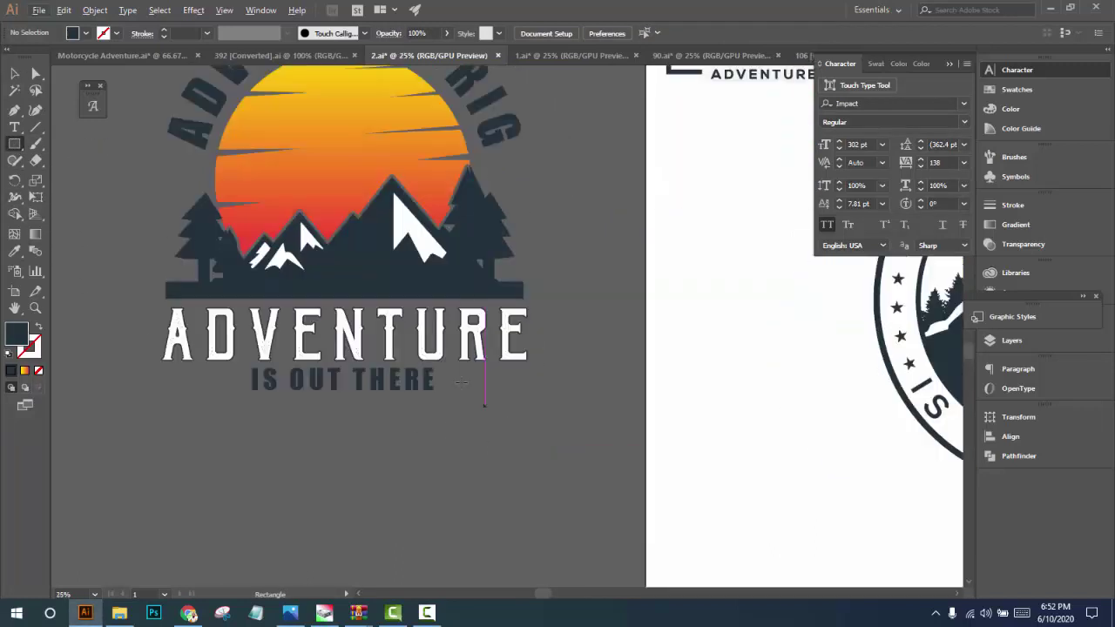
mouse_move(442, 376)
left_mouse_down()
mouse_move(503, 381)
mouse_move(238, 386)
left_mouse_up()
left_click(15, 73)
left_click(486, 425)
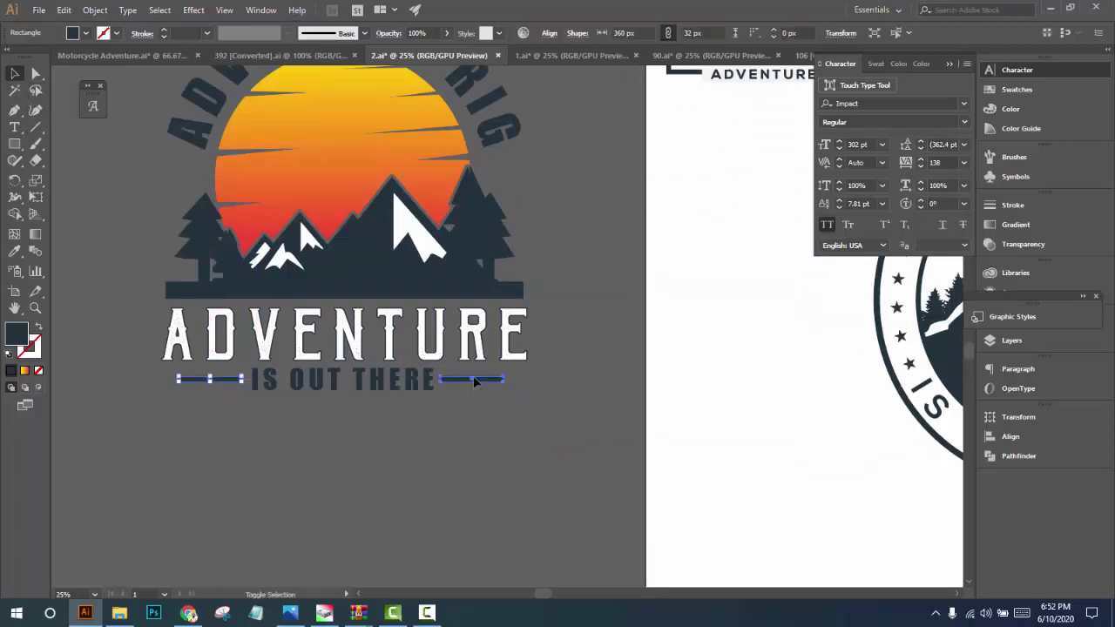
Select the whole badge and centre its parts horizontally
scroll(516, 493, "down", 1)
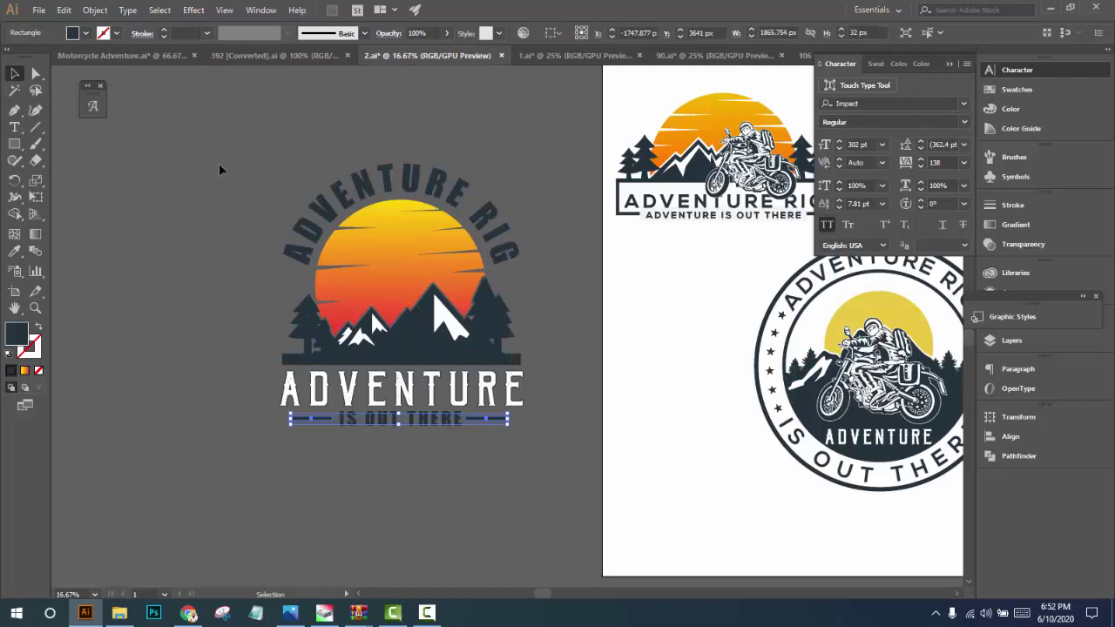
left_click_drag(218, 163, 490, 82)
left_click(472, 31)
left_click(546, 483)
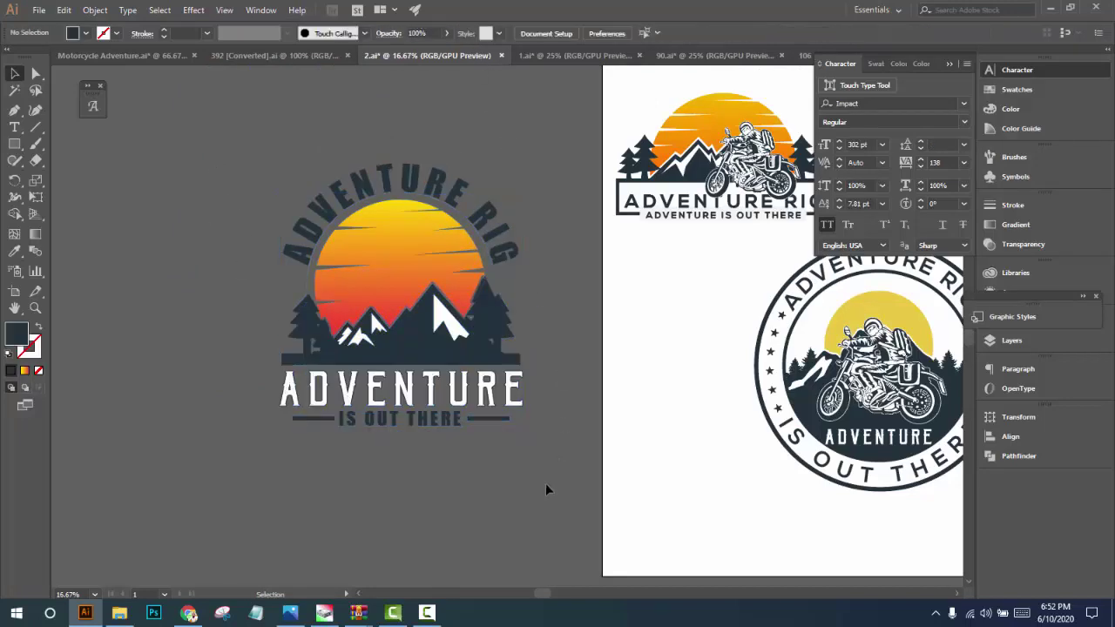
Reselect the entire badge and align its parts on their centre again
scroll(433, 472, "up", 1)
scroll(455, 485, "up", 1)
scroll(456, 492, "down", 1)
scroll(472, 501, "up", 1)
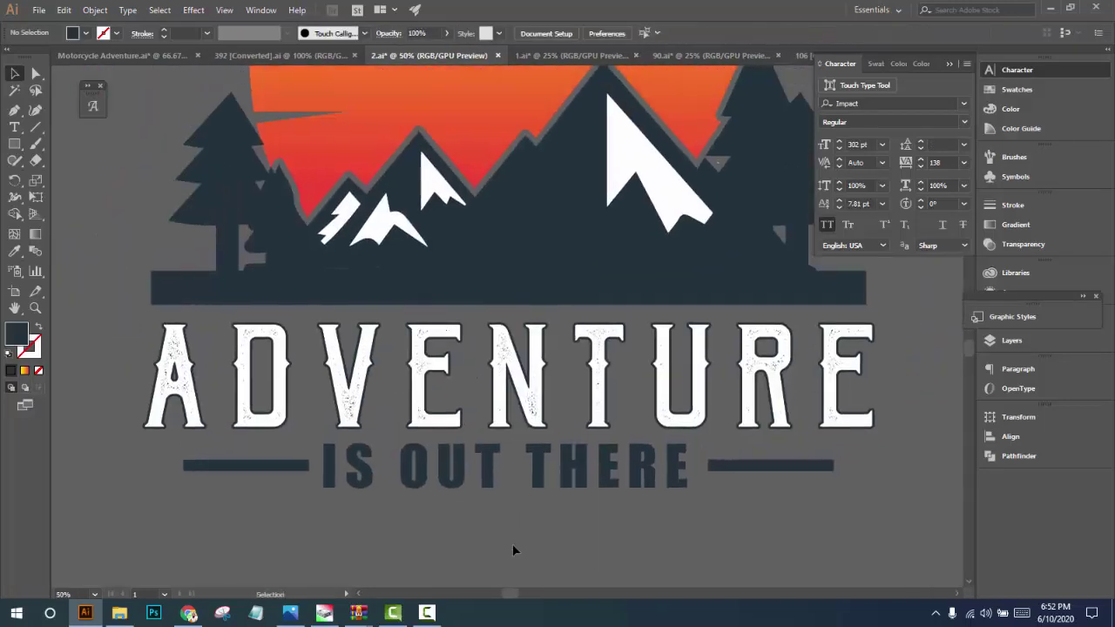
scroll(512, 544, "down", 1)
left_click_drag(615, 544, 526, 543)
scroll(526, 544, "down", 1)
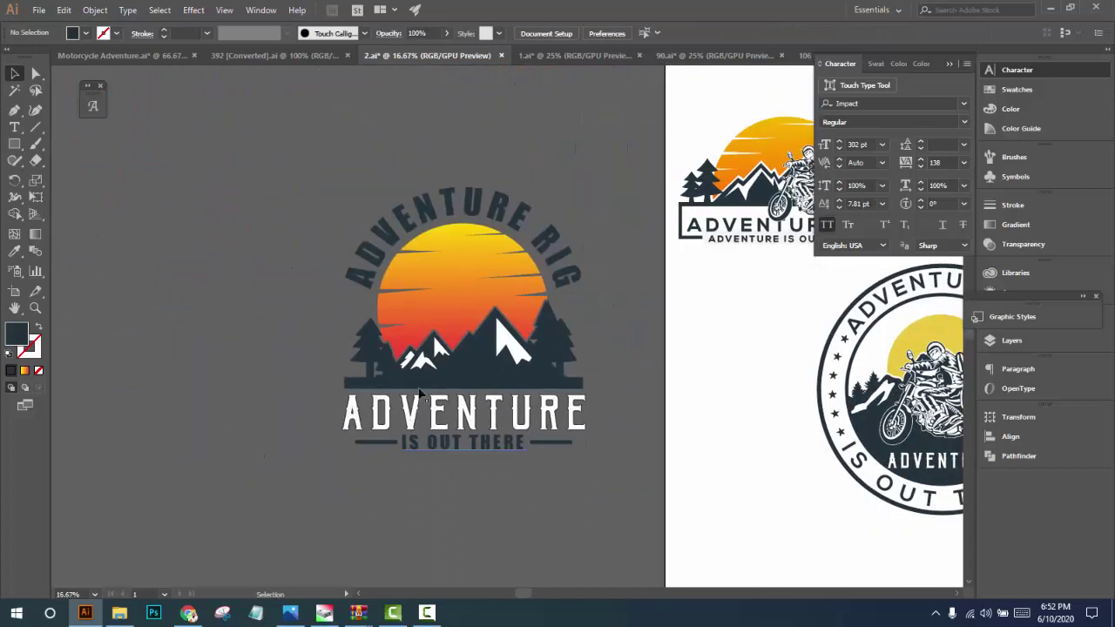
left_click_drag(616, 450, 419, 122)
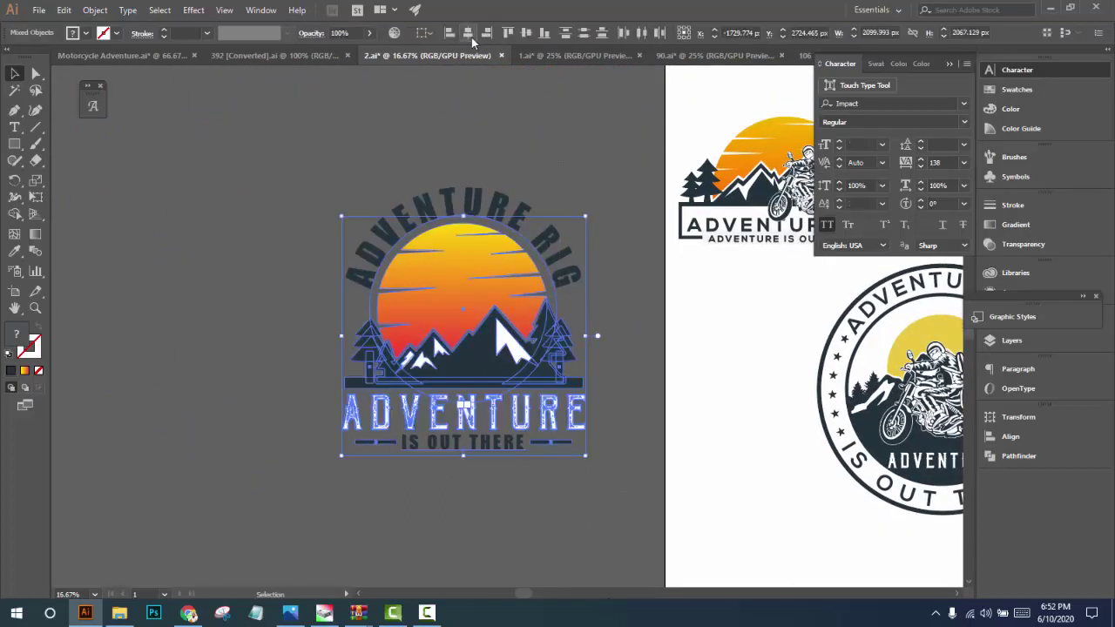
left_click(520, 461)
left_click_drag(526, 476, 463, 447)
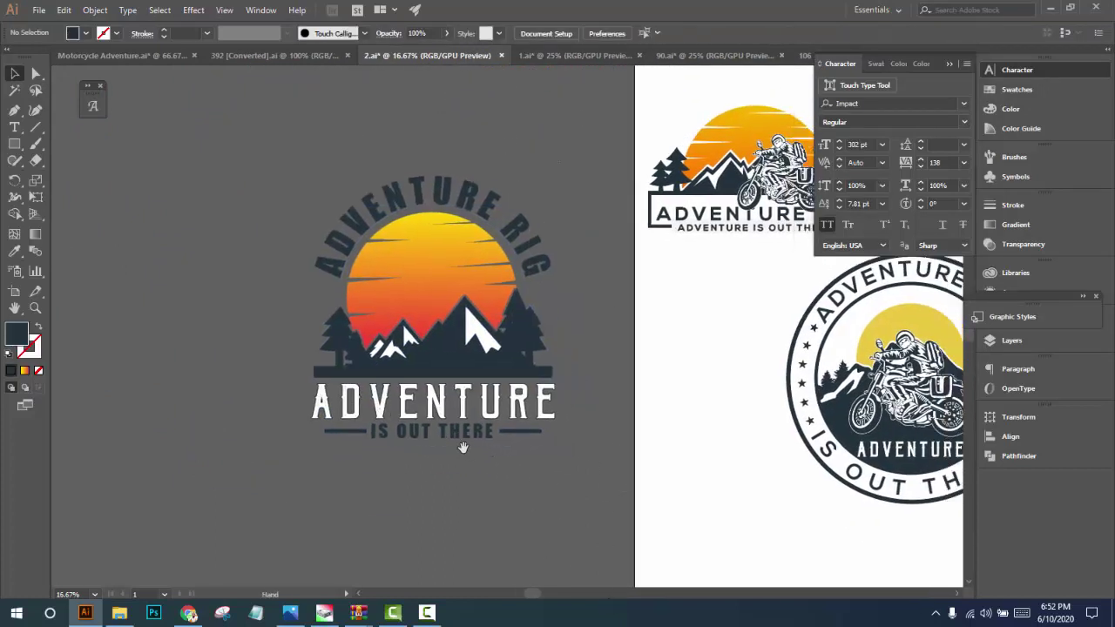
scroll(475, 481, "down", 1)
scroll(418, 436, "up", 2)
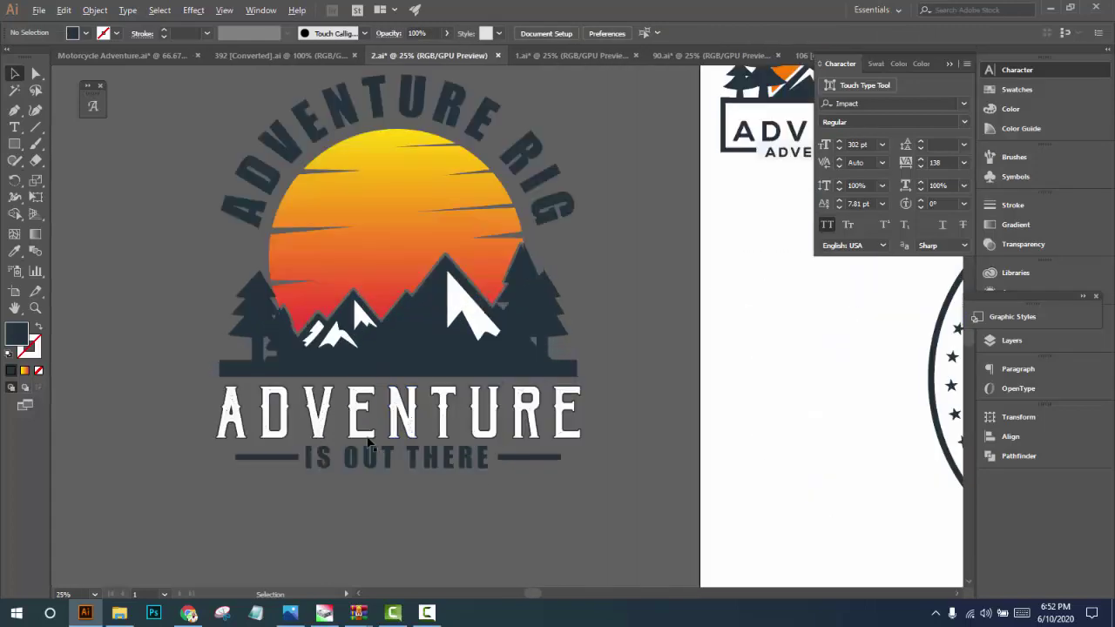
scroll(473, 426, "down", 1)
Add LOREM IPSUM placeholder text above the badge in the Bohem Press font
left_click(14, 129)
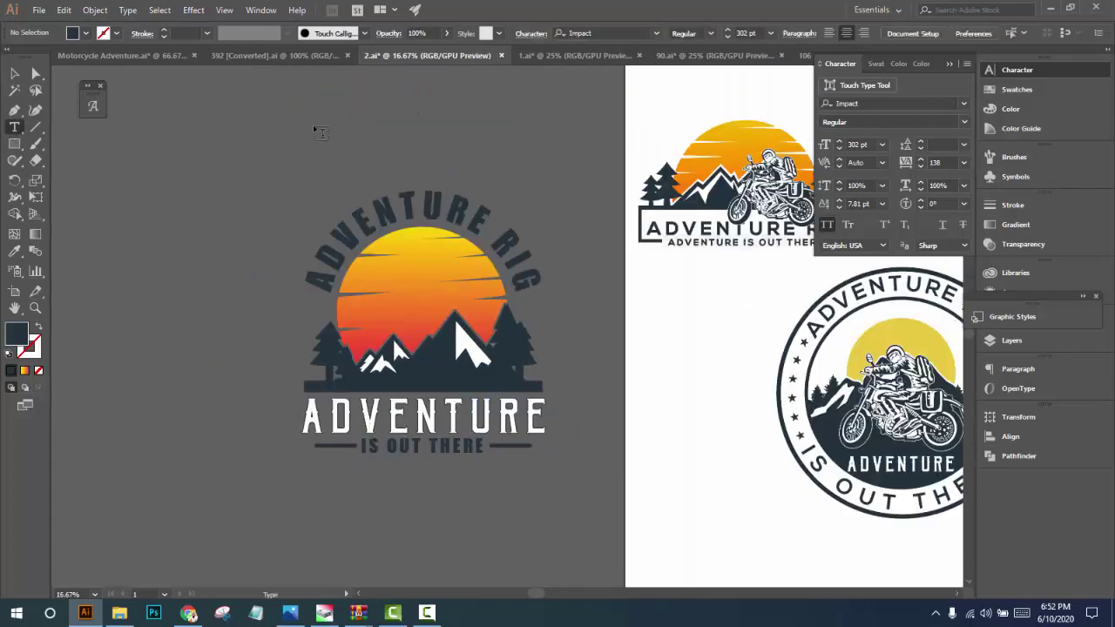
left_click(315, 130)
left_click(965, 103)
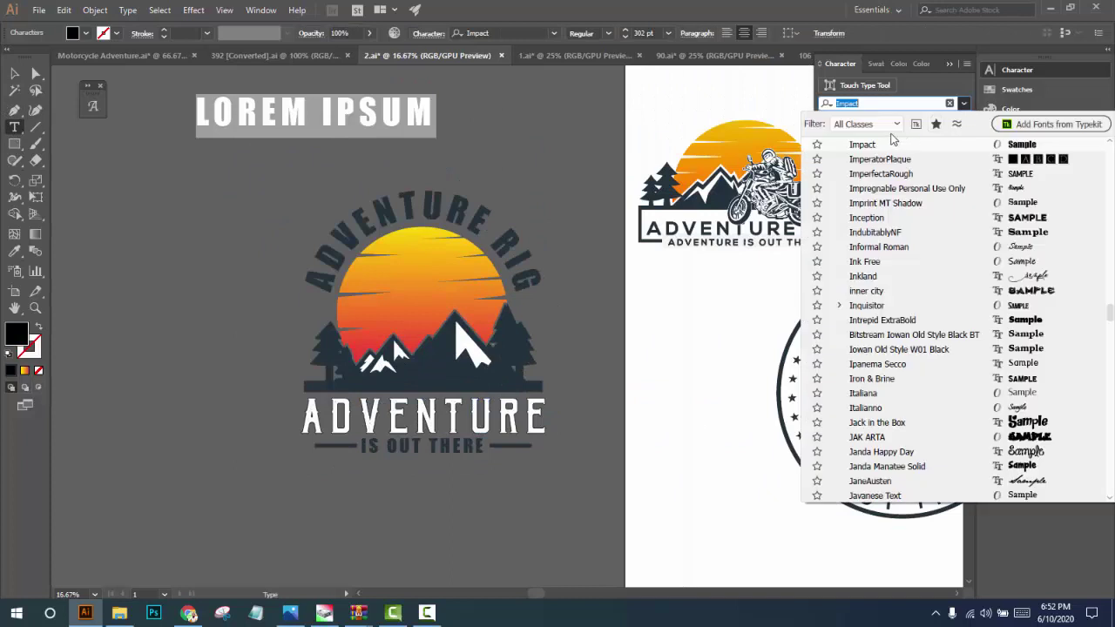
left_click(934, 124)
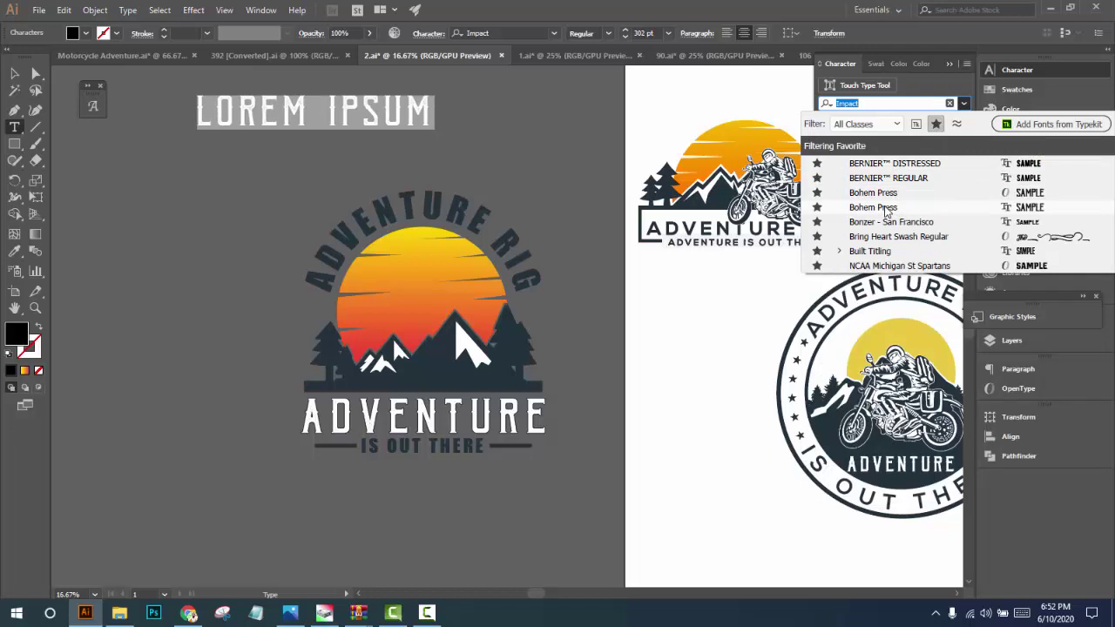
left_click(885, 210)
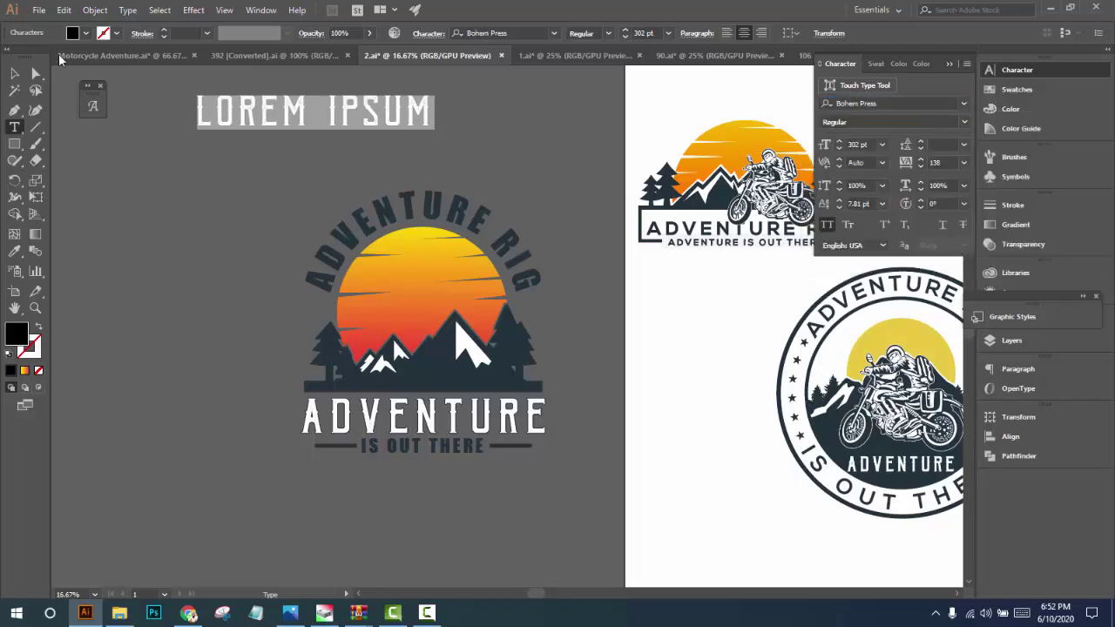
Zoom in and select the ADVENTURE title
left_click(15, 73)
left_click(218, 261)
key("ctrl+plus")
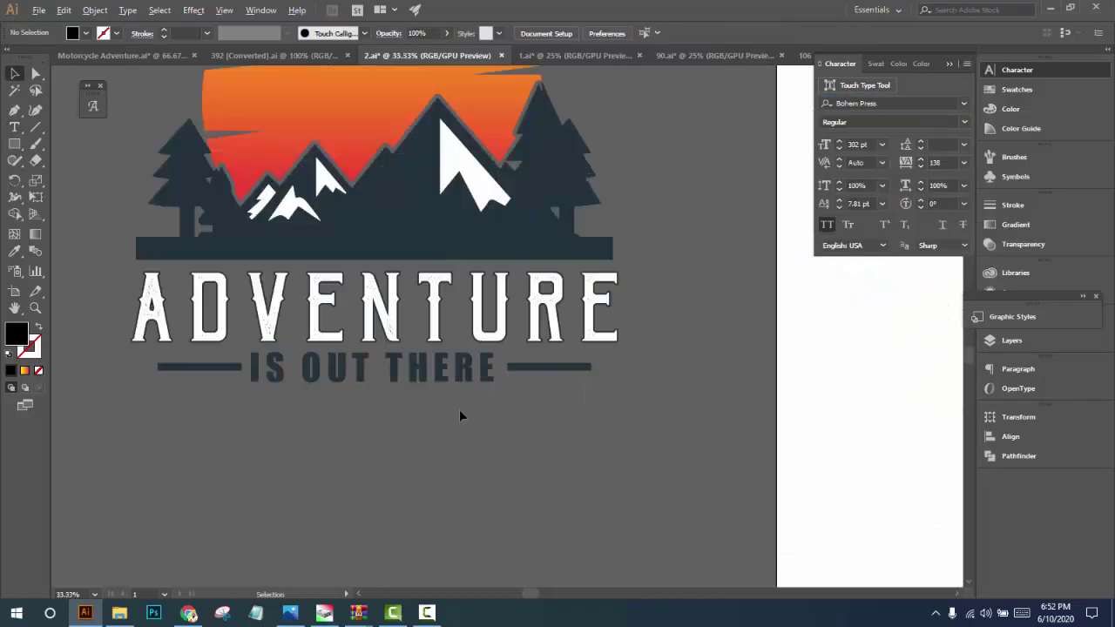
scroll(460, 411, "up", 1)
left_click(486, 274)
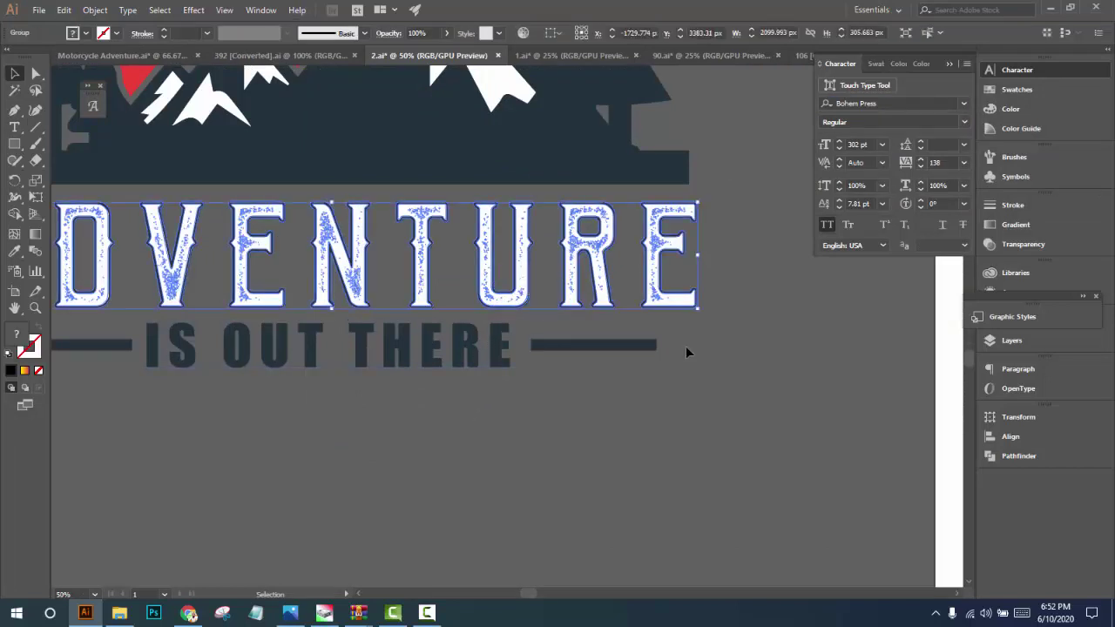
Ungroup ADVENTURE and eyedrop the mountains' dark navy onto the ENTURE letters
right_click(659, 279)
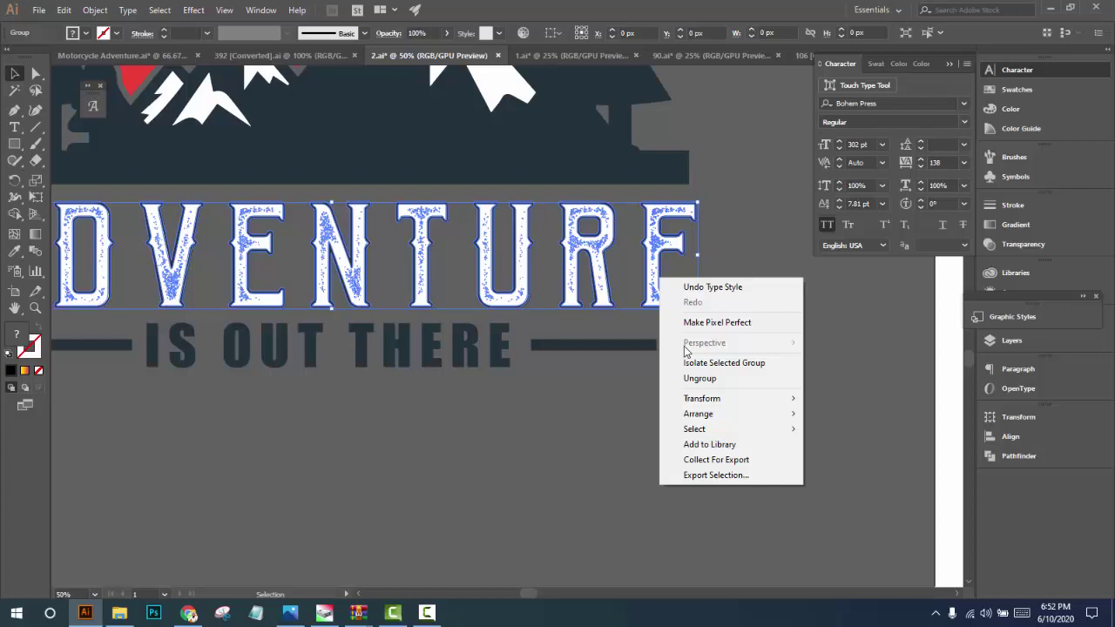
left_click(767, 349)
scroll(768, 349, "up", 1)
left_click(640, 218)
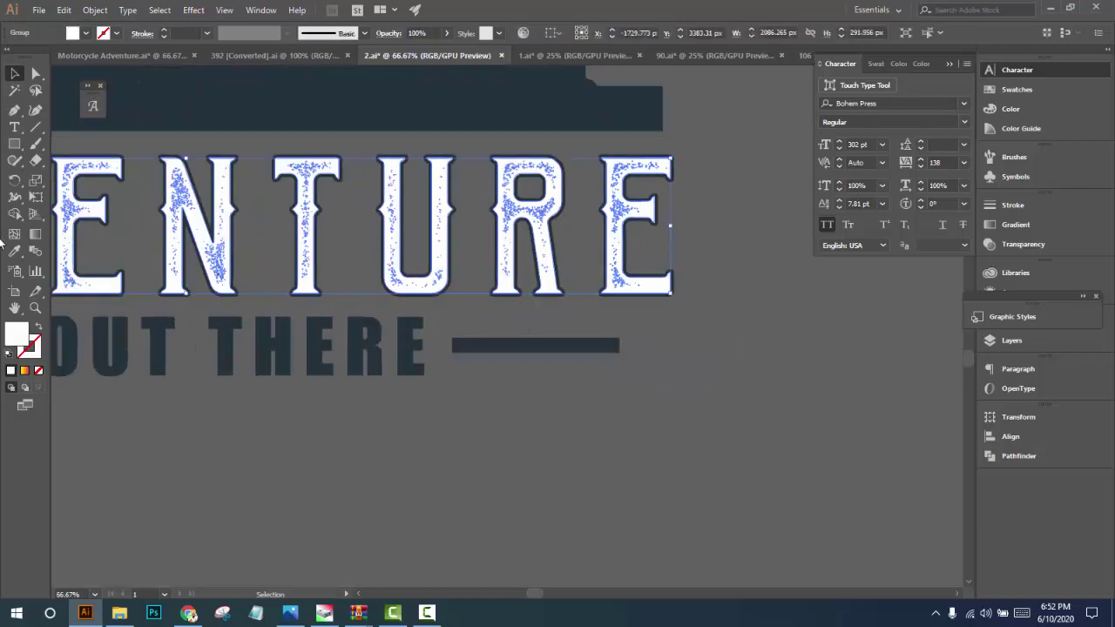
left_click(14, 250)
left_click(299, 121)
left_click(737, 354, "ctrl")
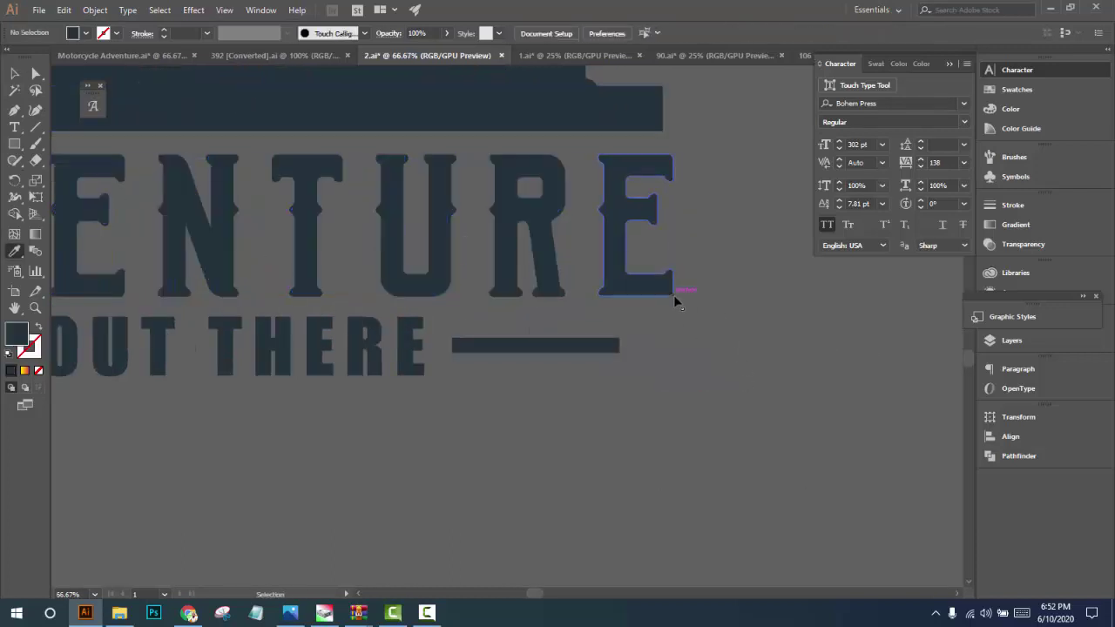
Select all the ADVENTURE letters and change their fill in the Color panel
left_click_drag(675, 301, 512, 112)
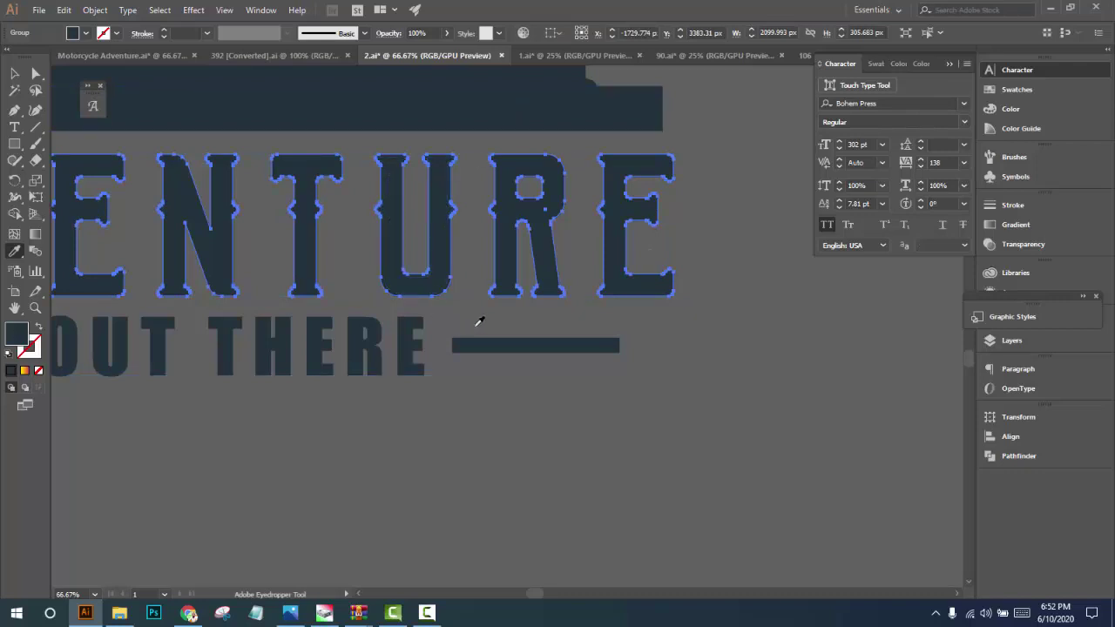
scroll(478, 318, "down", 1)
left_click(987, 112)
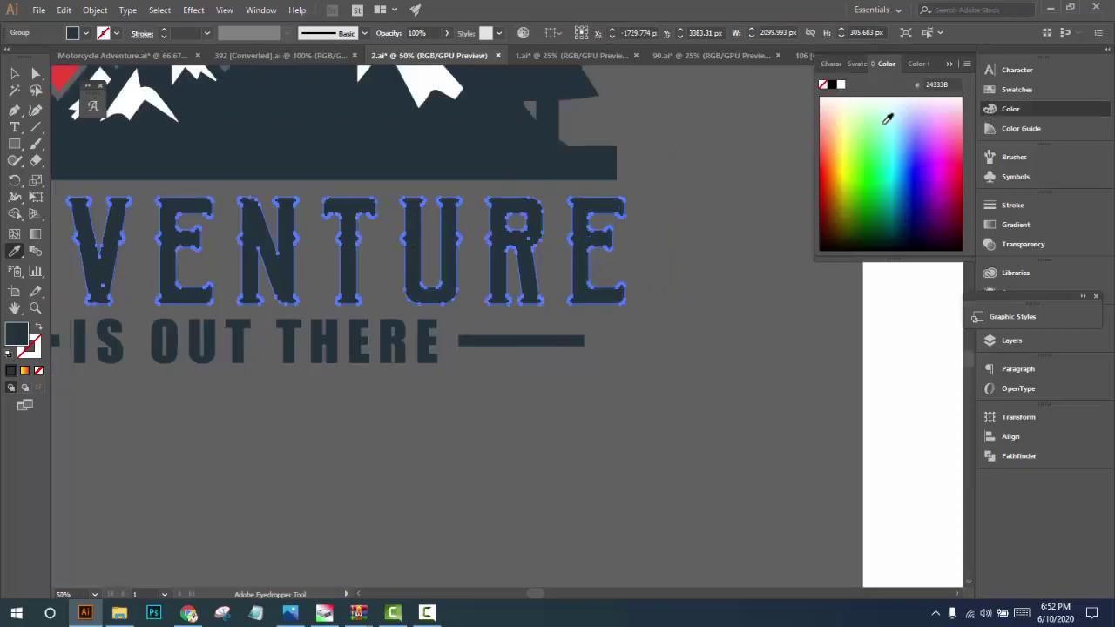
left_click(840, 86)
left_click(734, 259)
scroll(630, 418, "down", 3)
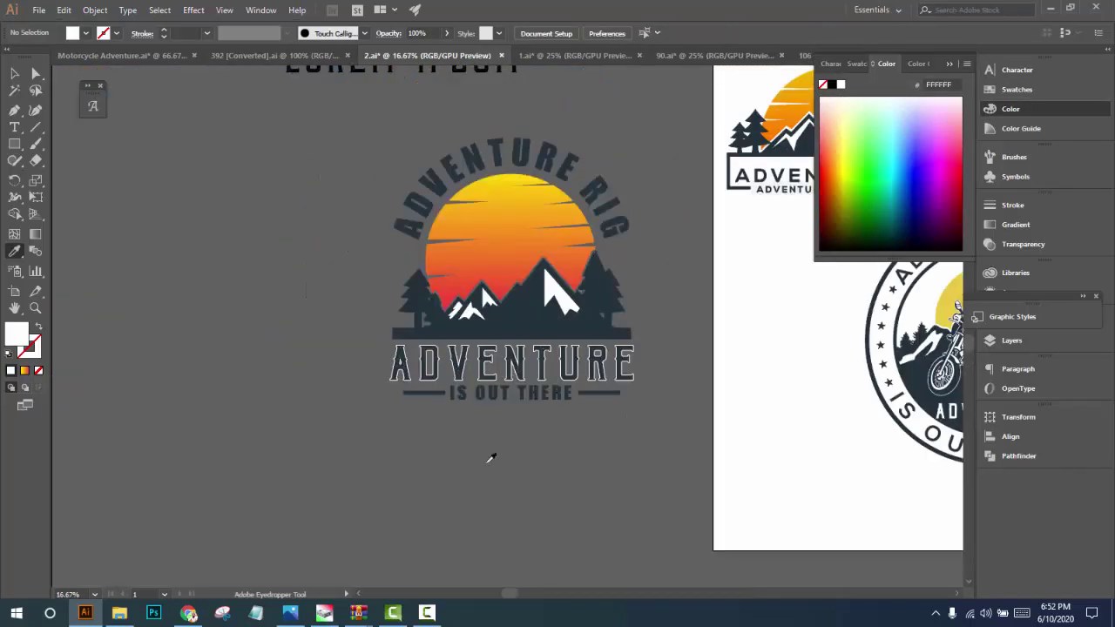
left_click(14, 74)
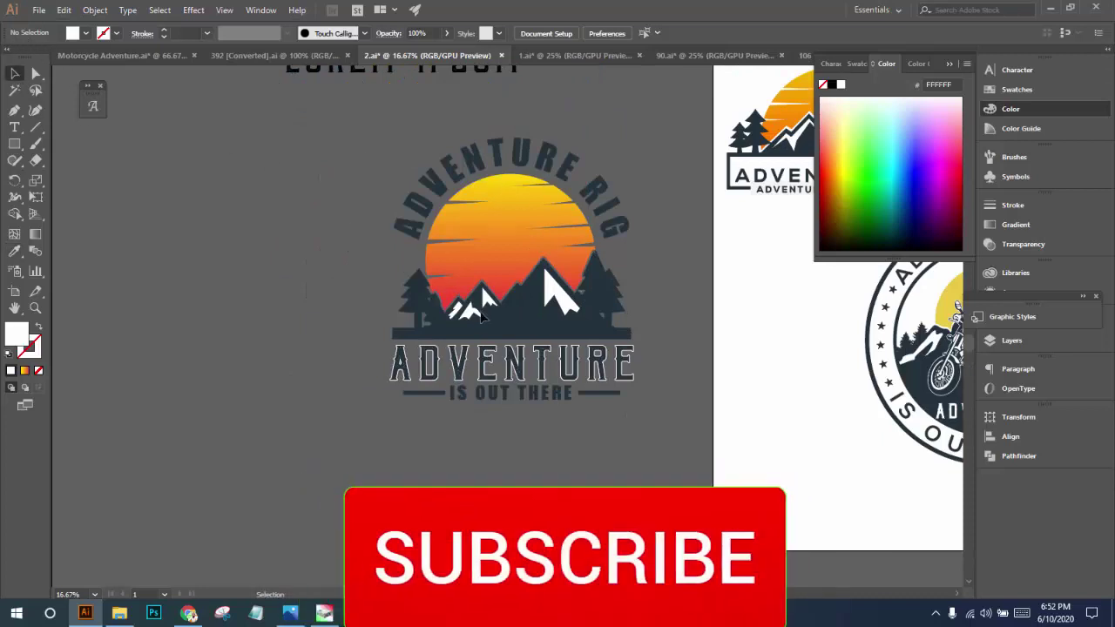
Marquee-select the whole Adventure Rig badge artwork
left_click_drag(340, 219, 595, 477)
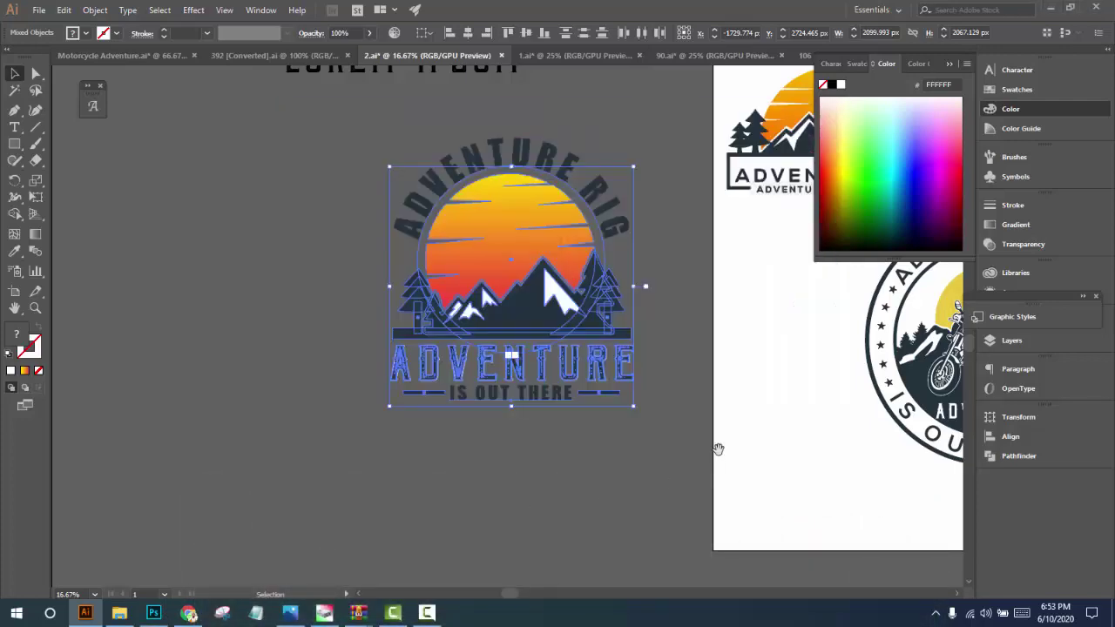
scroll(368, 508, "right", 5)
scroll(496, 444, "left", 3)
scroll(496, 444, "down", 1)
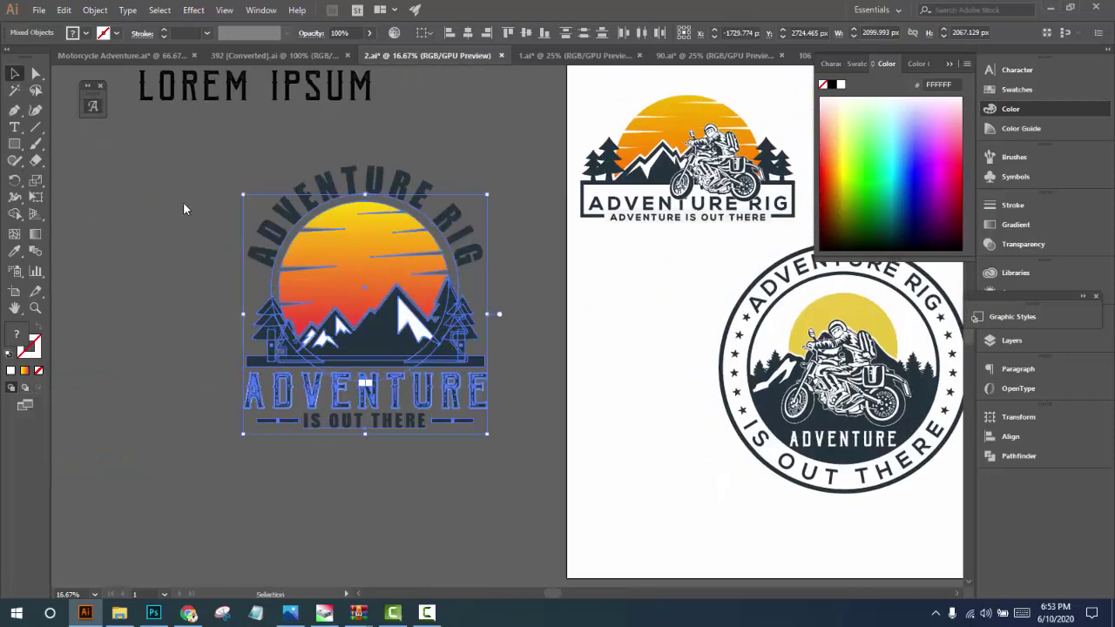
Briefly show and hide the Glyphs panel, deselect the badge, and switch to Chrome
key("alt+shift+F11")
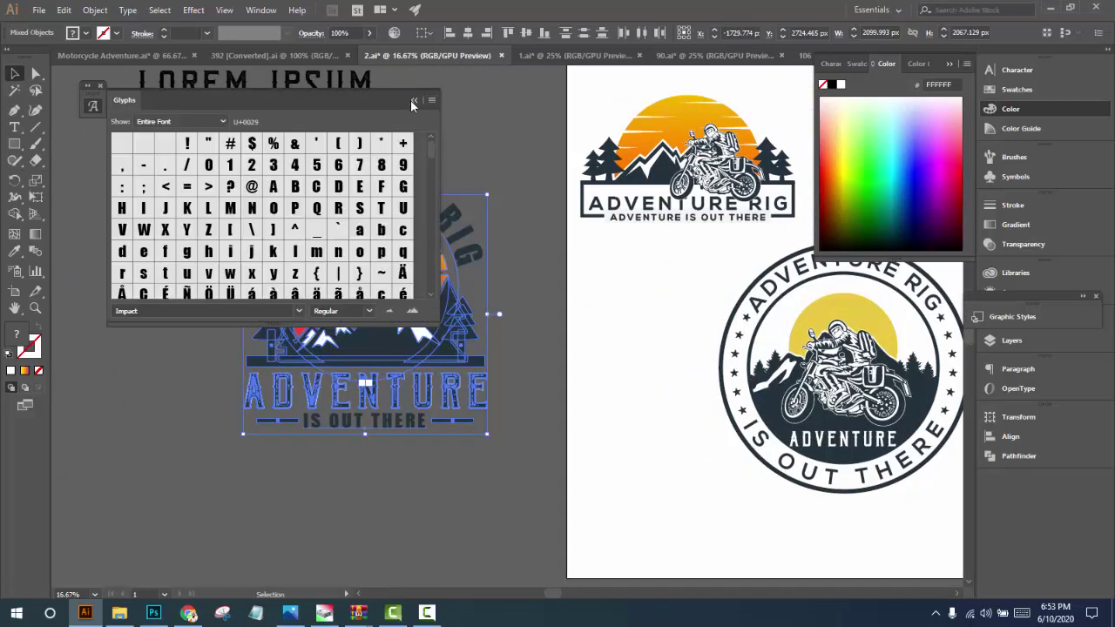
left_click(414, 102)
left_click(124, 155)
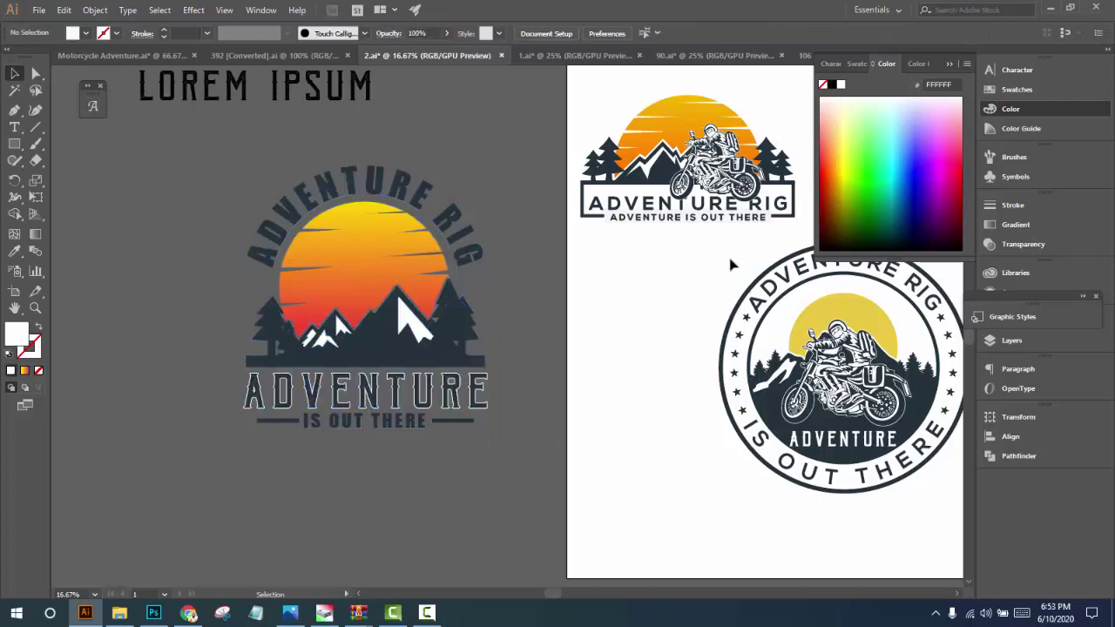
key("alt+Tab")
Minimize Chrome so Photoshop's recovered album cover document is in front
left_click(190, 614)
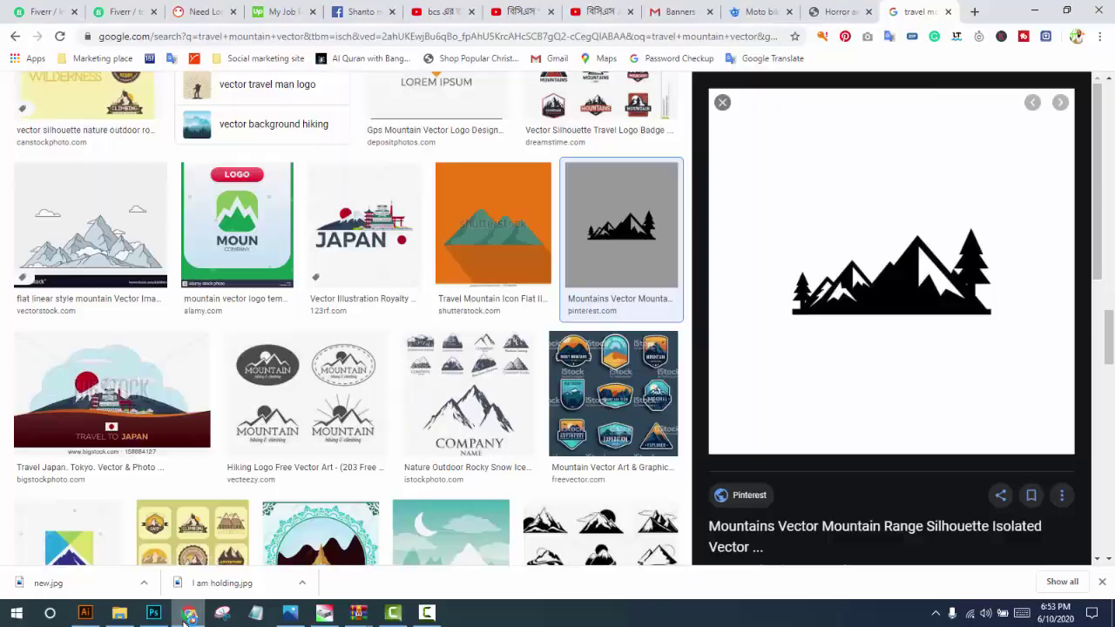
left_click(186, 616)
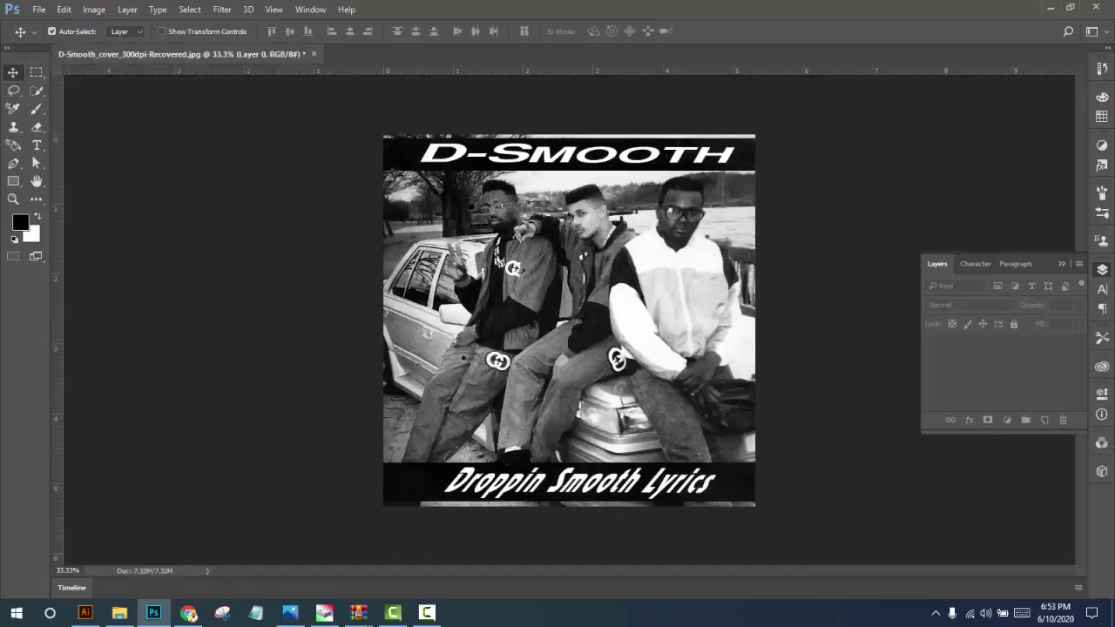
Open the recovered T-shirt mockup document in Photoshop
left_click(510, 461)
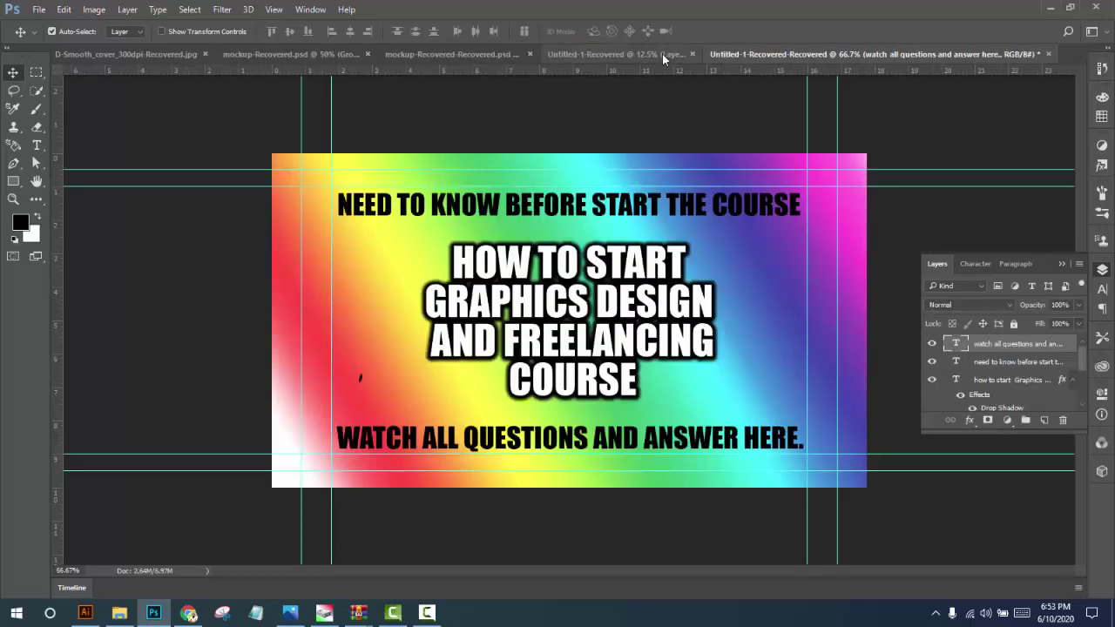
left_click(662, 54)
left_click(586, 56)
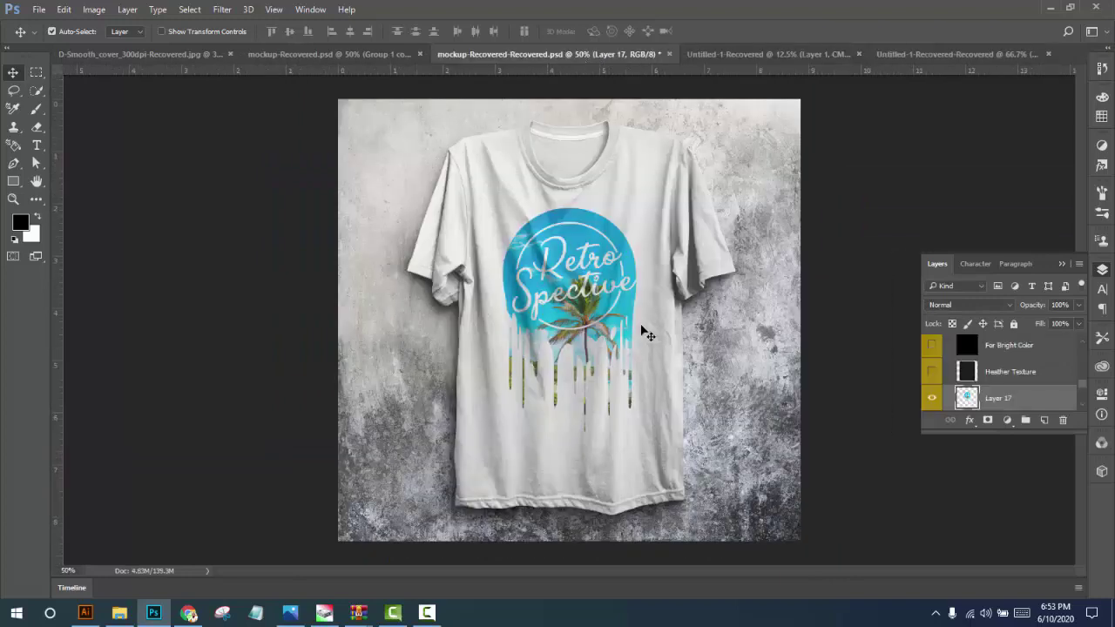
Replace the Retro Spective design with the Adventure Rig badge pasted as pixels, scaled and raised on the chest
key("Delete")
key("ctrl+v")
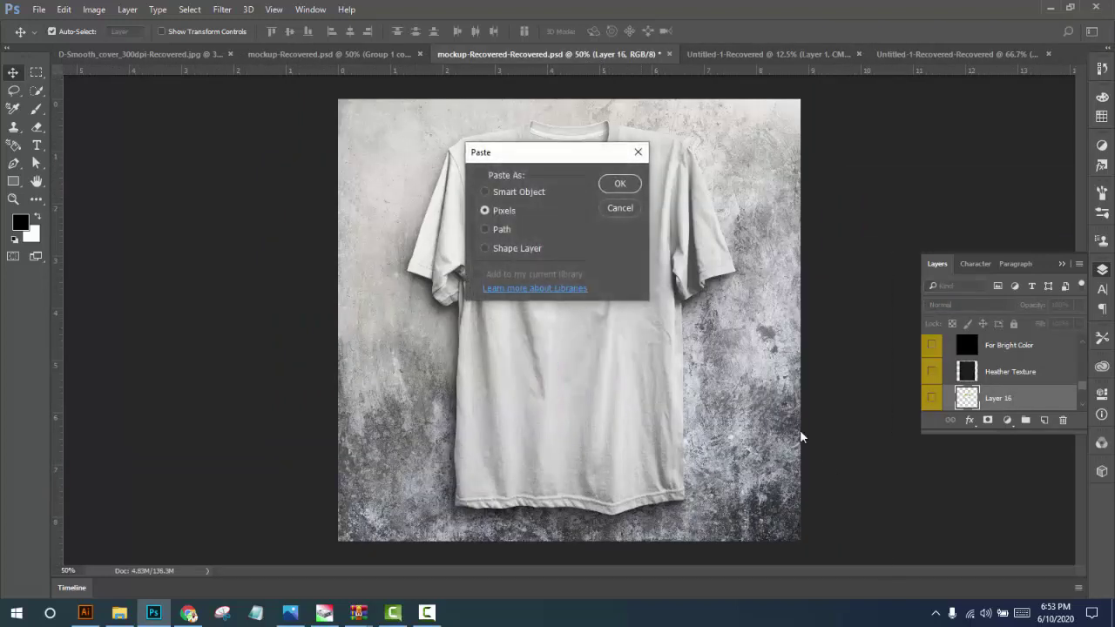
left_click(618, 184)
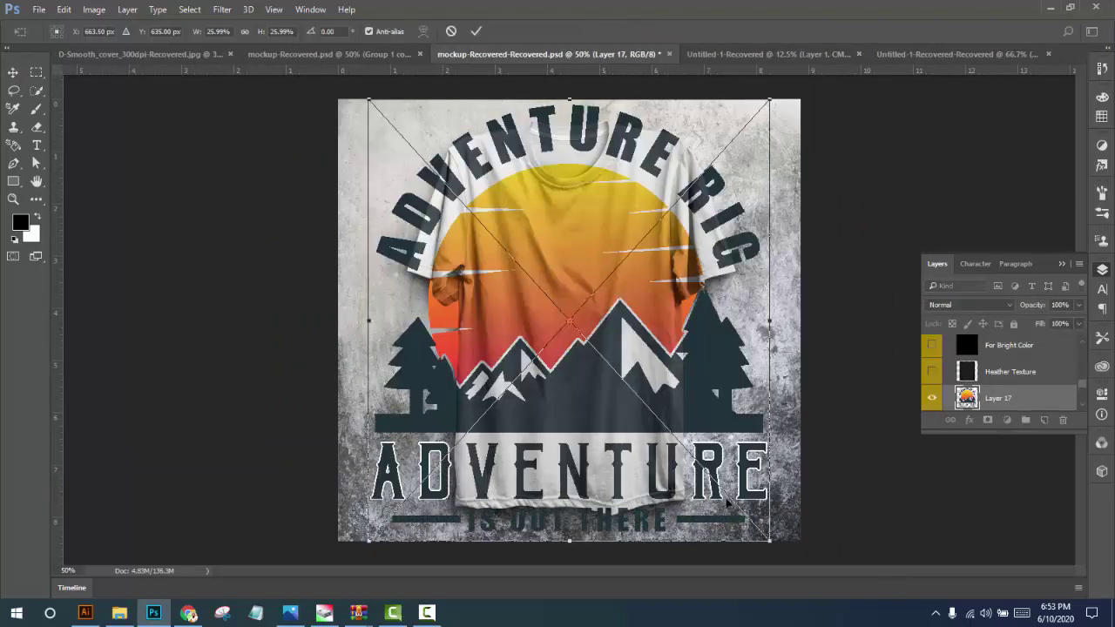
left_click_drag(772, 542, 632, 419)
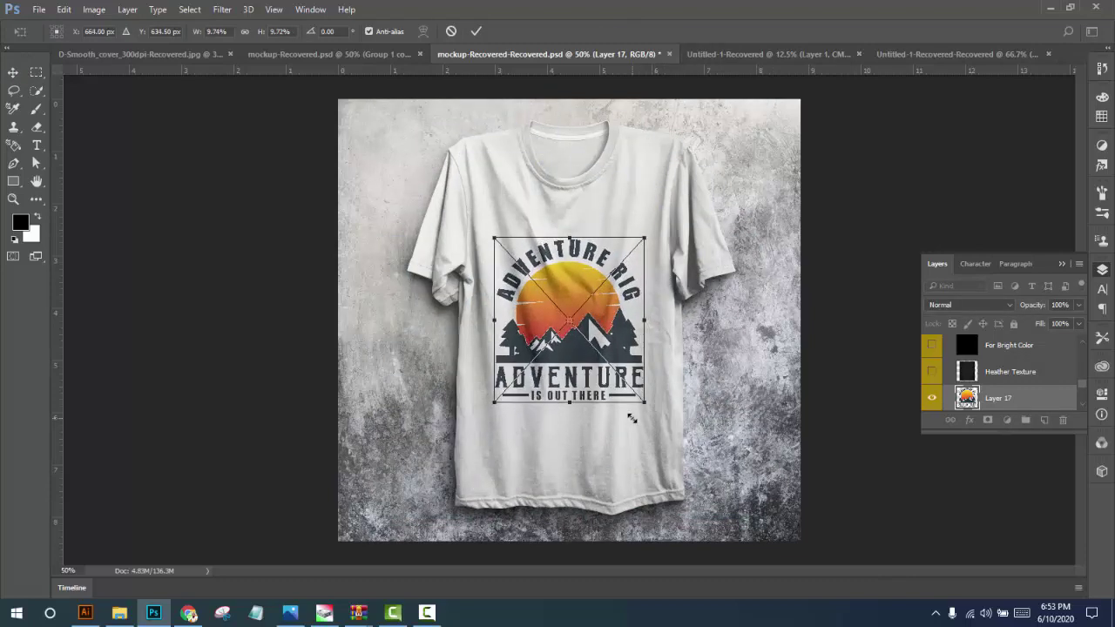
left_click_drag(605, 361, 607, 338)
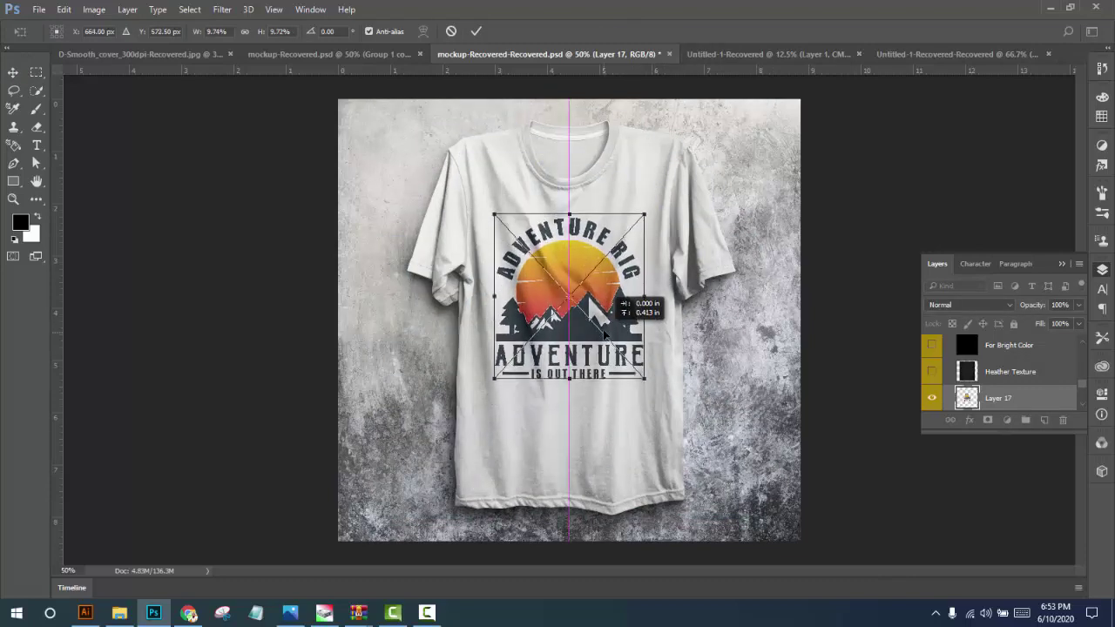
left_click(477, 33)
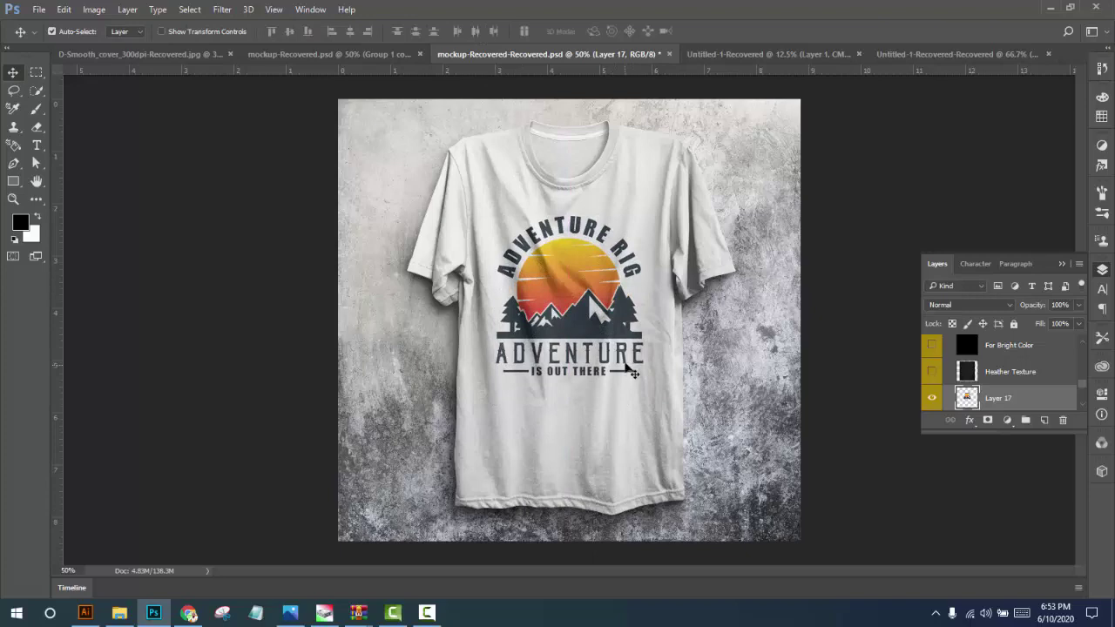
left_click(119, 618)
Move the motorcycle rider onto the left badge and reflect it vertically
left_click(86, 613)
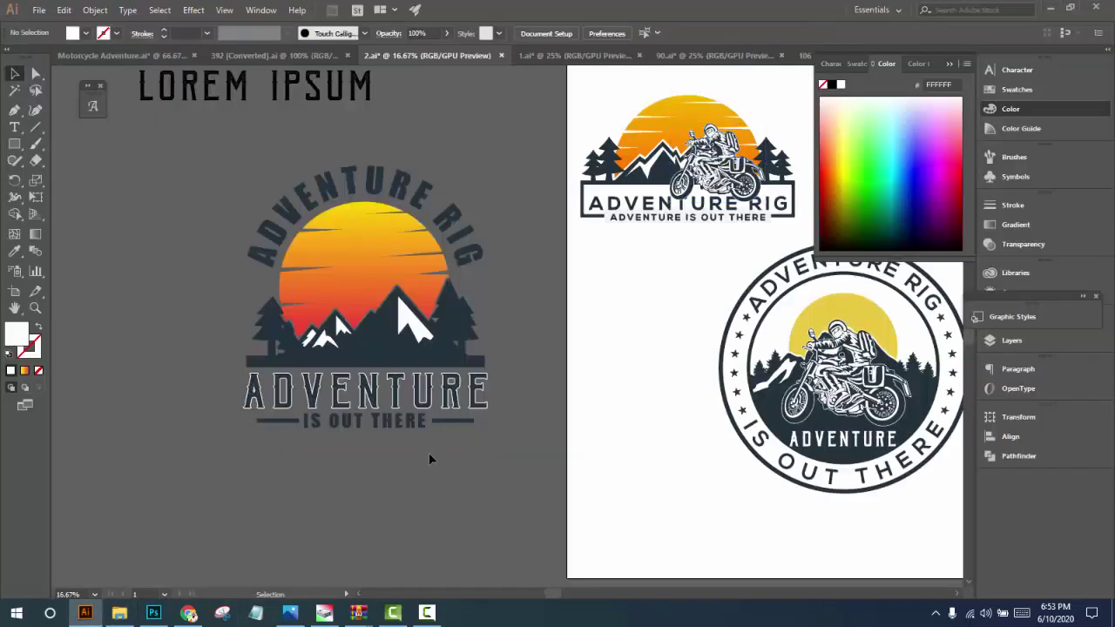
left_click_drag(731, 185, 376, 350)
right_click(376, 349)
mouse_move(420, 469)
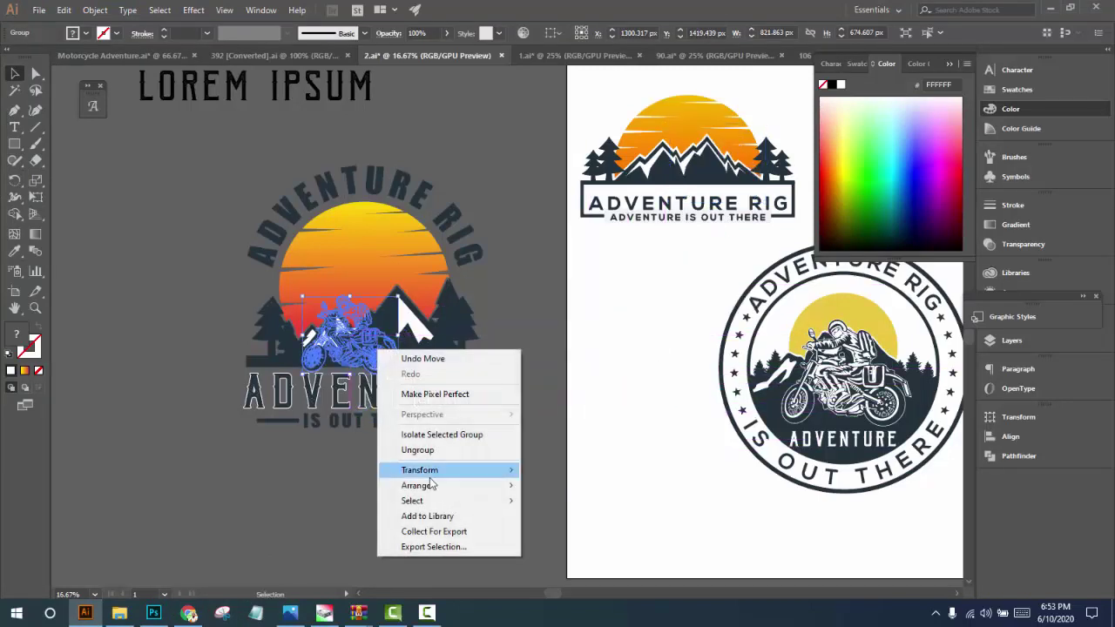
left_click(571, 522)
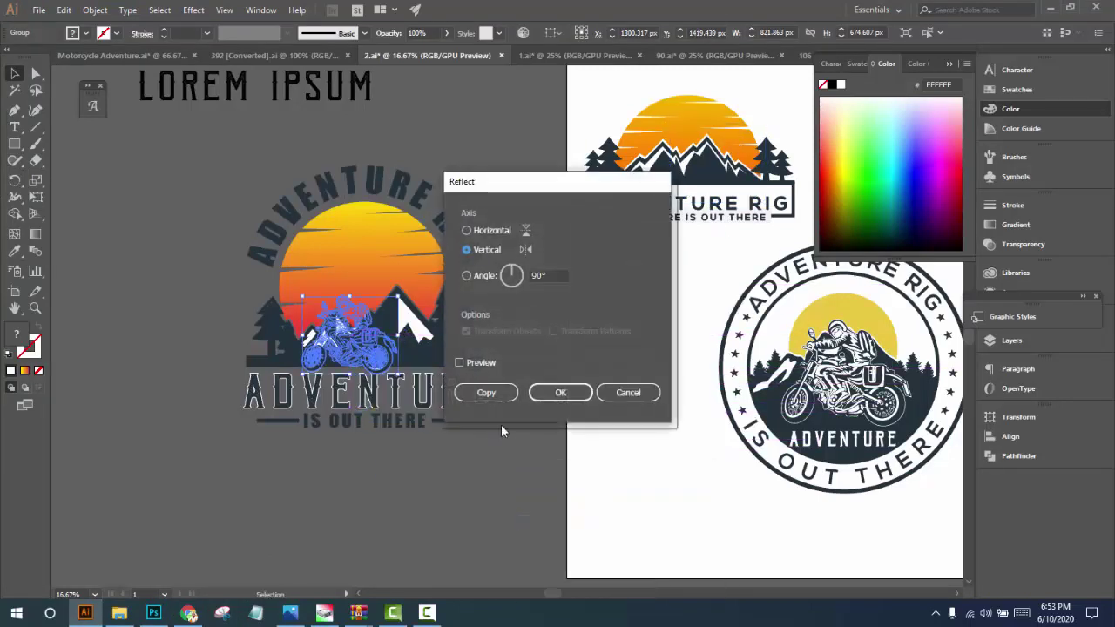
left_click(558, 392)
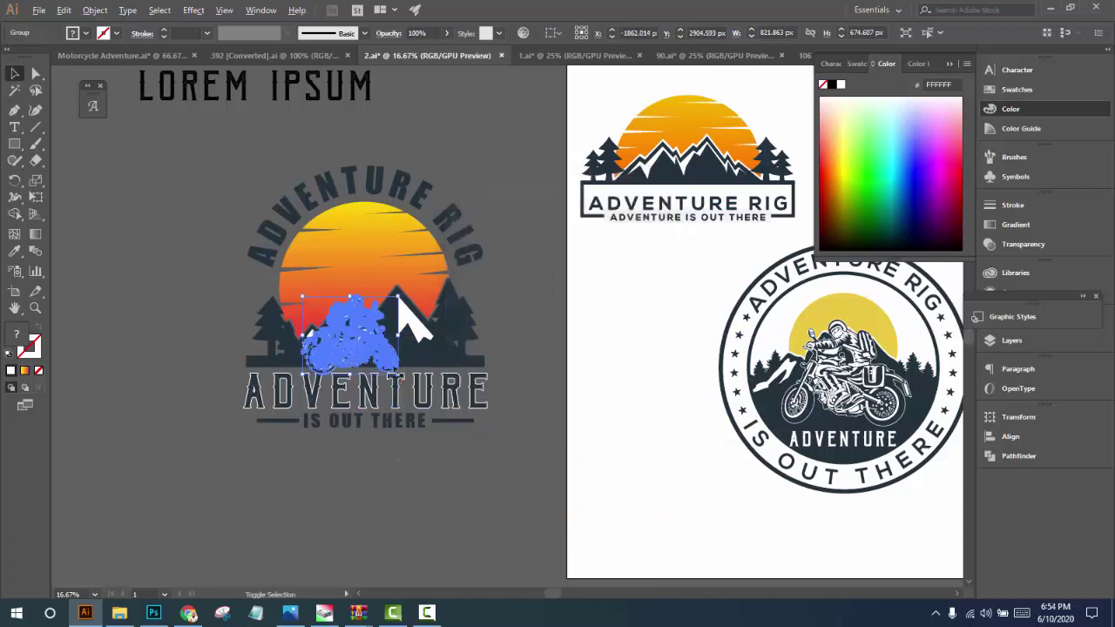
Enlarge the rider and nudge it upward in front of the mountains, then select the whole badge
left_click_drag(399, 375, 418, 388)
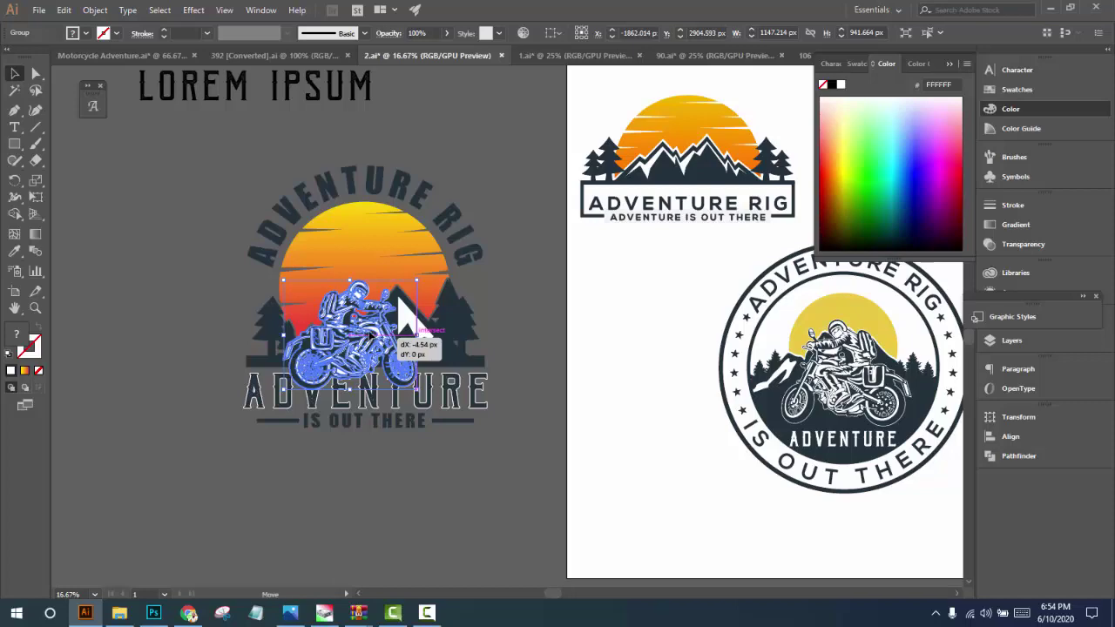
left_click_drag(398, 300, 399, 296)
left_click_drag(427, 385, 427, 383)
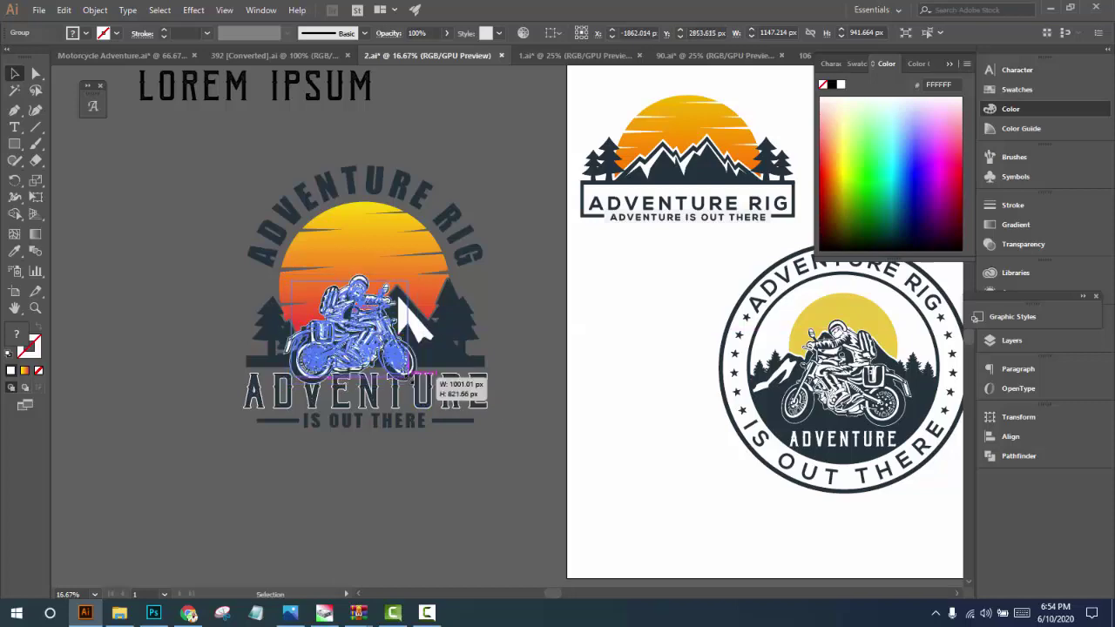
left_click(413, 466)
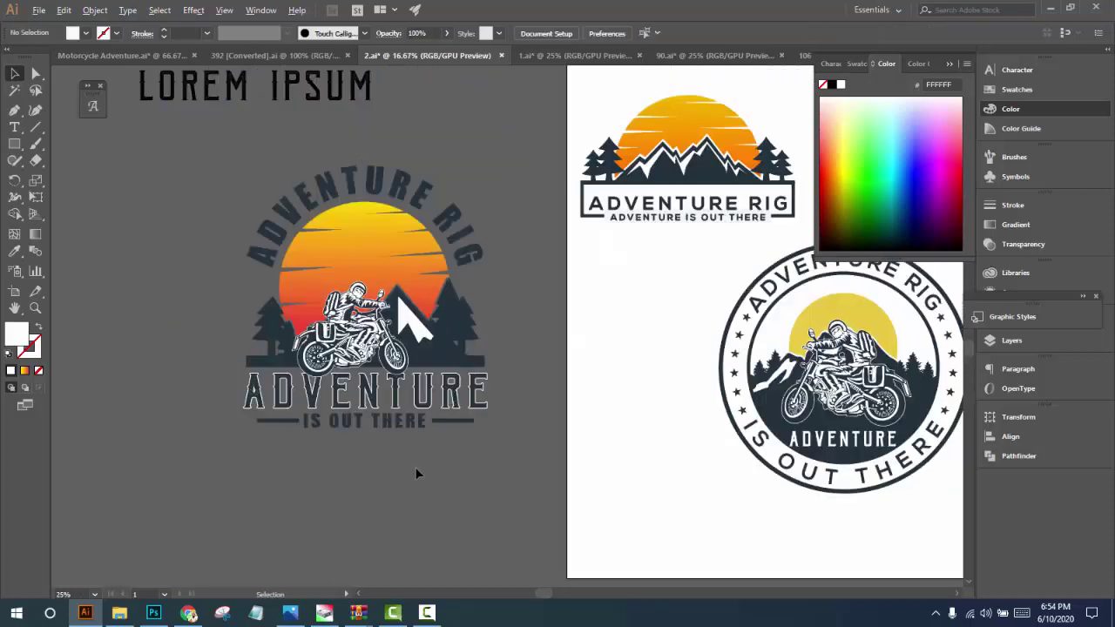
left_click(304, 183)
left_click(405, 486)
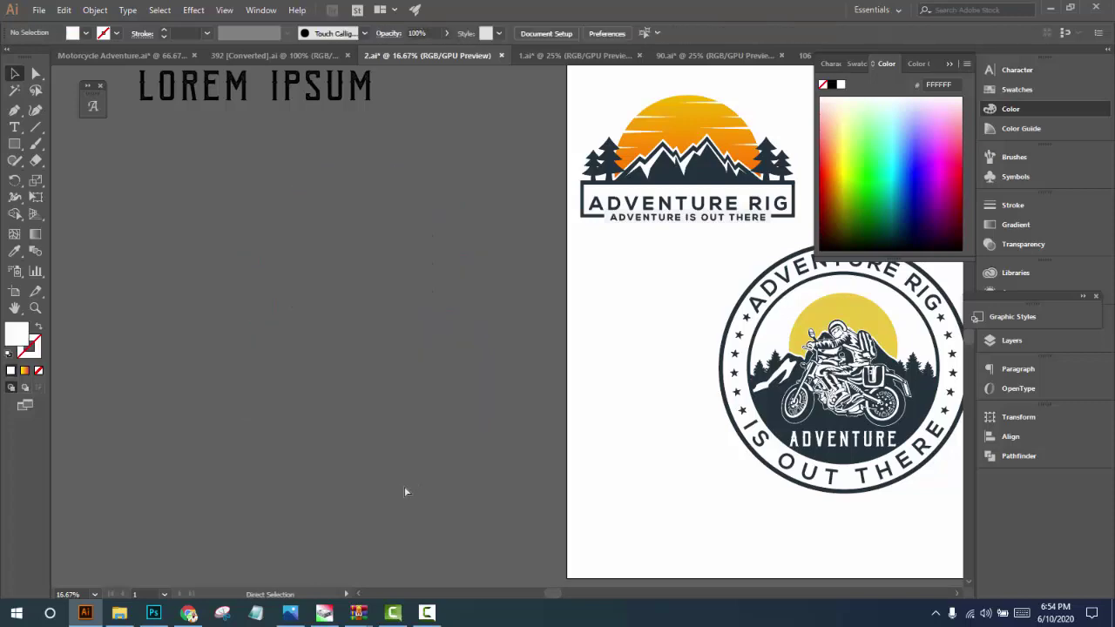
key("ctrl+z")
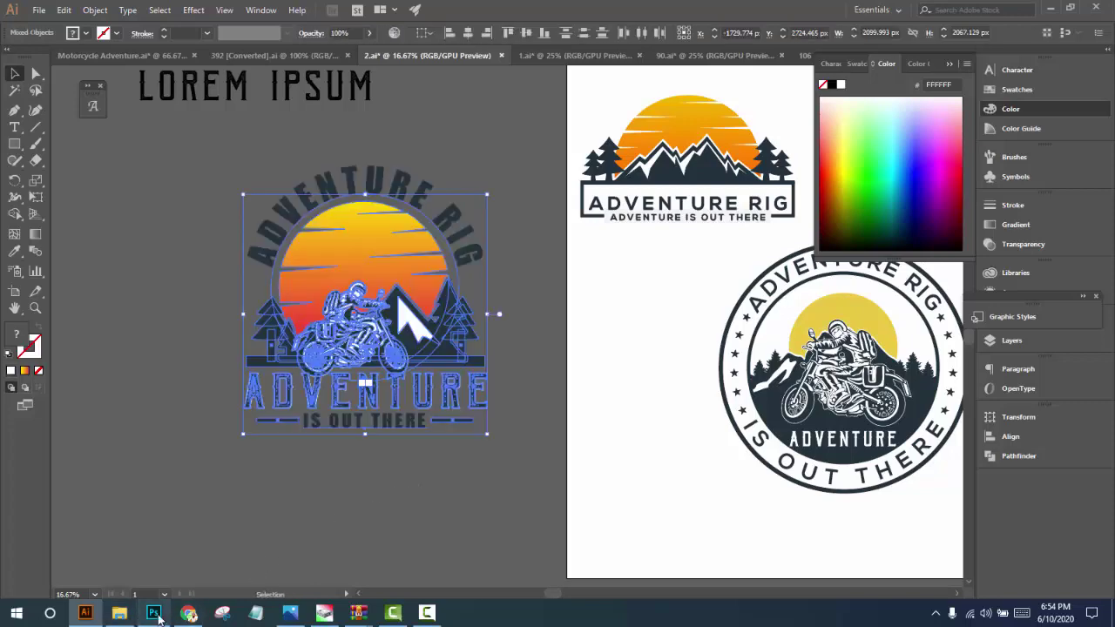
left_click(154, 612)
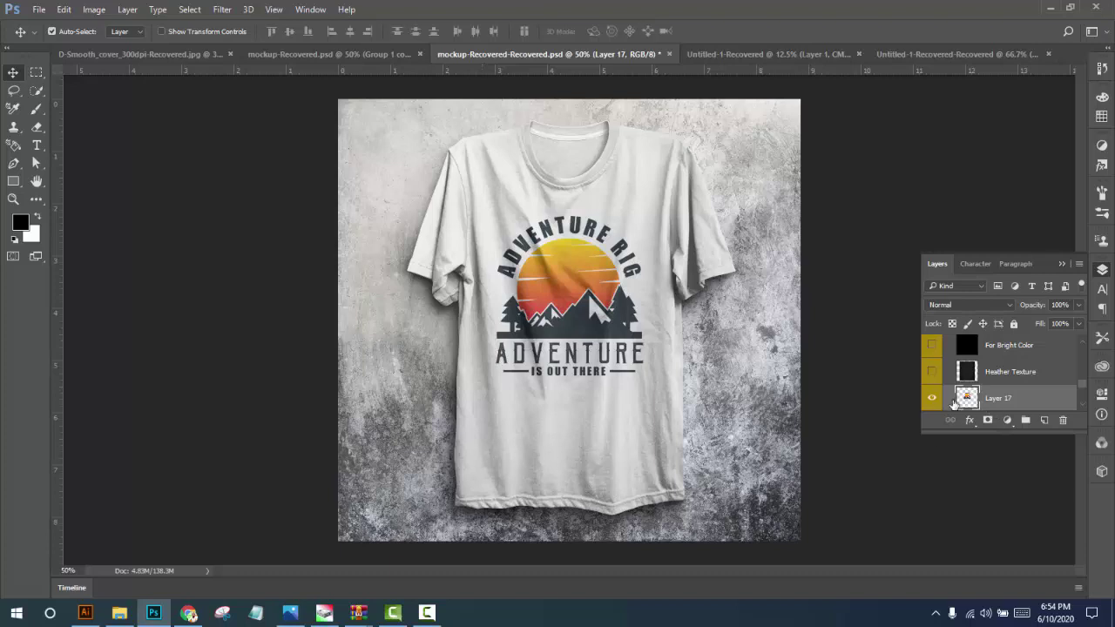
Hide the old badge on Layer 17 and select the Realistic Effect layer
left_click(933, 399)
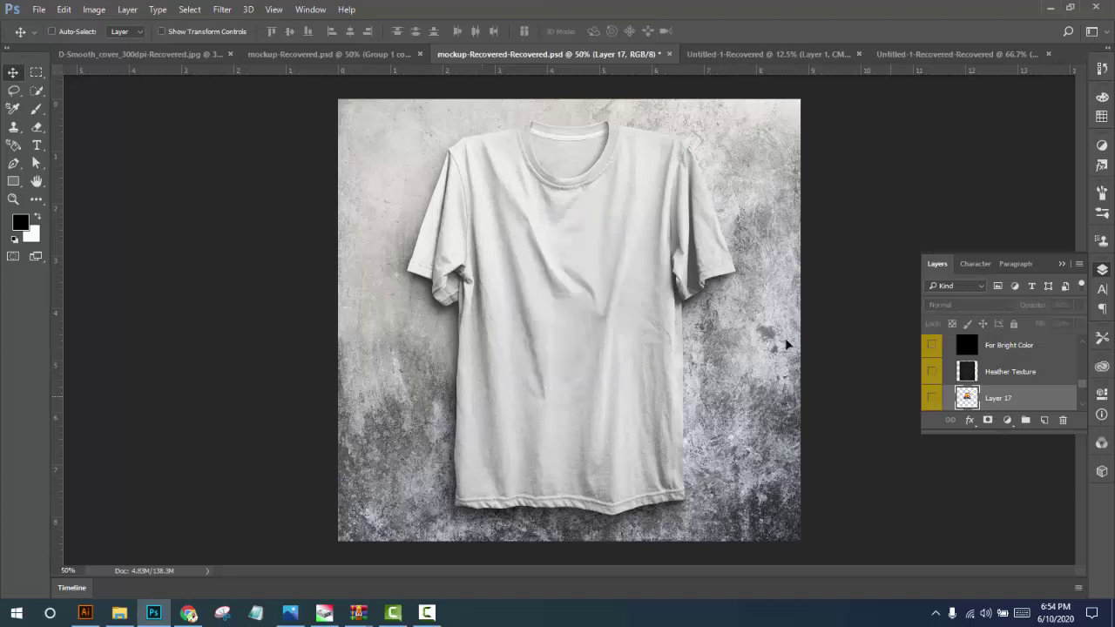
left_click(607, 322)
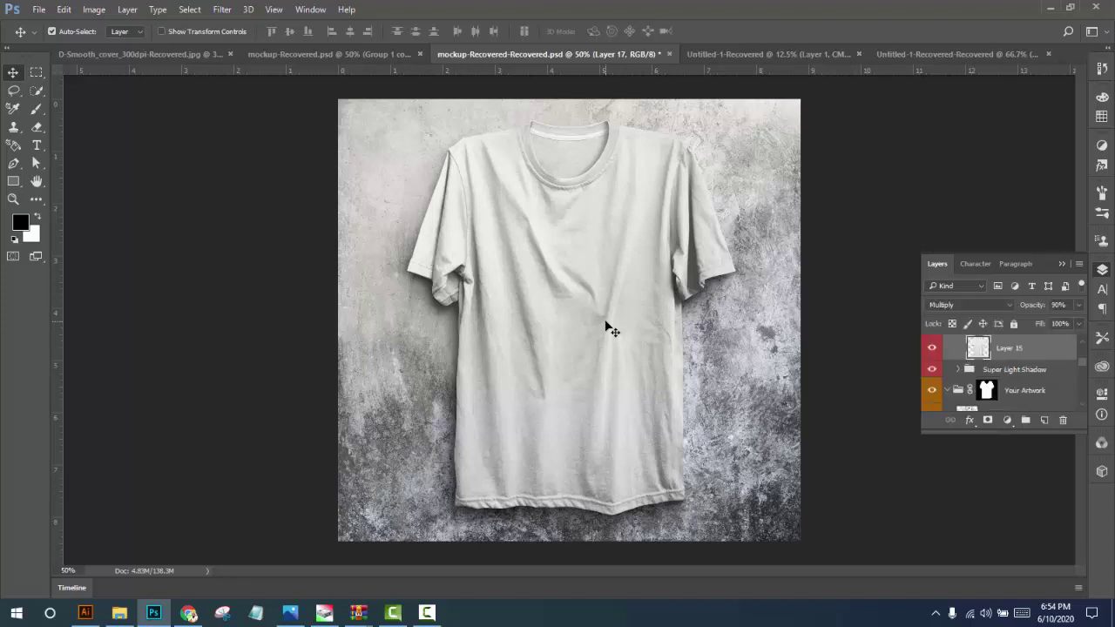
scroll(1035, 374, "down", 2)
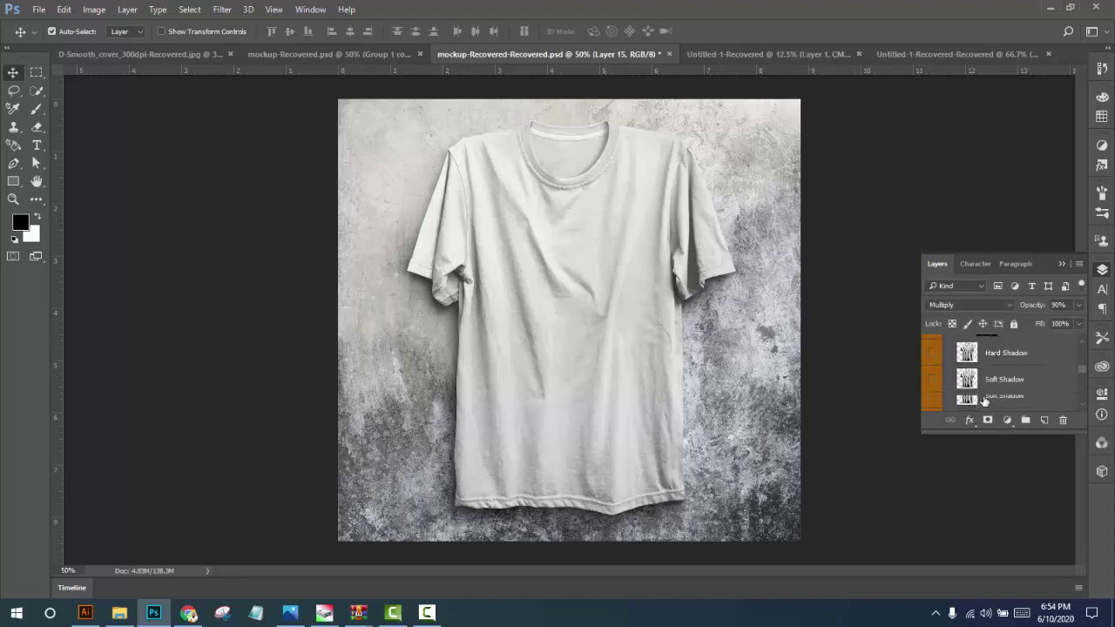
scroll(1002, 388, "down", 2)
scroll(985, 398, "down", 2)
left_click(981, 342)
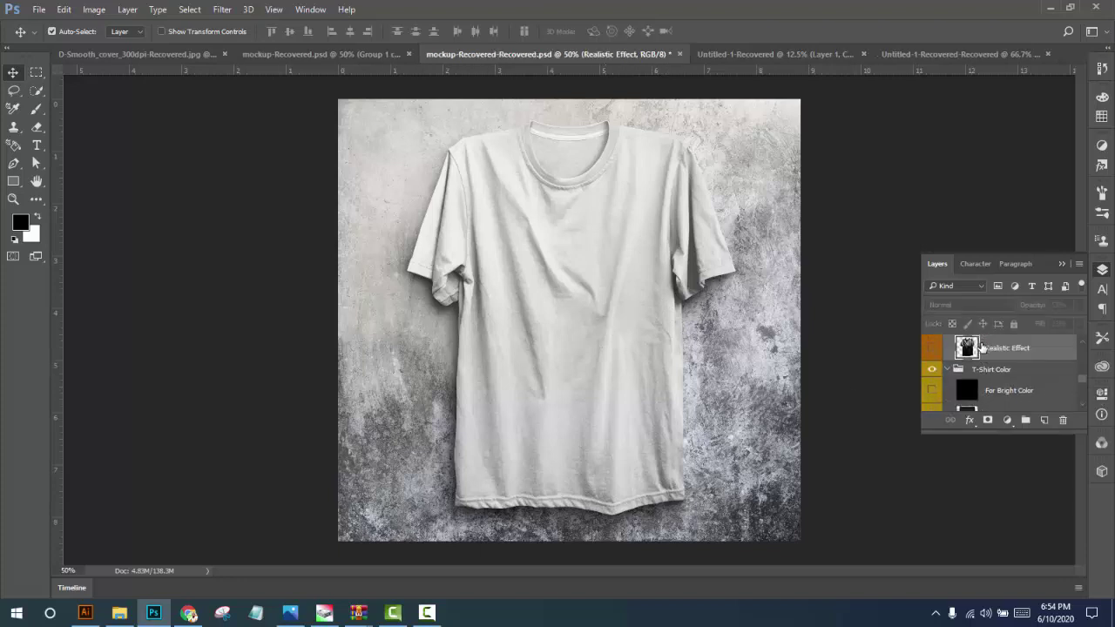
Paste the rider badge as pixels, shrink and raise it on the chest, then go to Camtasia
key("ctrl+v")
left_click(622, 182)
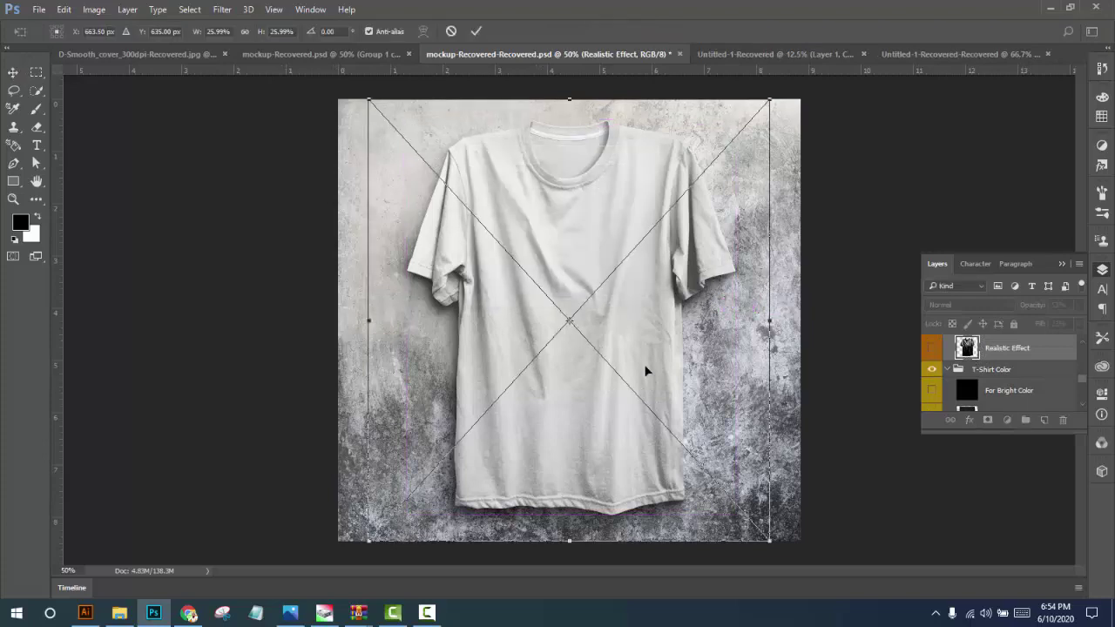
mouse_move(769, 540)
left_mouse_down()
mouse_move(671, 411)
mouse_move(649, 407)
left_mouse_up()
left_click_drag(620, 339, 620, 322)
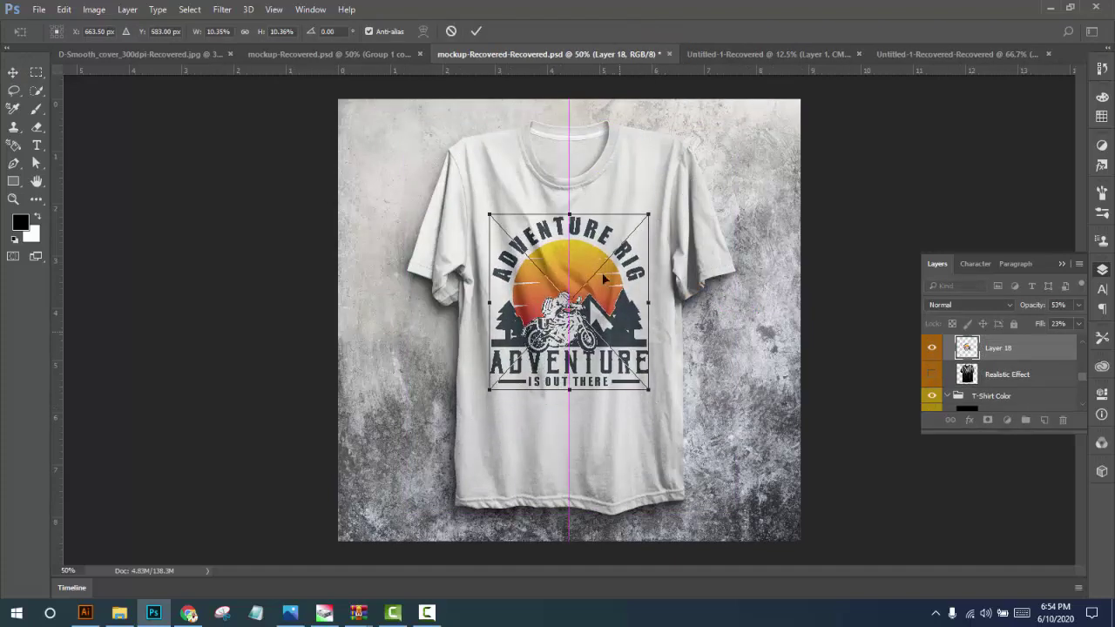
left_click(476, 30)
scroll(608, 386, "up", 5)
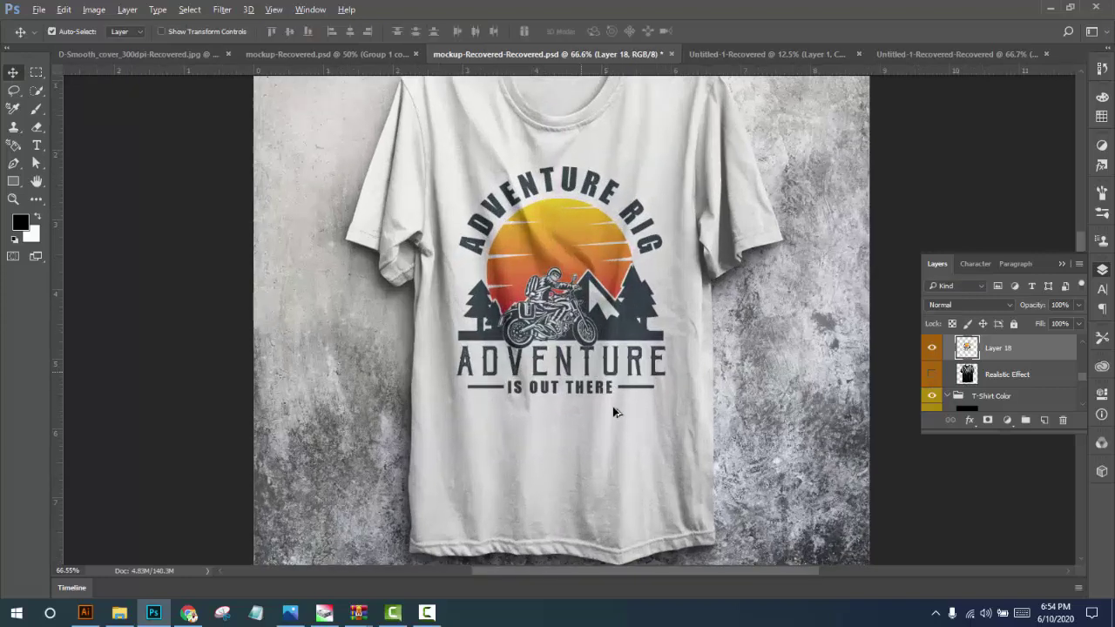
left_click_drag(598, 342, 606, 391)
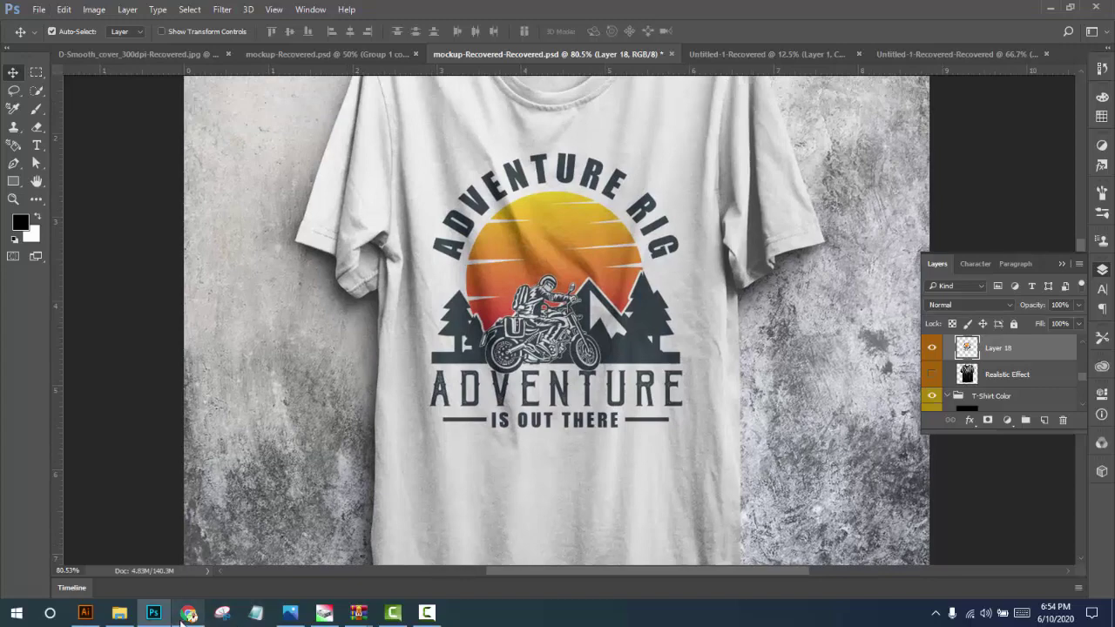
left_click(395, 615)
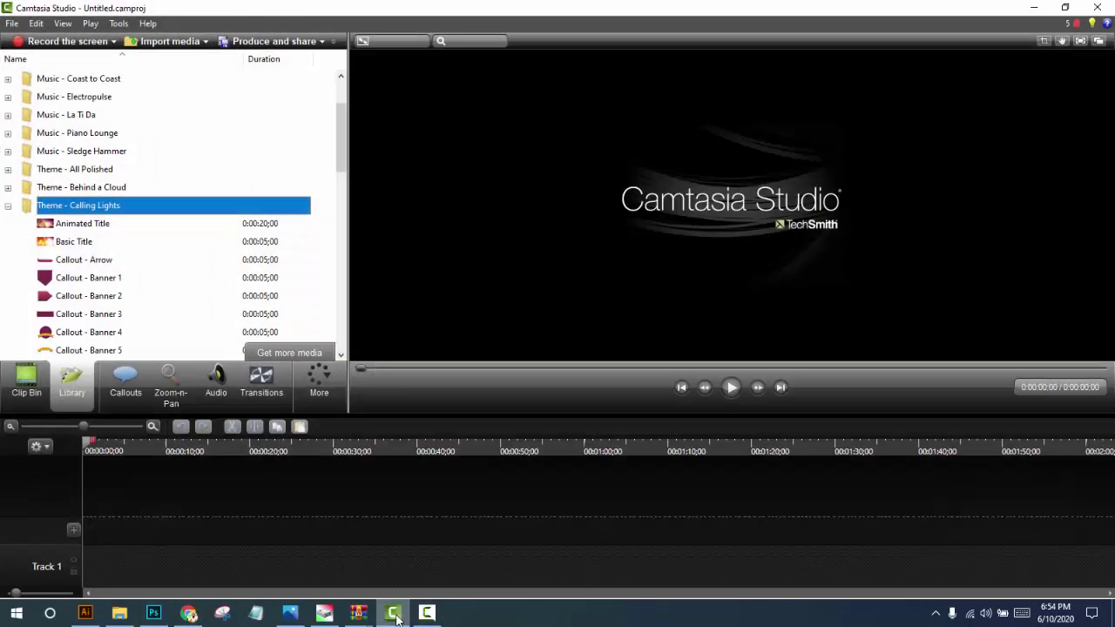
left_click(426, 613)
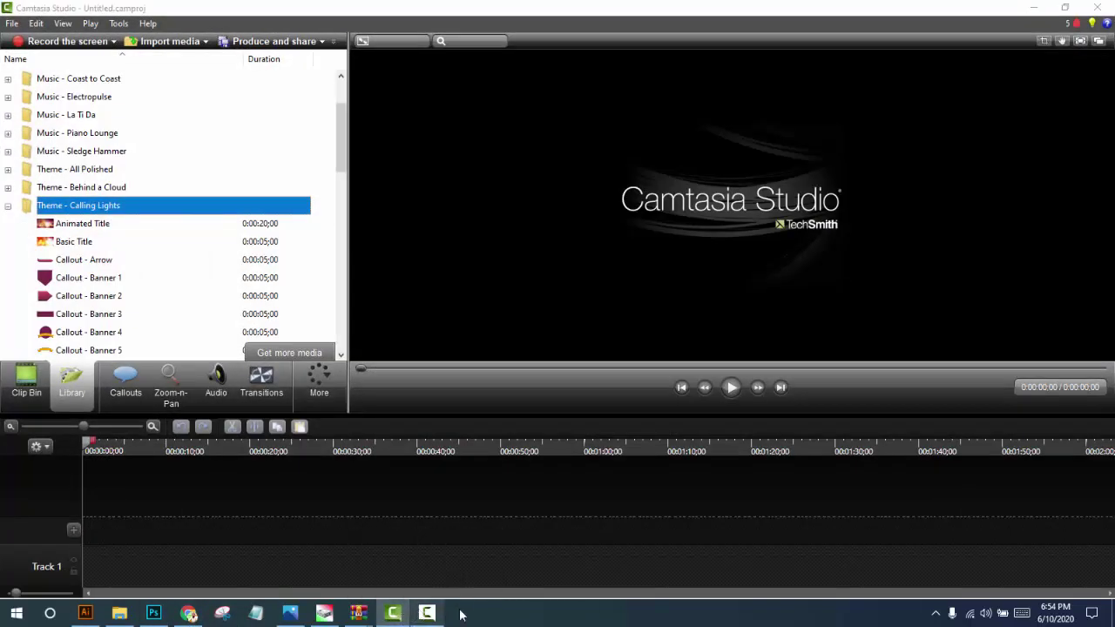